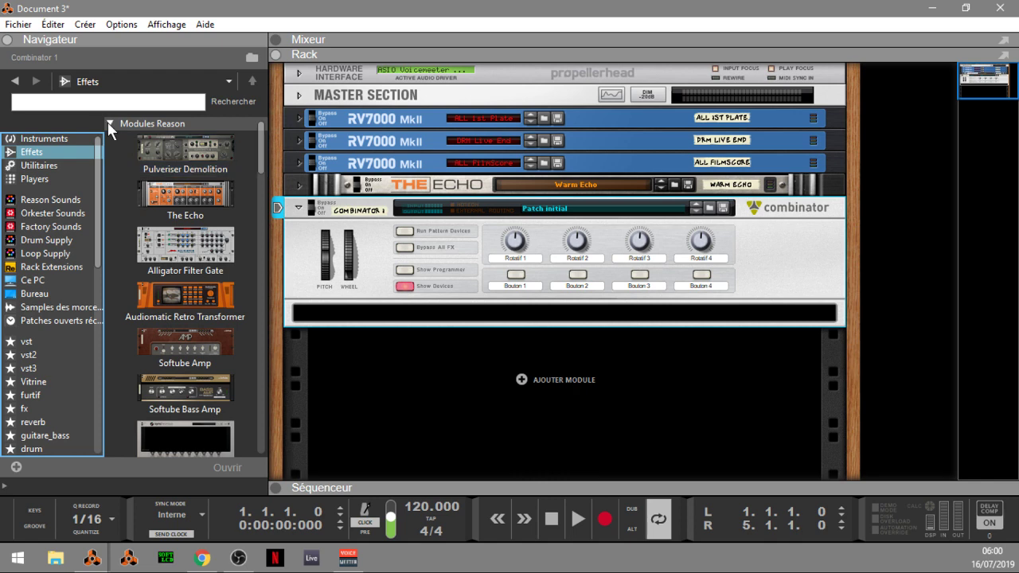
# Add AirRaid Audio's Elements Splitter inside the empty Combinator 1
pyautogui.click(111, 124)
pyautogui.click(112, 160)
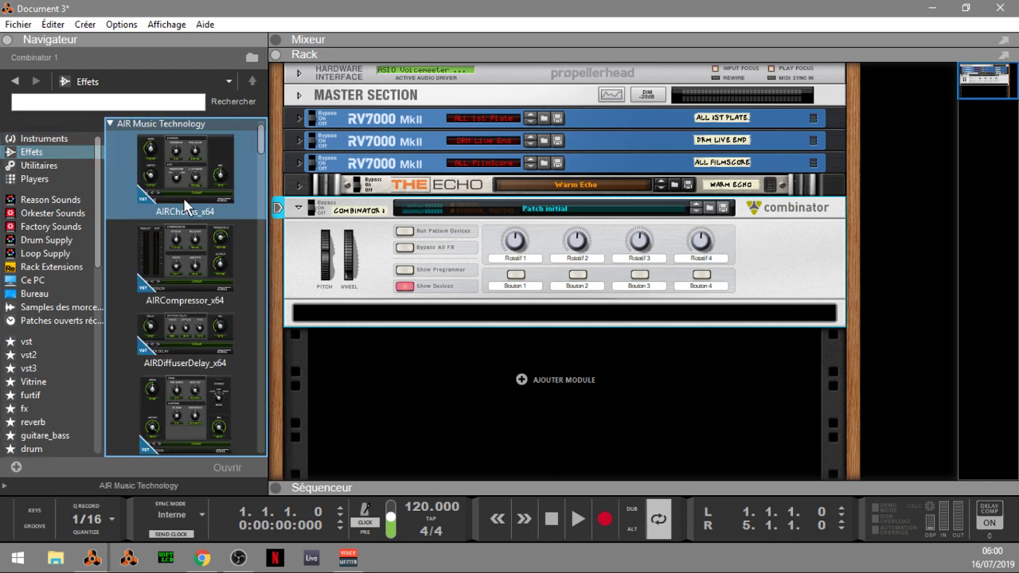
pyautogui.click(116, 124)
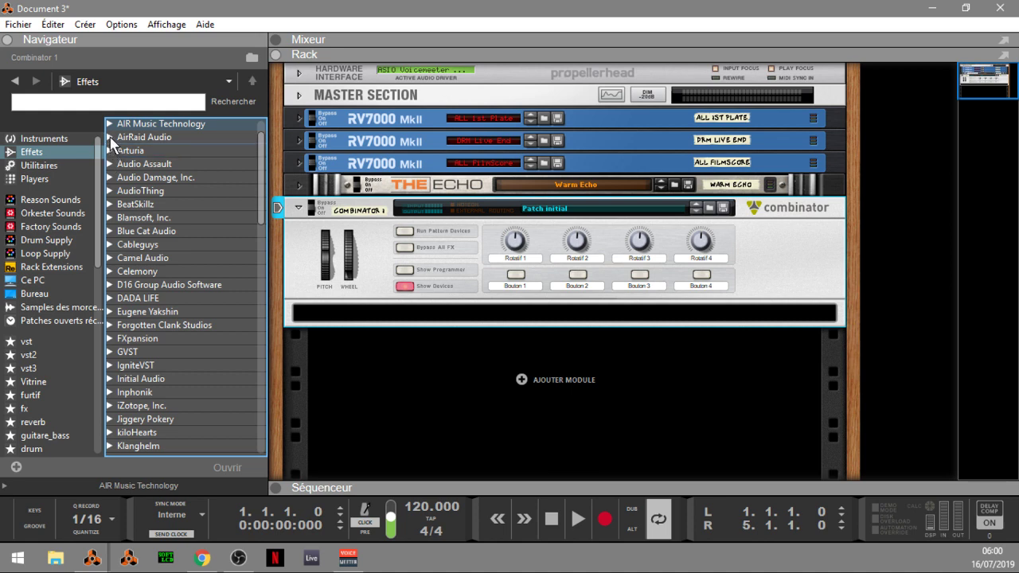
pyautogui.click(112, 137)
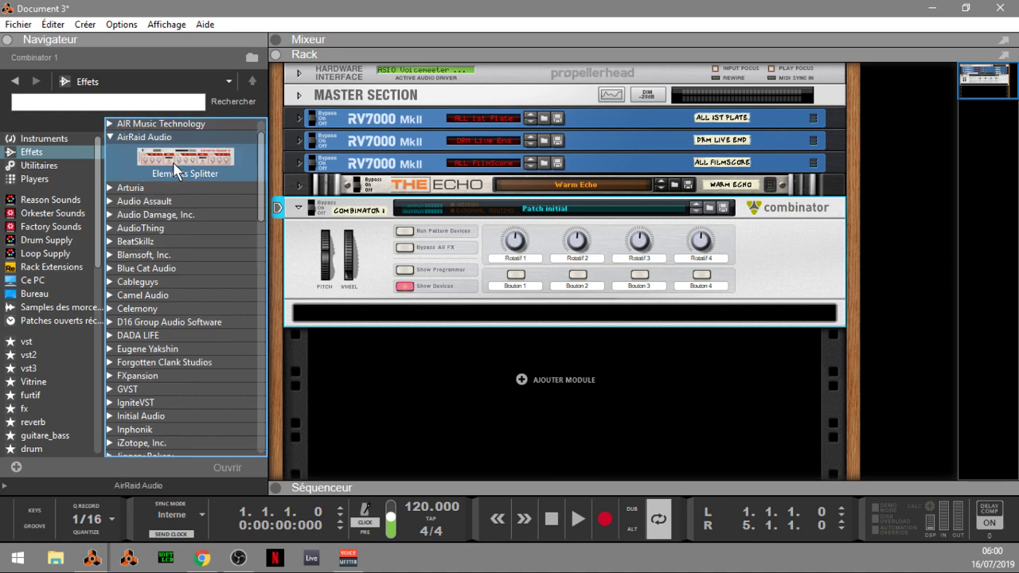
pyautogui.moveTo(175, 169); pyautogui.dragTo(496, 319)
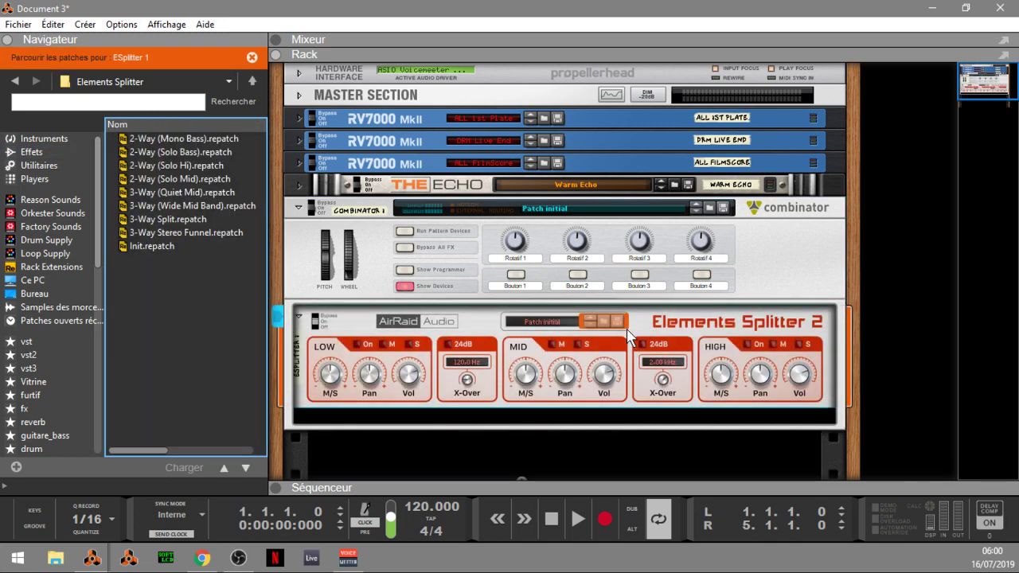
# Turn on the splitter's High band and set its Low/Mid crossover frequency to 805.1 Hz
pyautogui.press('Tab')
pyautogui.press('Tab')
pyautogui.moveTo(333, 378); pyautogui.dragTo(411, 390)
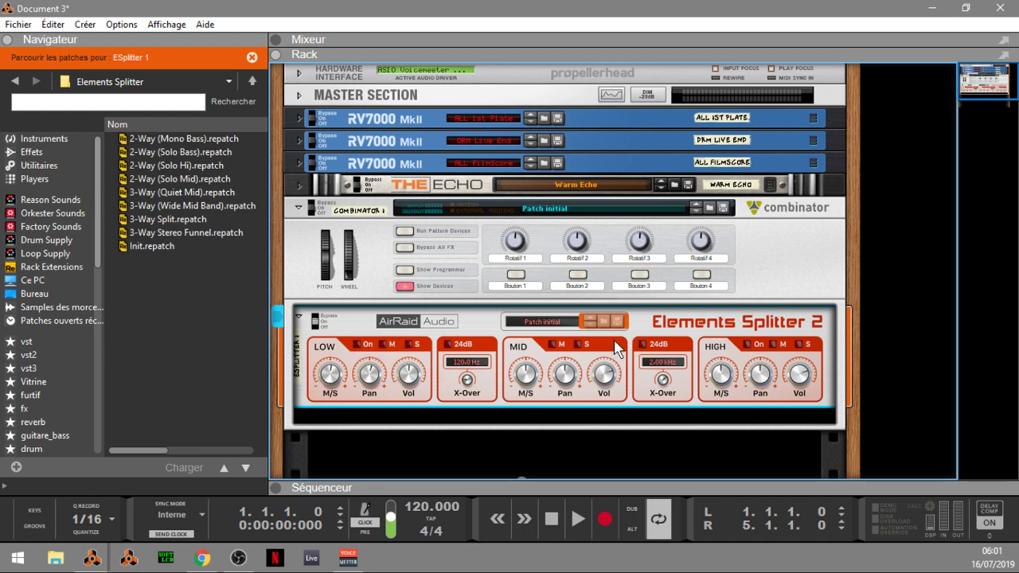
pyautogui.click(749, 344)
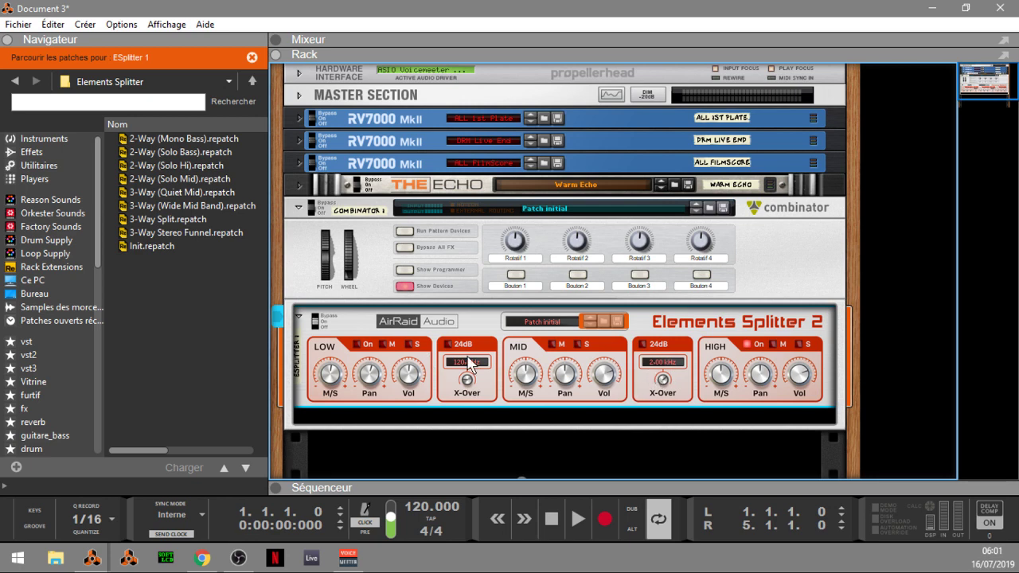
pyautogui.moveTo(472, 389); pyautogui.dragTo(466, 371)
pyautogui.moveTo(469, 387)
pyautogui.scroll(2, 470, 389)
# Cable the Combinator's To Devices outputs to the splitter's In L/R and the splitter's Out L/R to From Devices
pyautogui.press('Tab')
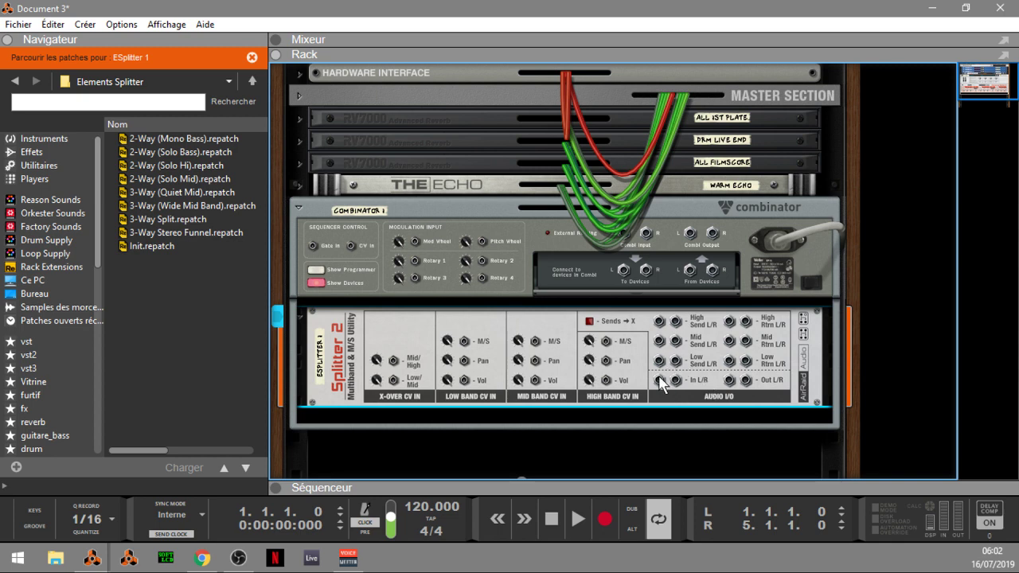
pyautogui.moveTo(660, 380); pyautogui.dragTo(622, 268)
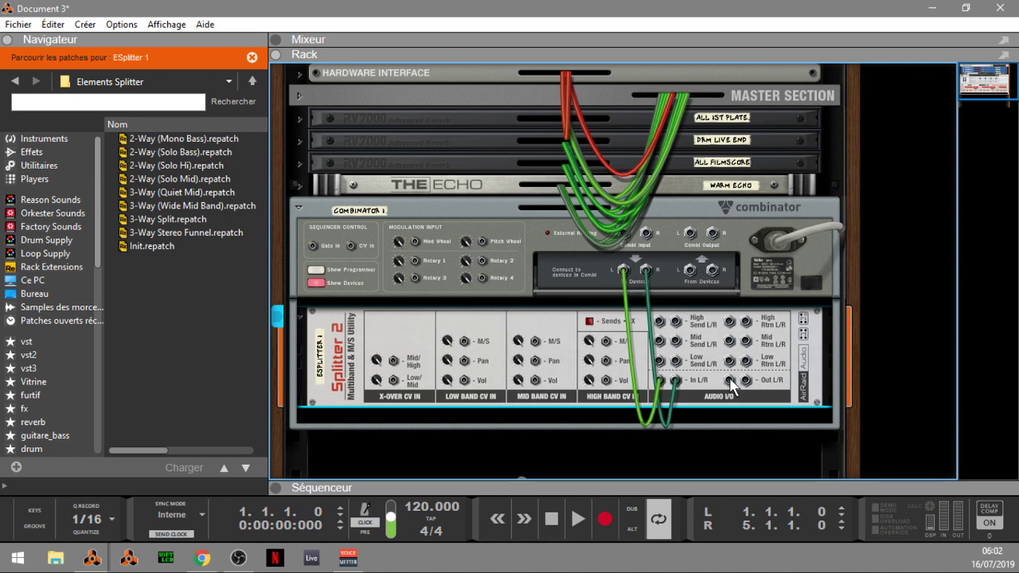
pyautogui.moveTo(731, 386); pyautogui.dragTo(693, 277)
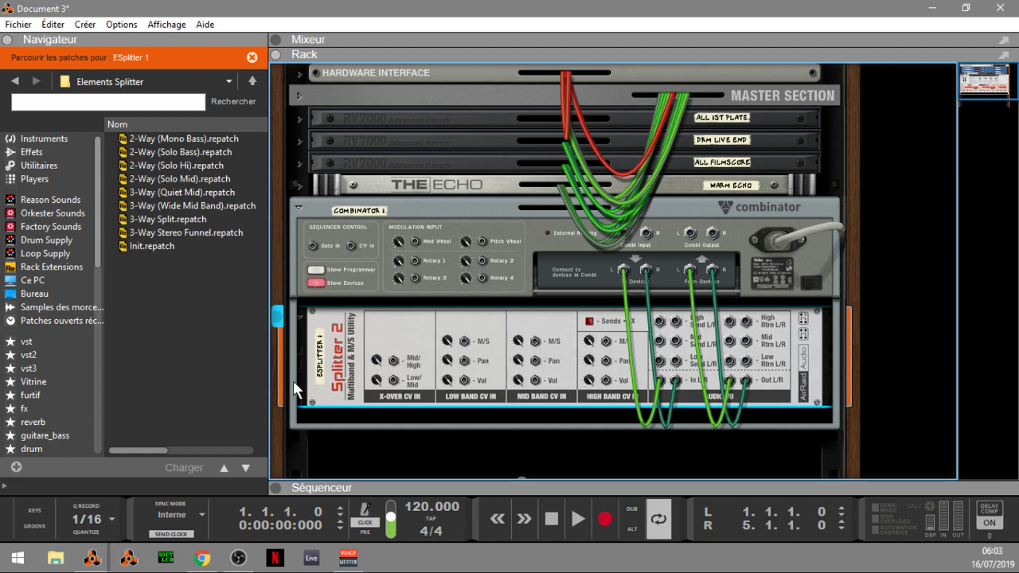
pyautogui.press('Tab')
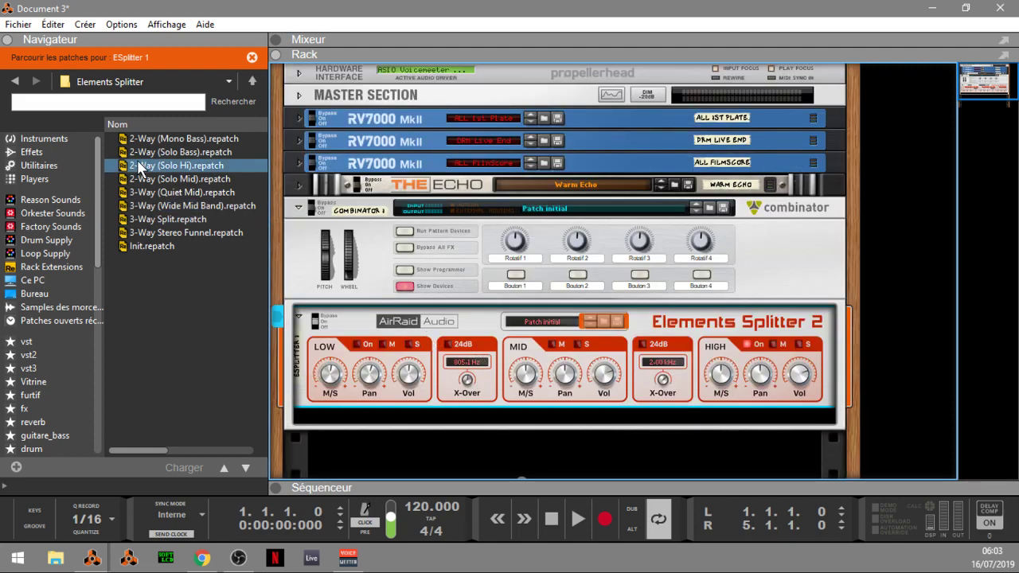
# Add three MClass Equalizers below Elements Splitter inside the Combinator
pyautogui.click(32, 152)
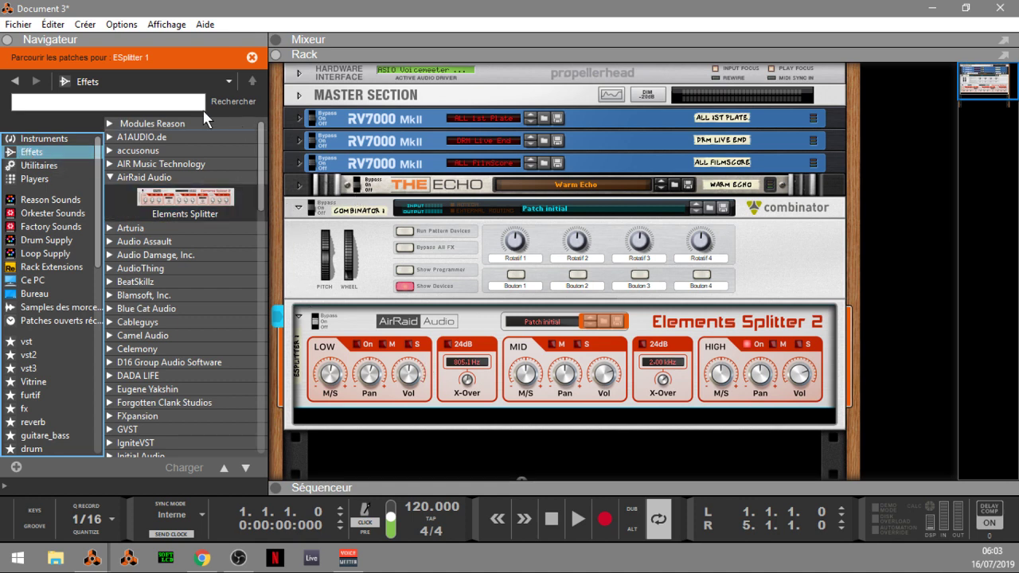
pyautogui.click(120, 123)
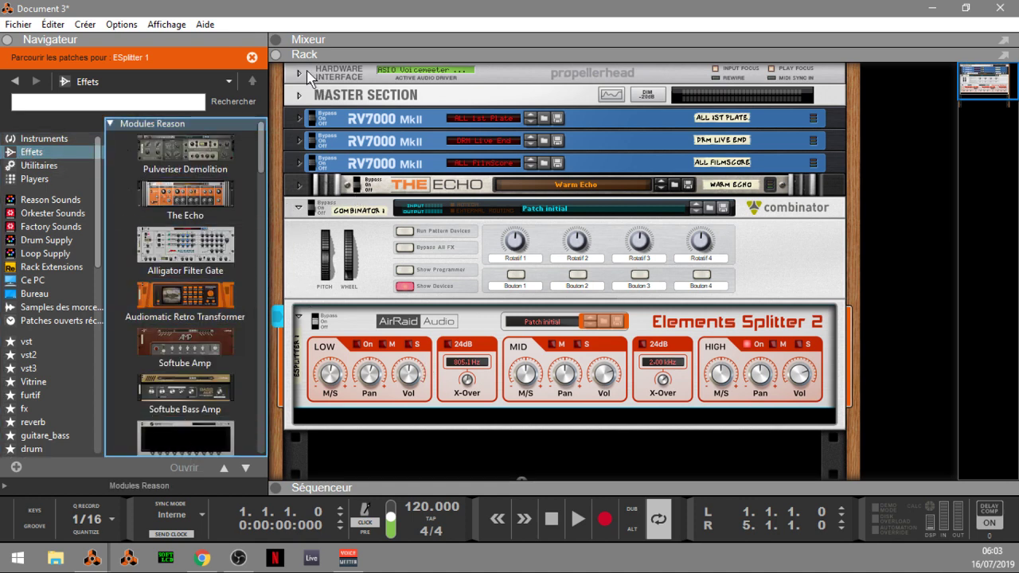
pyautogui.click(254, 131)
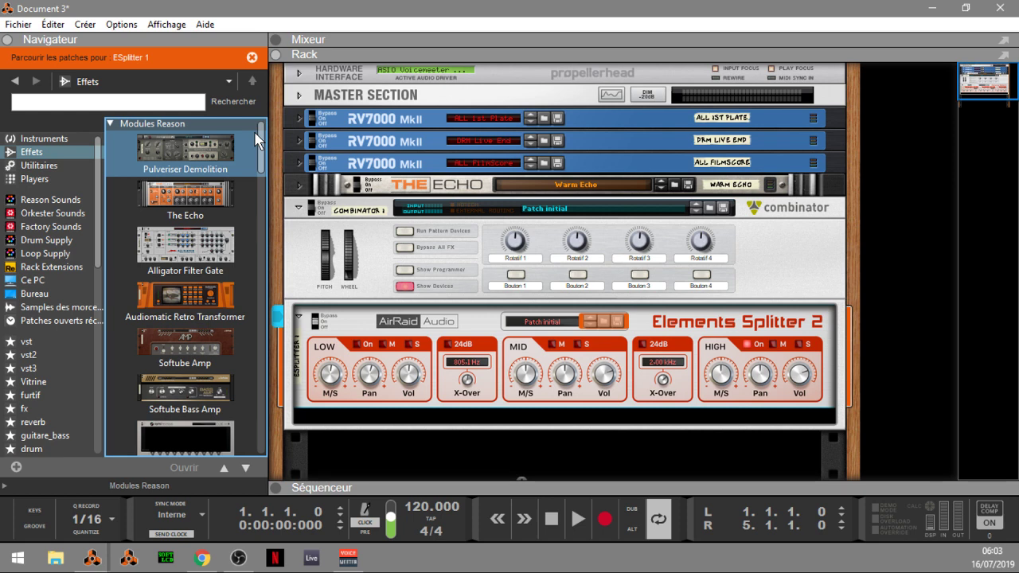
pyautogui.moveTo(262, 154); pyautogui.dragTo(267, 223)
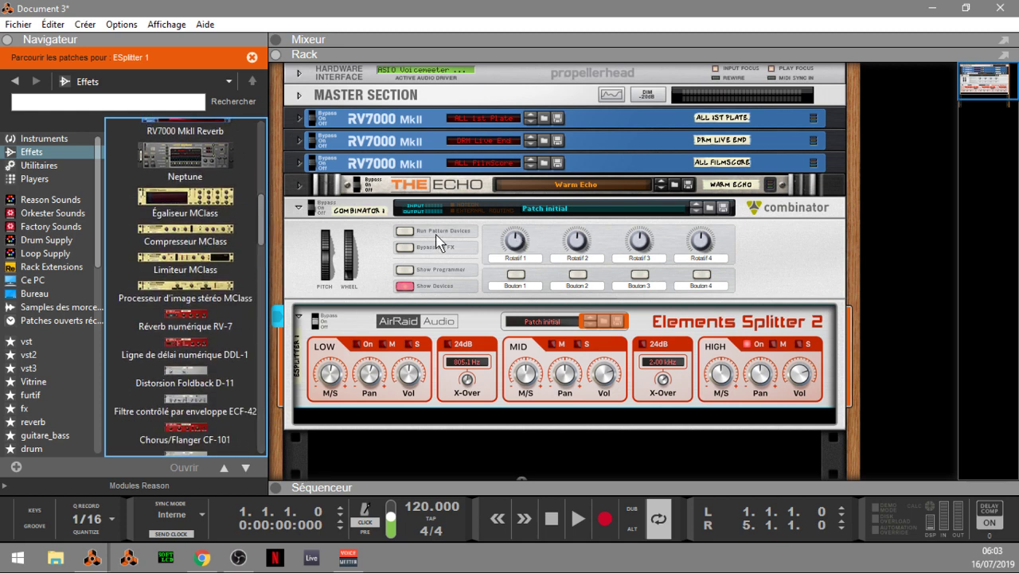
pyautogui.click(217, 207)
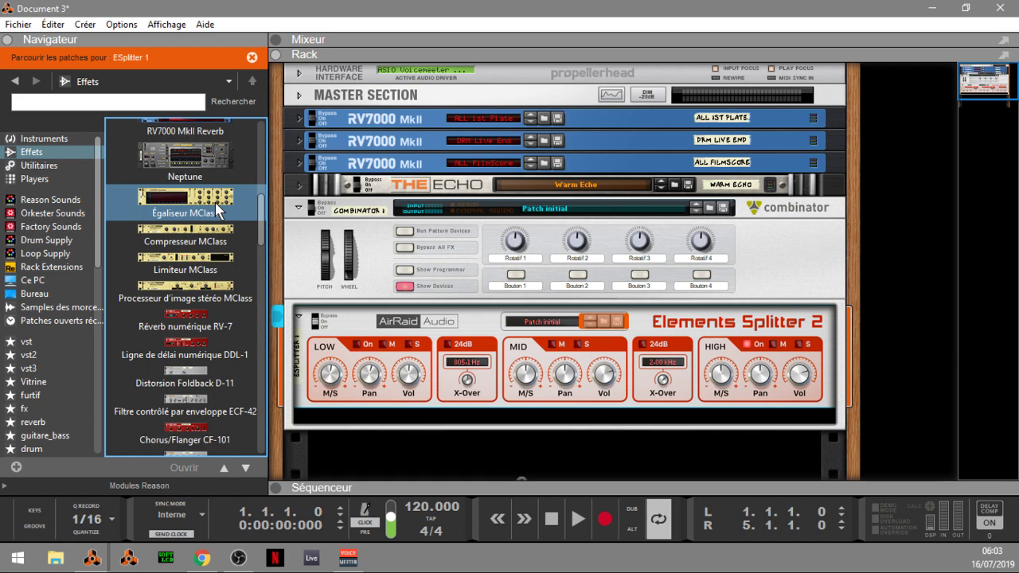
pyautogui.moveTo(215, 202)
pyautogui.mouseDown()
pyautogui.moveTo(490, 431)
pyautogui.moveTo(480, 406)
pyautogui.mouseUp()
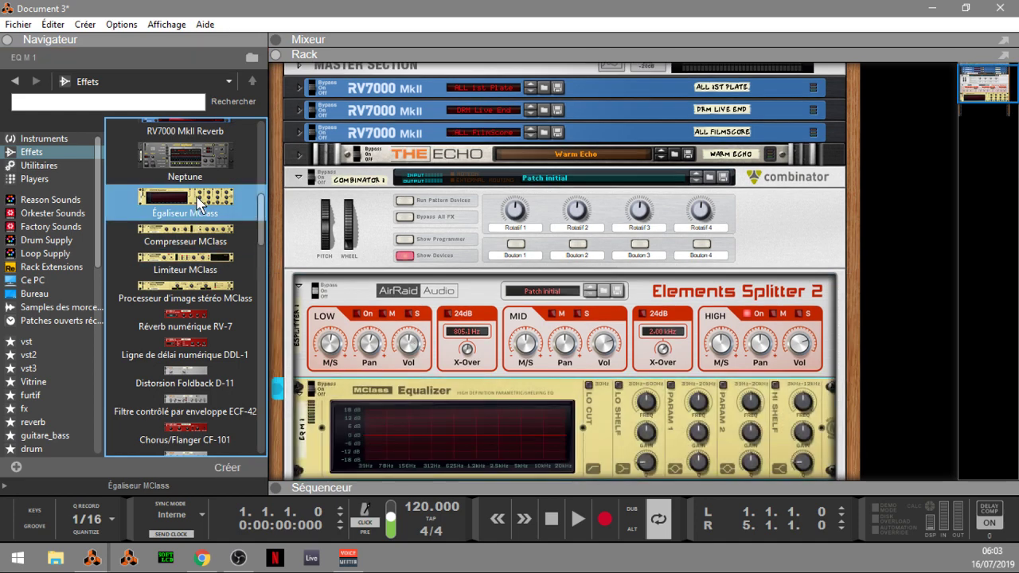
pyautogui.moveTo(199, 205); pyautogui.dragTo(414, 373)
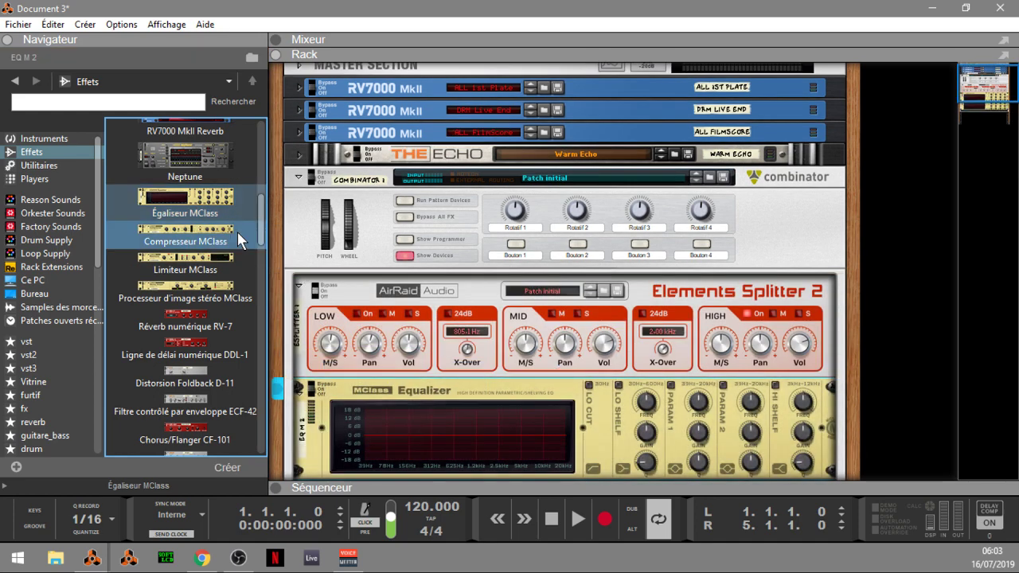
pyautogui.moveTo(225, 201); pyautogui.dragTo(545, 379)
# Place an MClass Maximizer under the first equalizer and an MClass Compressor under each of the other two equalizers
pyautogui.moveTo(987, 87); pyautogui.dragTo(996, 106)
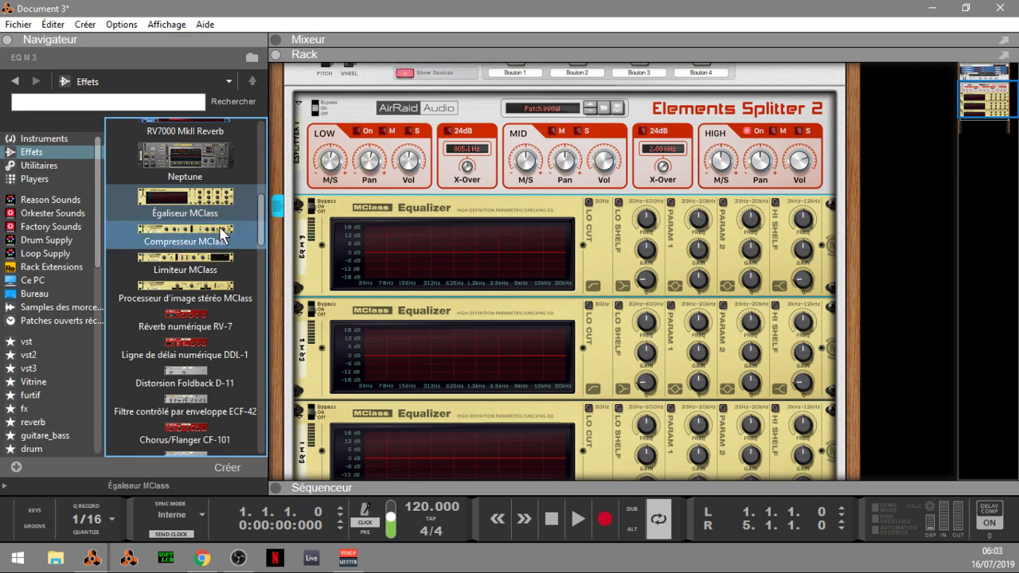
pyautogui.moveTo(222, 236); pyautogui.dragTo(541, 293)
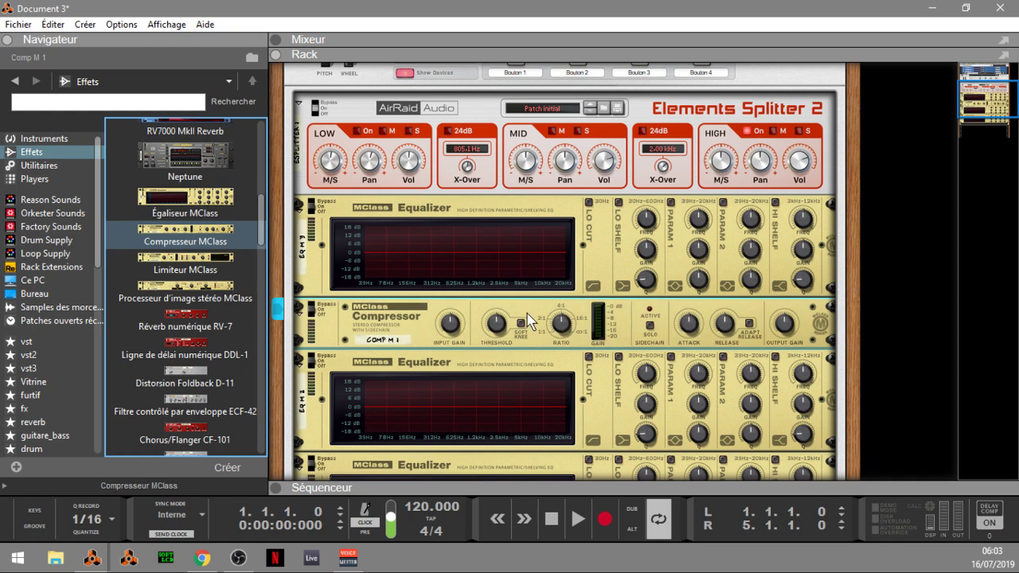
pyautogui.moveTo(195, 264); pyautogui.dragTo(473, 321)
pyautogui.moveTo(1005, 101); pyautogui.dragTo(996, 118)
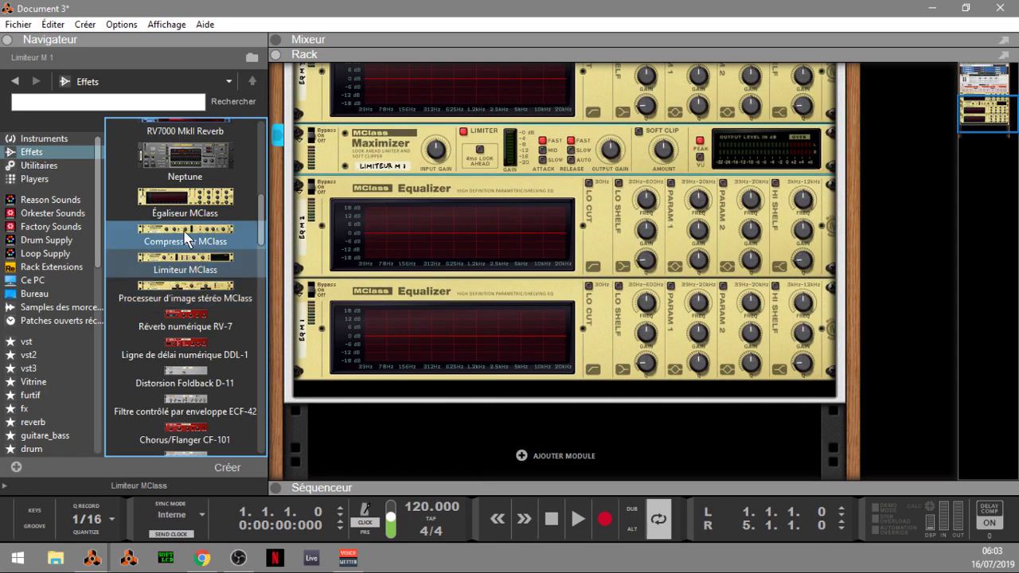
pyautogui.moveTo(185, 237); pyautogui.dragTo(435, 282)
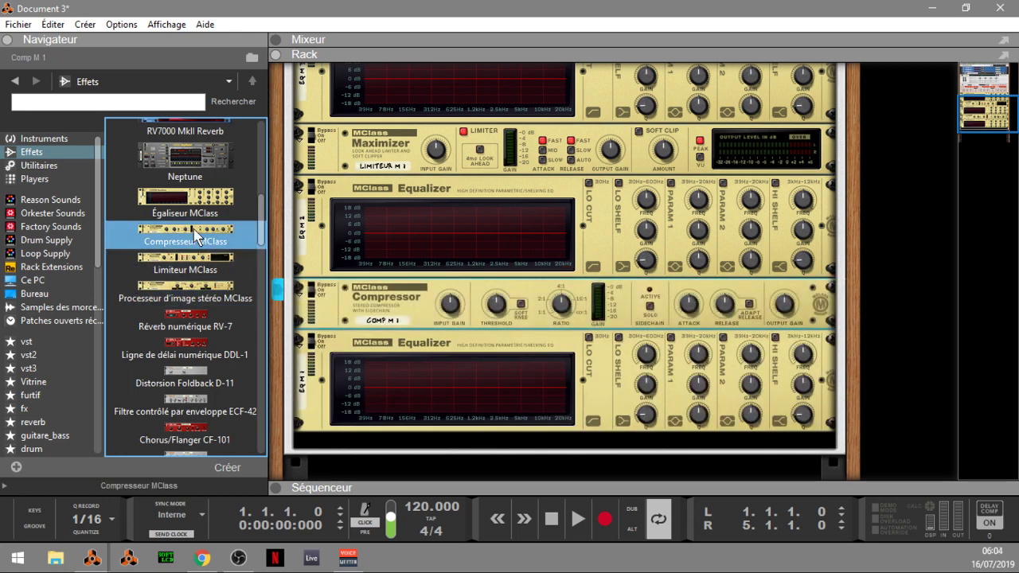
pyautogui.moveTo(195, 237); pyautogui.dragTo(557, 430)
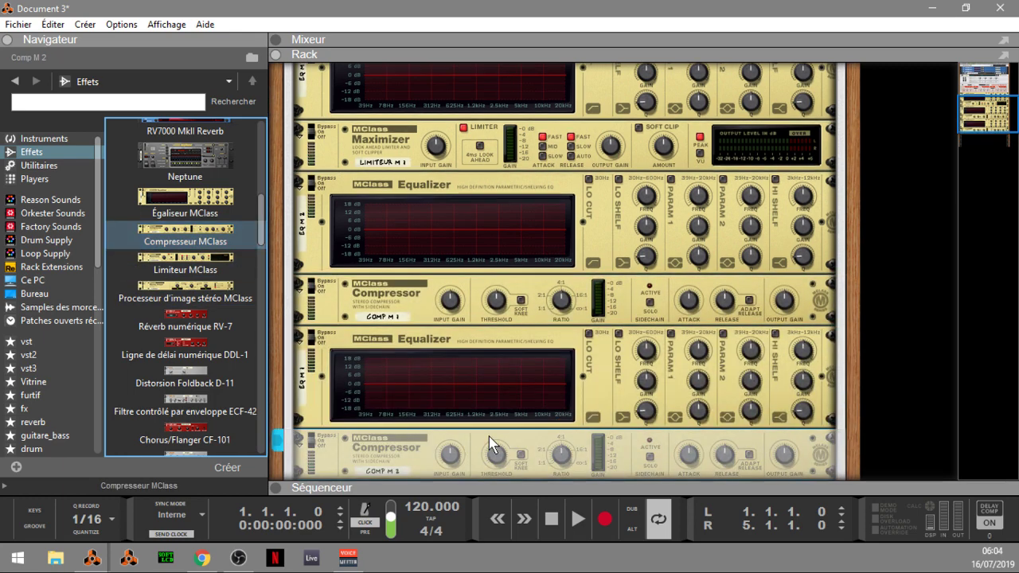
# Cable each equalizer's stereo output into the processor beneath it: EQ M 3 to Limiteur M 1, EQ M 2 to Comp M 1, EQ M 1 to Comp M 2
pyautogui.press('Tab')
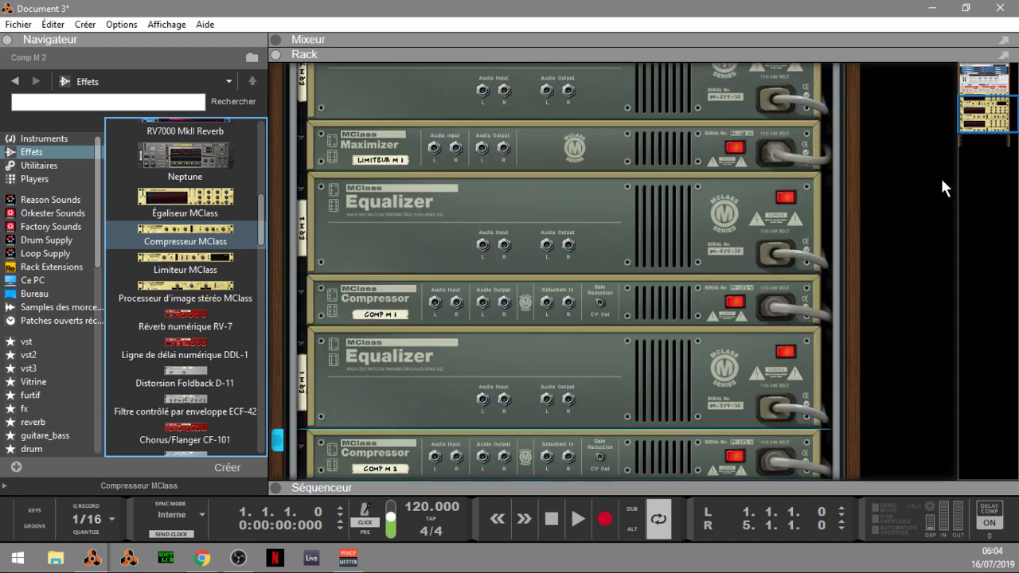
pyautogui.moveTo(991, 116); pyautogui.dragTo(992, 99)
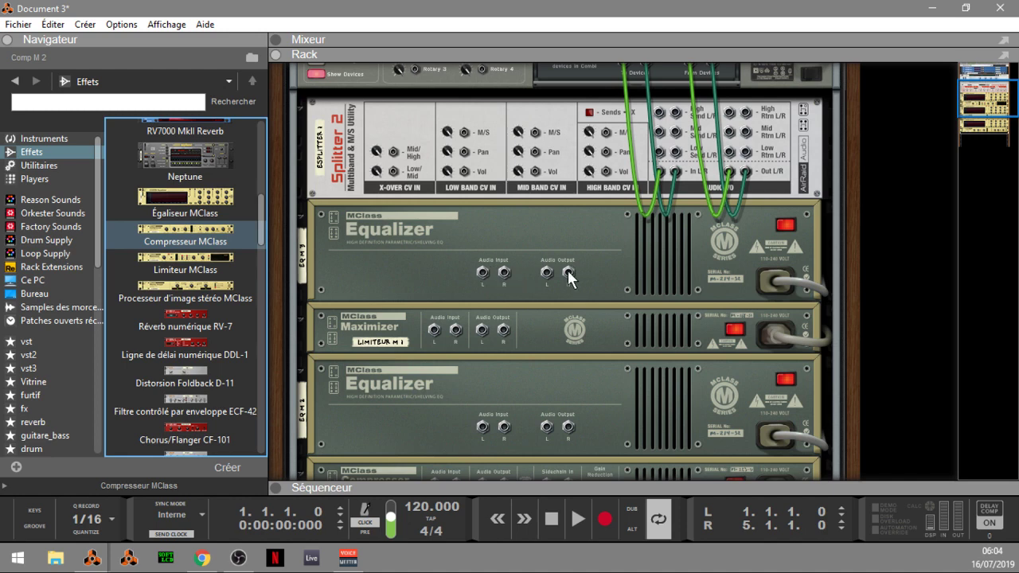
pyautogui.moveTo(548, 275); pyautogui.dragTo(435, 333)
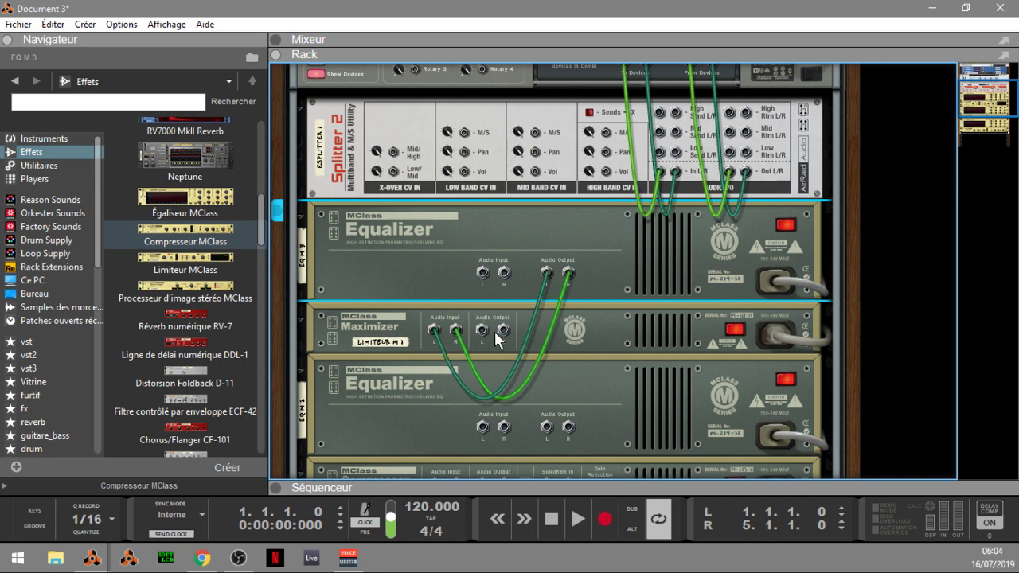
pyautogui.moveTo(1003, 97); pyautogui.dragTo(1000, 116)
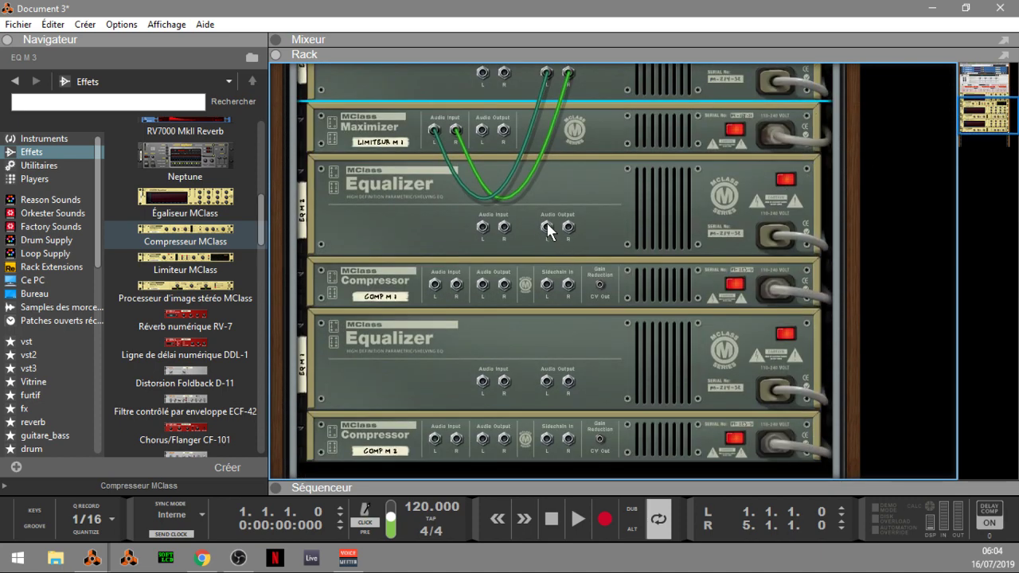
pyautogui.moveTo(547, 227); pyautogui.dragTo(435, 286)
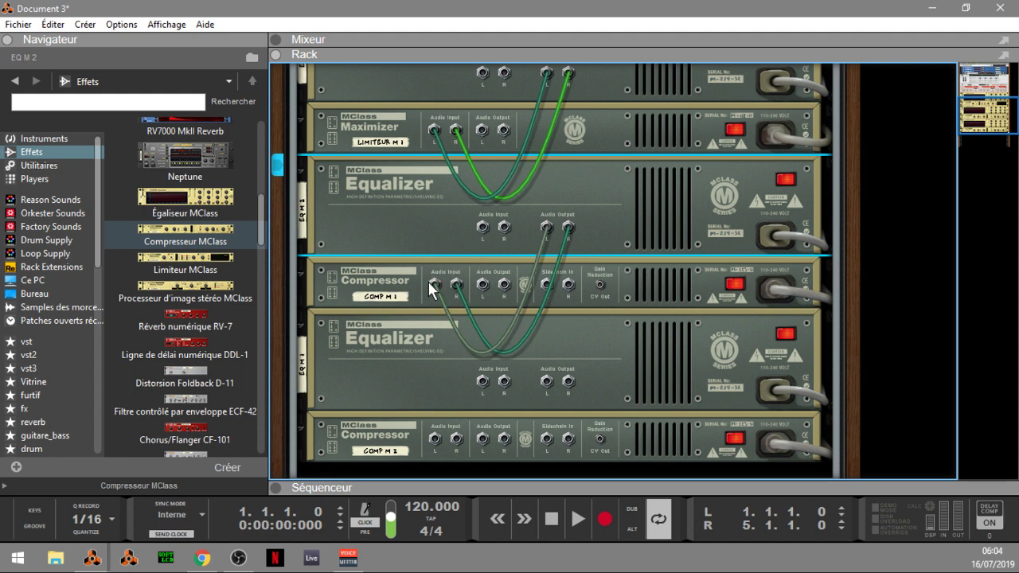
pyautogui.click(548, 386)
pyautogui.moveTo(548, 387); pyautogui.dragTo(436, 444)
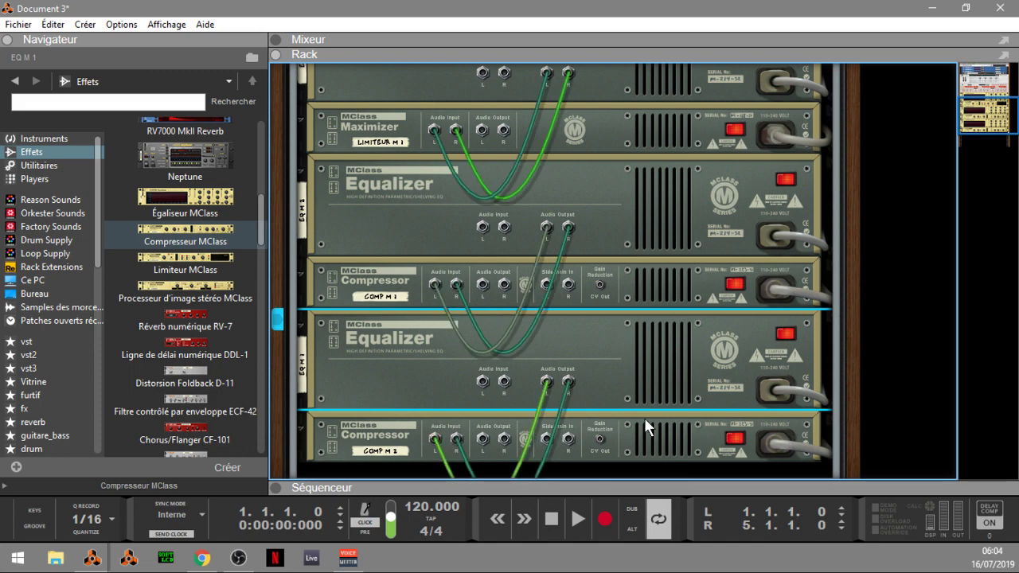
# Cable the splitter's High Send to EQ M 3 and Limiteur M 1's output to High Return, and fold both devices
pyautogui.moveTo(973, 109); pyautogui.dragTo(972, 85)
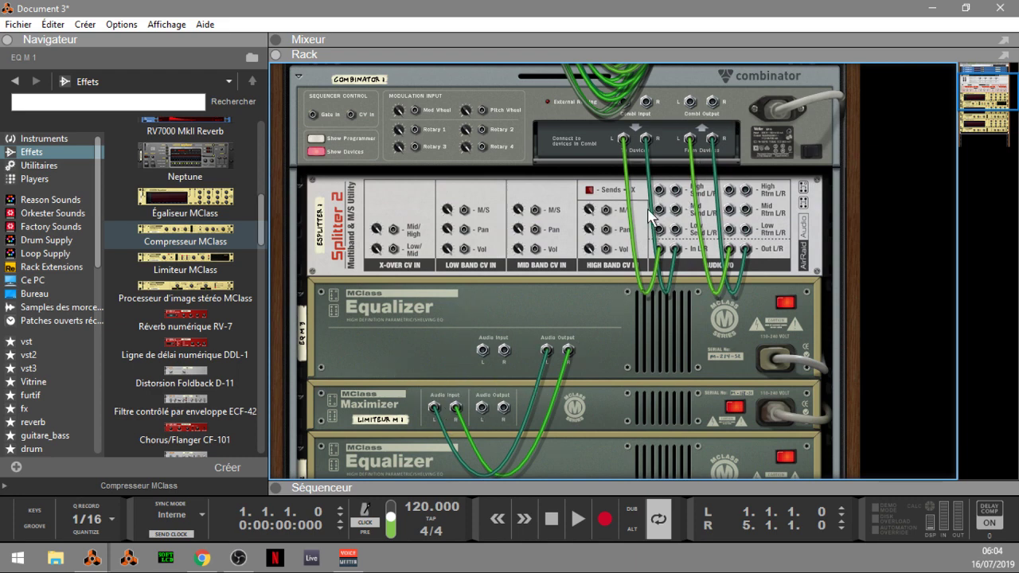
pyautogui.moveTo(483, 350); pyautogui.dragTo(659, 191)
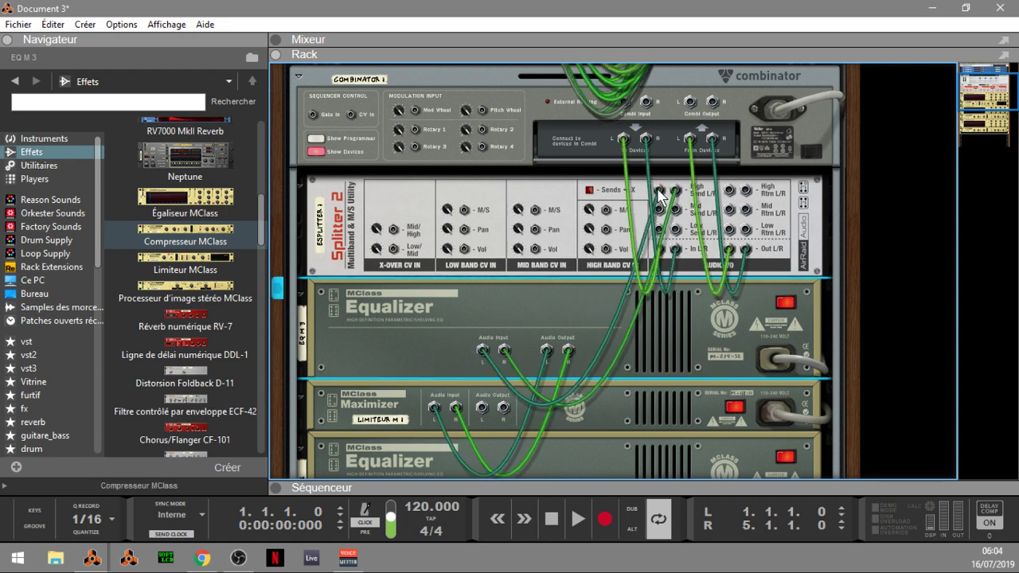
pyautogui.moveTo(482, 408); pyautogui.dragTo(727, 194)
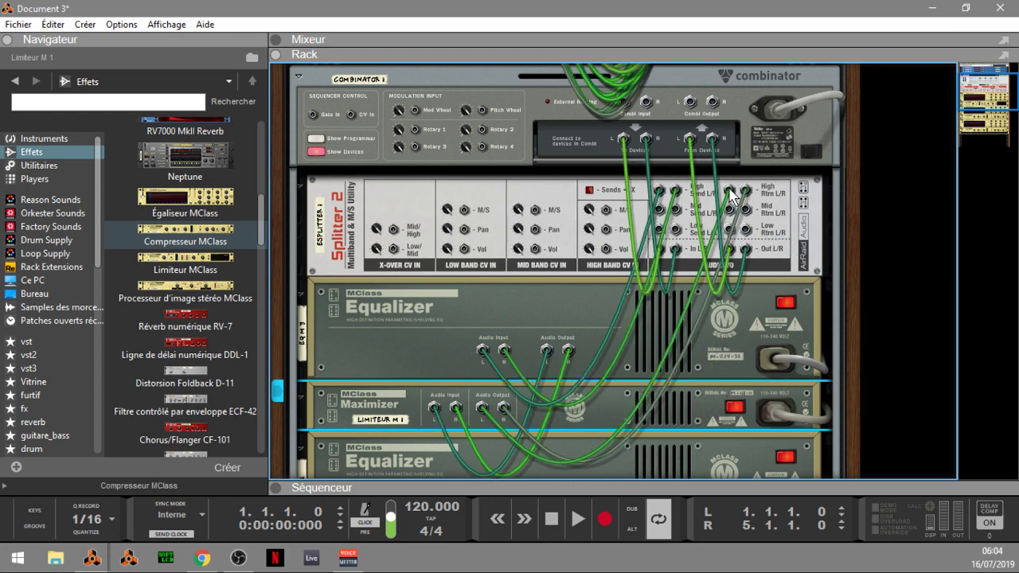
pyautogui.click(302, 296)
pyautogui.click(298, 313)
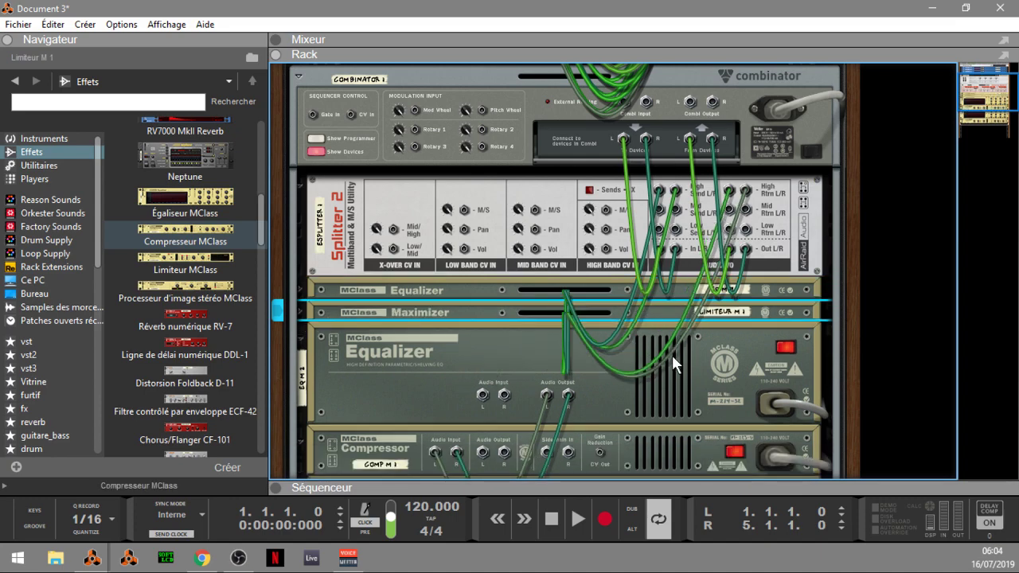
# Cable the splitter's Mid Send to EQ M 2's input and Comp M 1's output to Mid Return
pyautogui.scroll(-3, 612, 244)
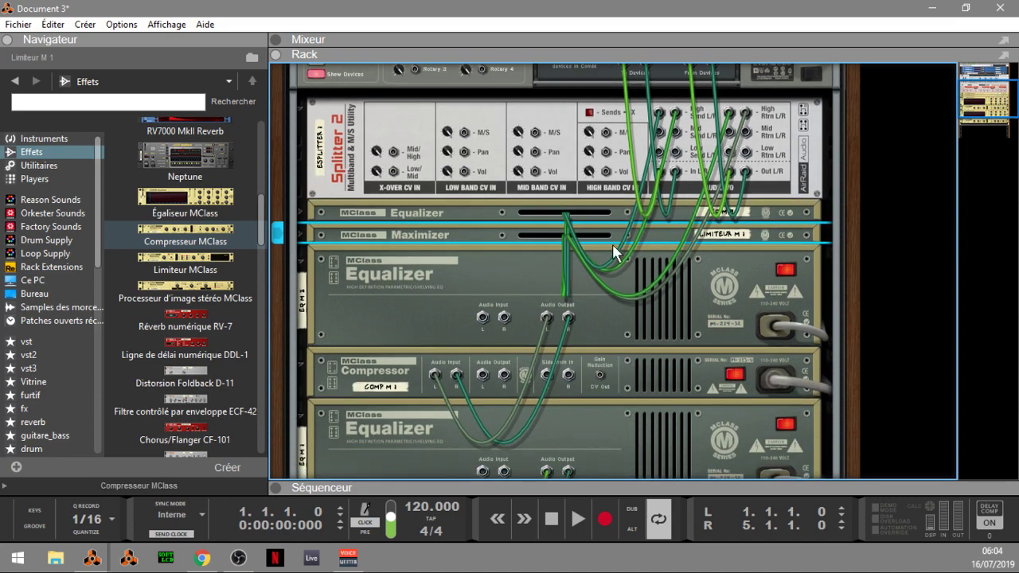
pyautogui.moveTo(482, 317); pyautogui.dragTo(659, 133)
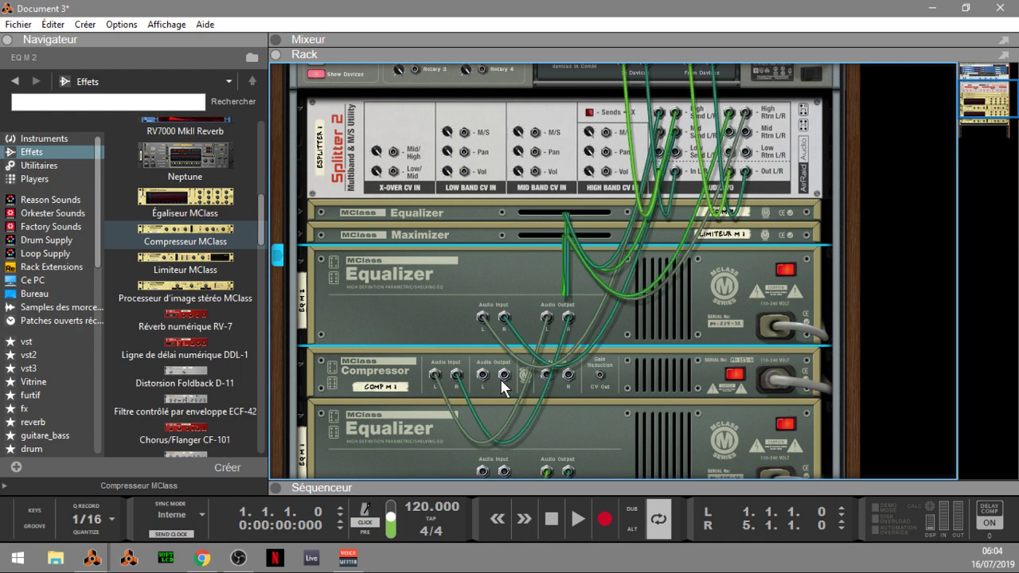
pyautogui.moveTo(484, 374); pyautogui.dragTo(746, 132)
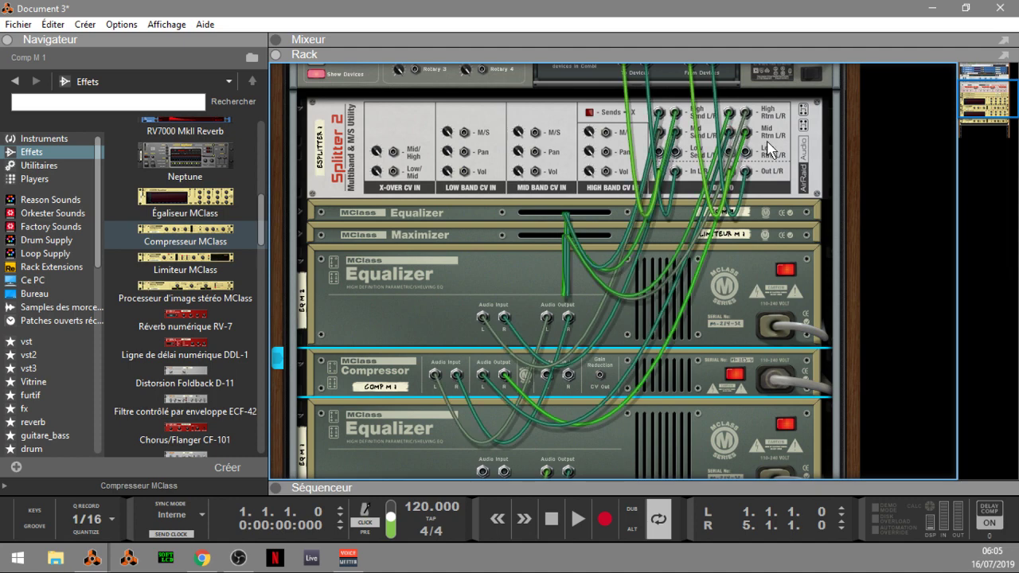
# Cable the splitter's Low Send to EQ M 1 and Comp M 2's output to Low Return, folding EQ M 2, Comp M 1 and EQ M 1
pyautogui.click(303, 265)
pyautogui.click(301, 282)
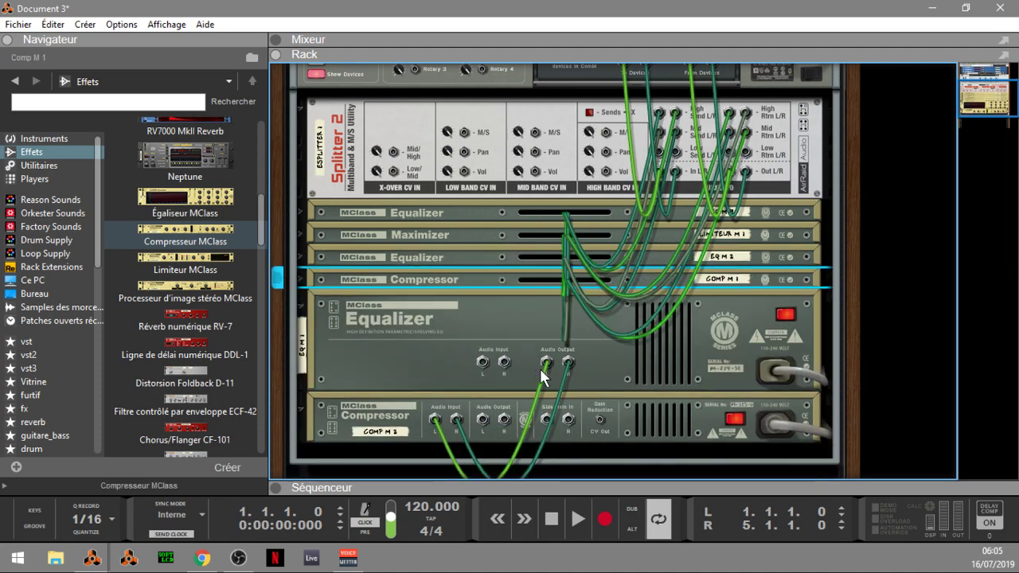
pyautogui.moveTo(482, 362); pyautogui.dragTo(660, 153)
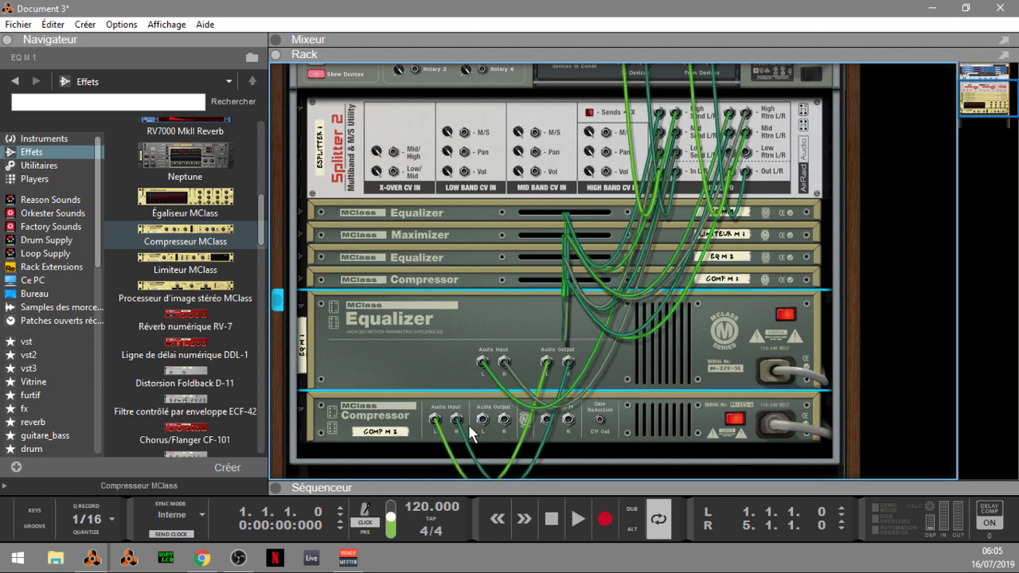
pyautogui.moveTo(484, 421); pyautogui.dragTo(730, 157)
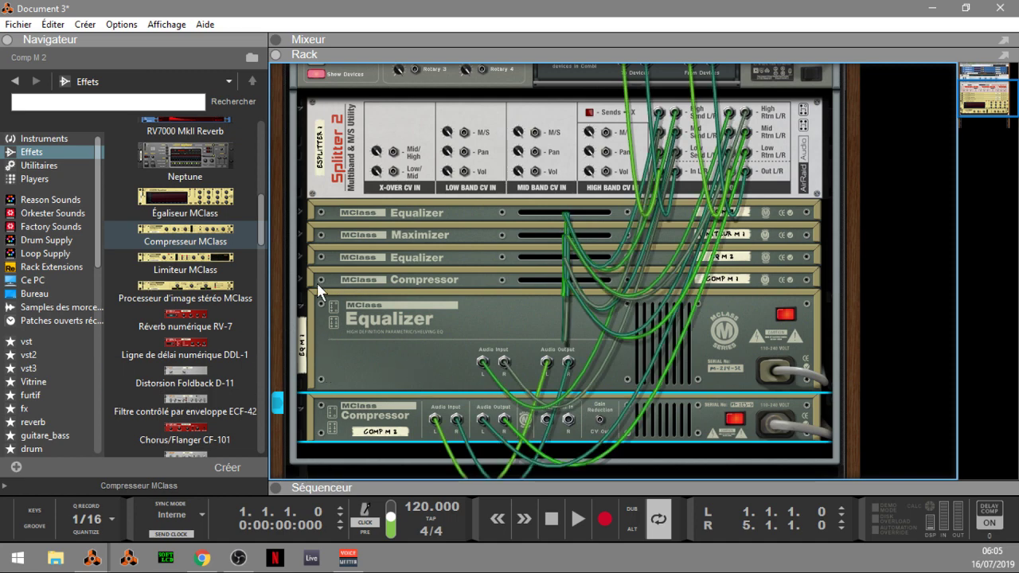
pyautogui.click(301, 309)
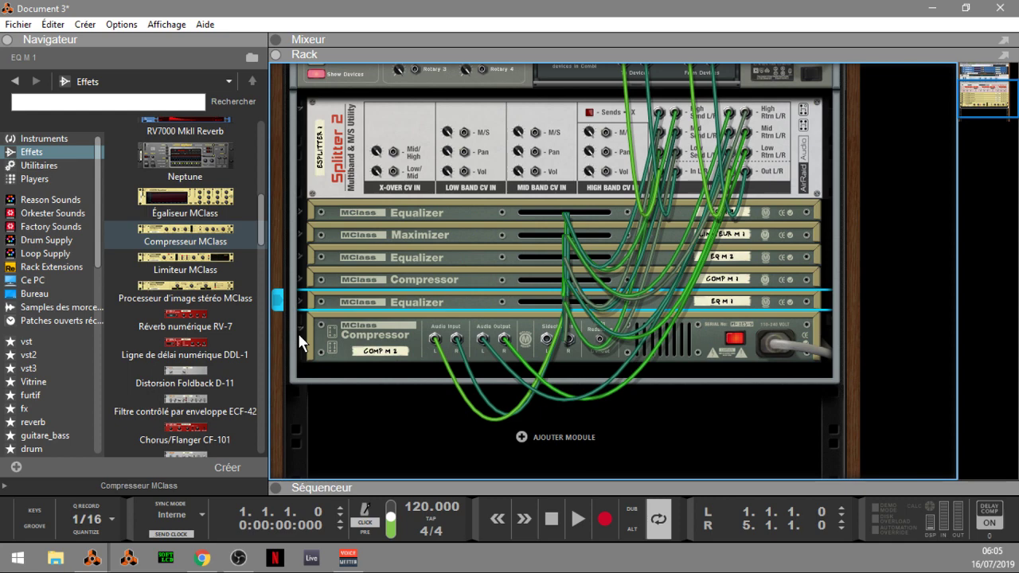
# Flip the rack to its front side and unfold all the MClass equalizers, the maximizer and the compressors
pyautogui.press('Tab')
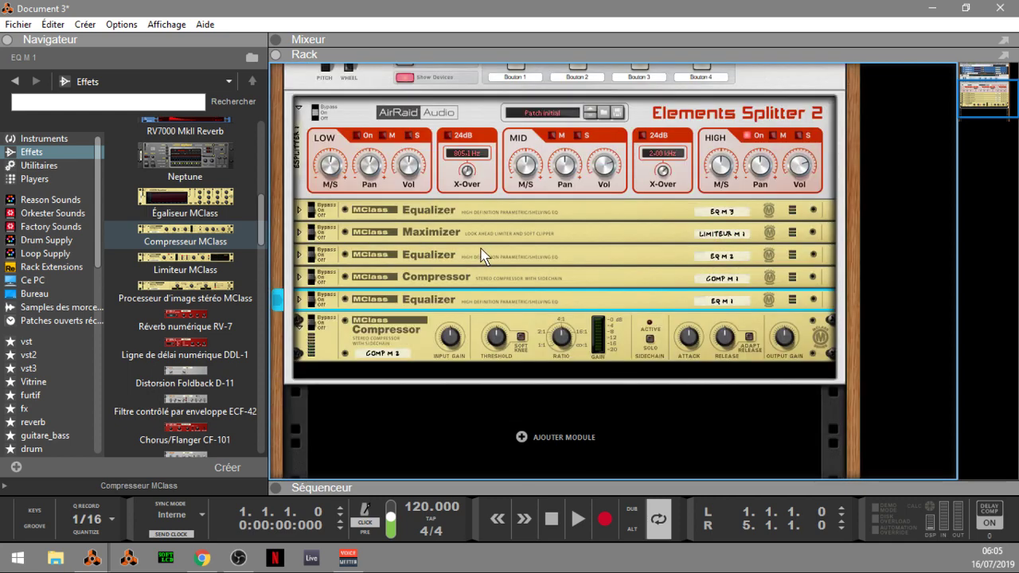
pyautogui.click(301, 211)
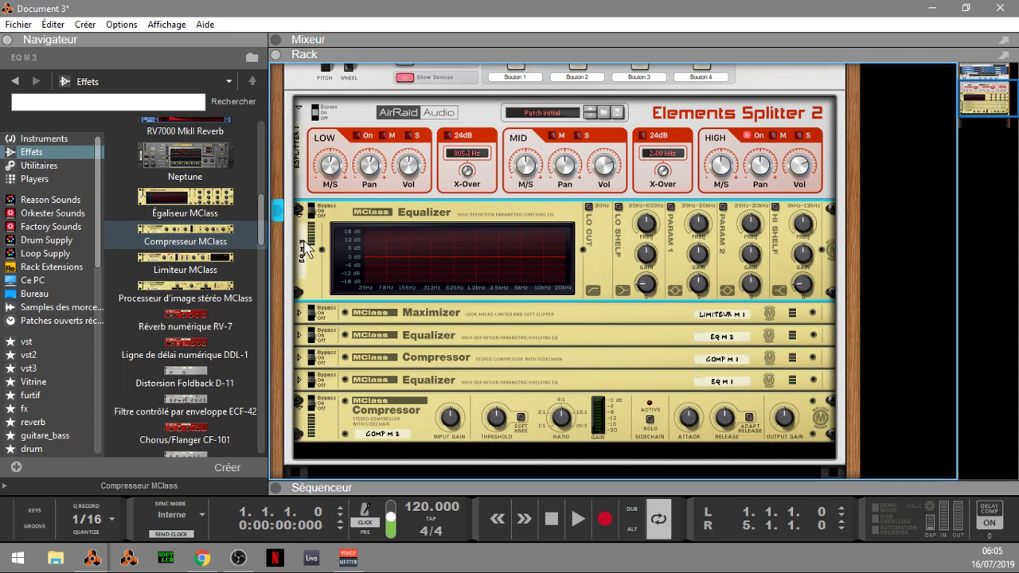
pyautogui.click(301, 313)
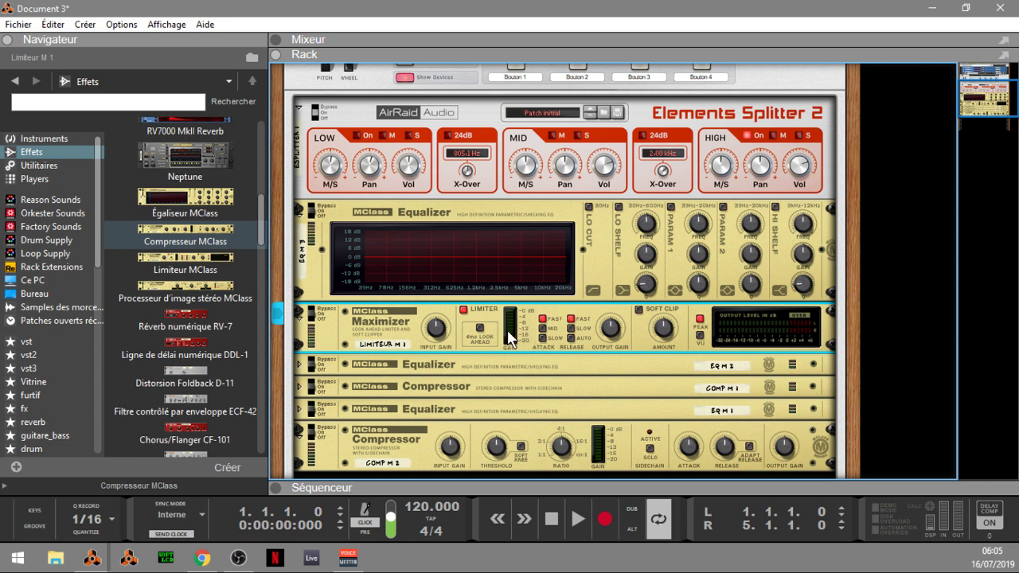
pyautogui.click(299, 365)
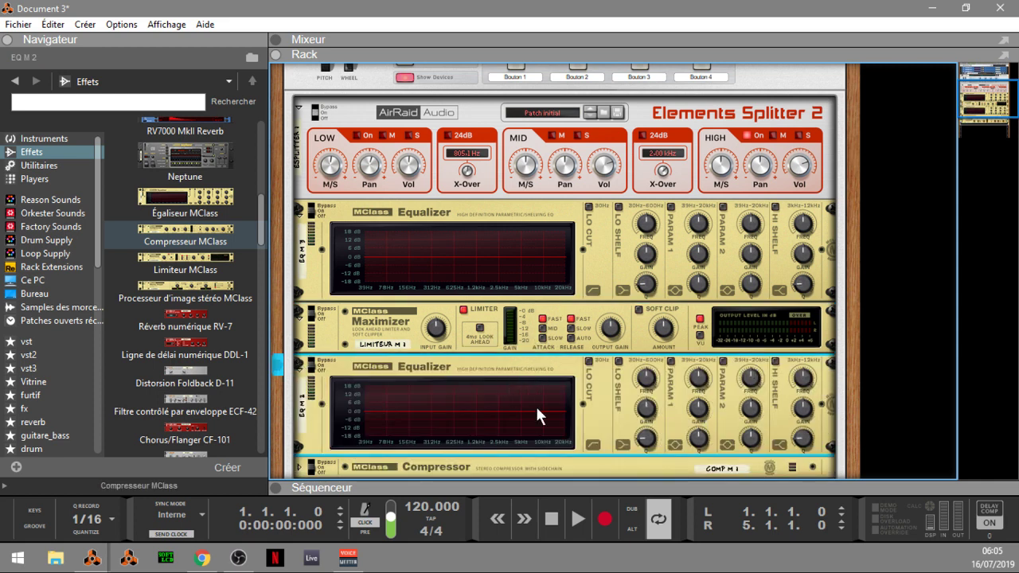
pyautogui.moveTo(976, 107); pyautogui.dragTo(976, 126)
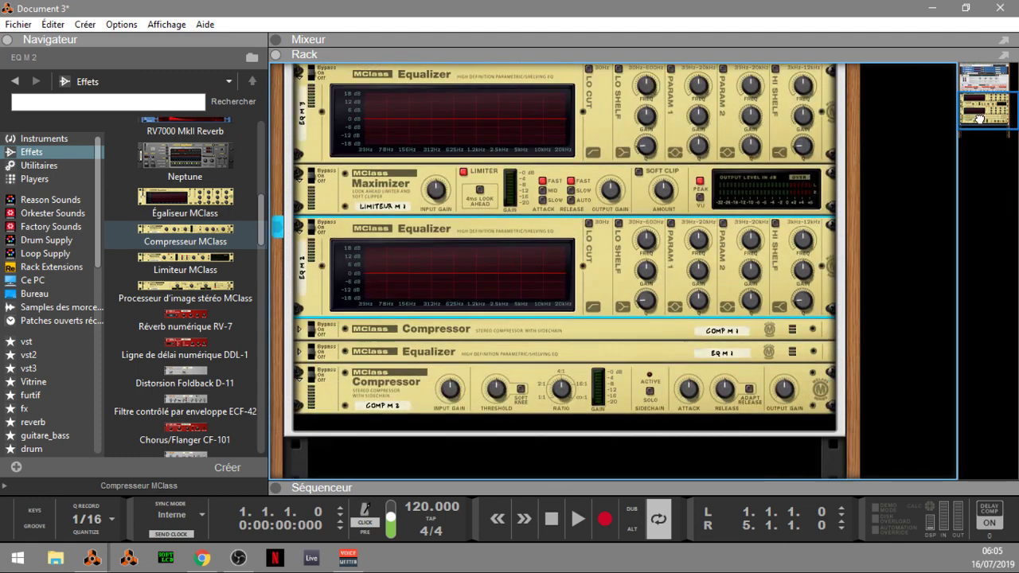
pyautogui.click(301, 331)
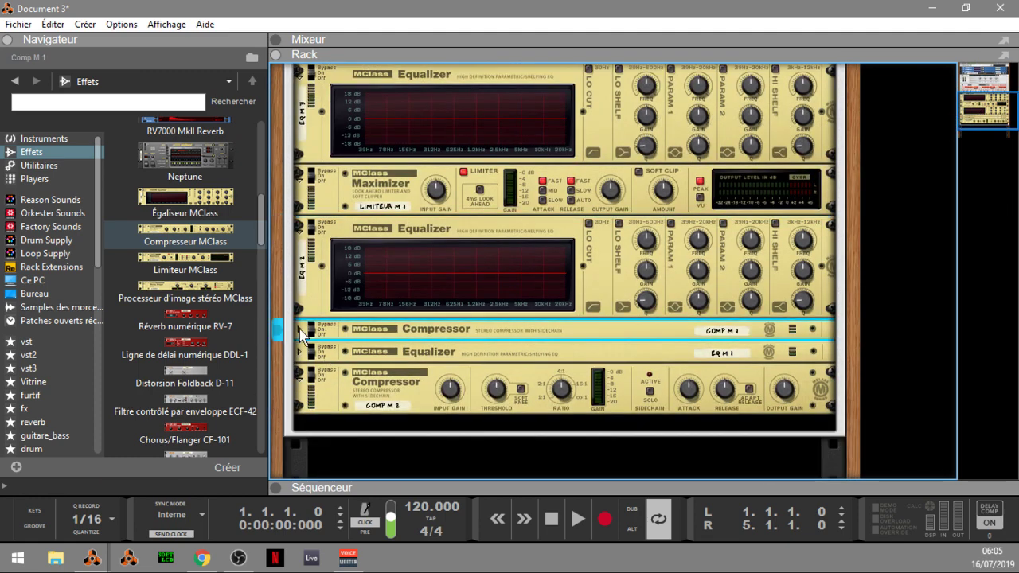
pyautogui.click(302, 384)
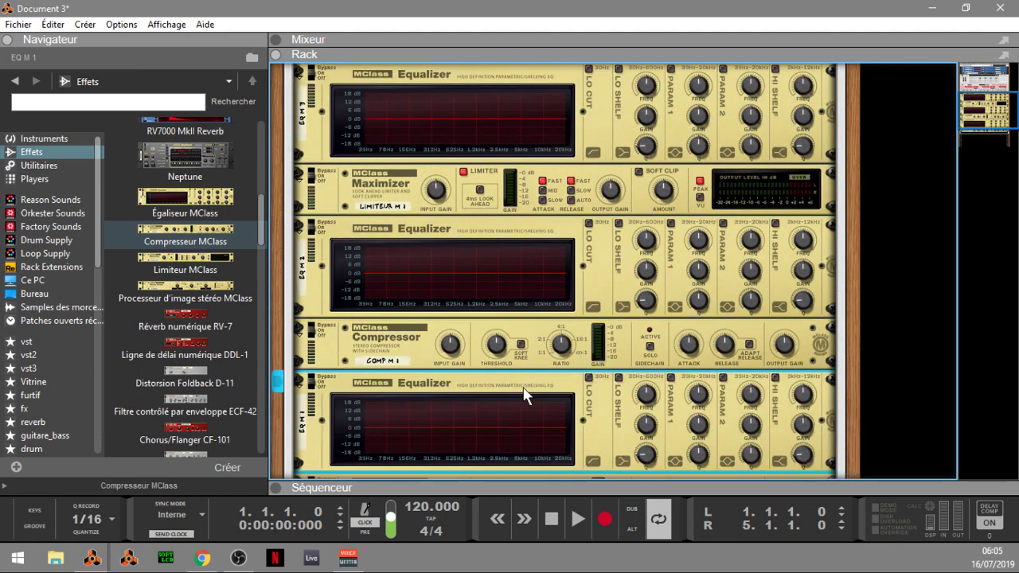
pyautogui.moveTo(978, 111); pyautogui.dragTo(975, 137)
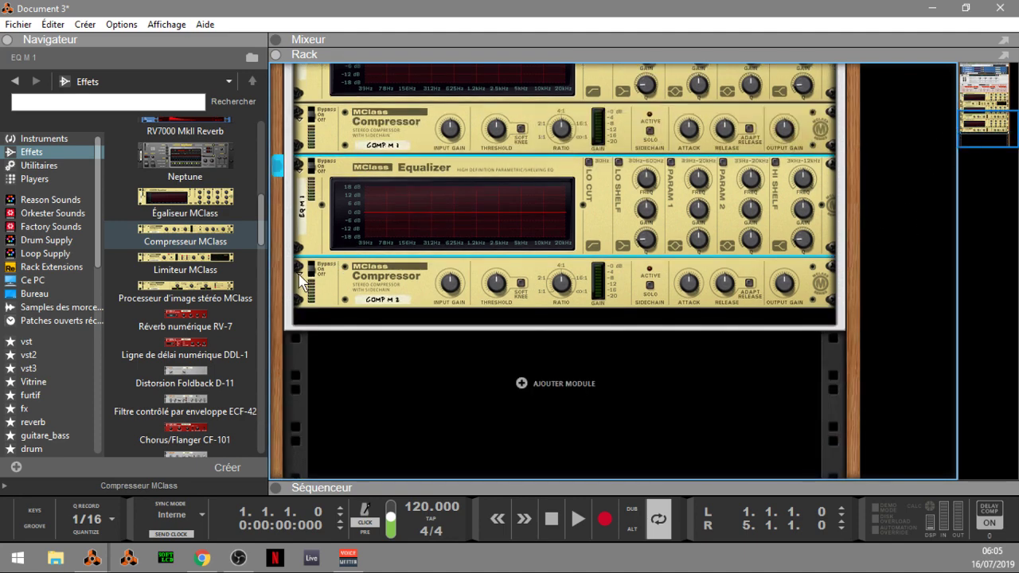
# Save the Combinator patch as MID_SIDE MULTI-BANDES2
pyautogui.moveTo(1003, 143); pyautogui.dragTo(1004, 99)
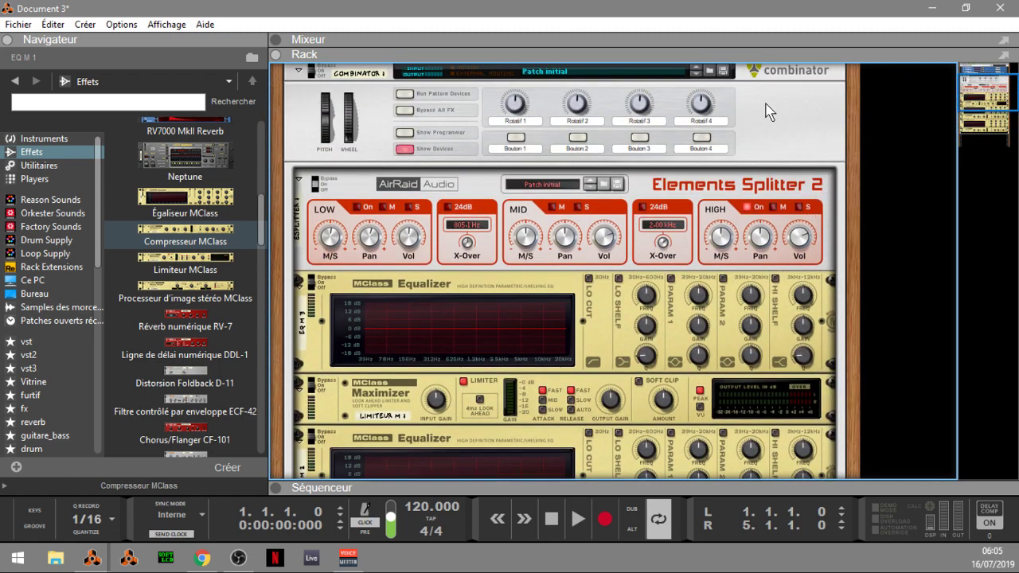
pyautogui.click(726, 74)
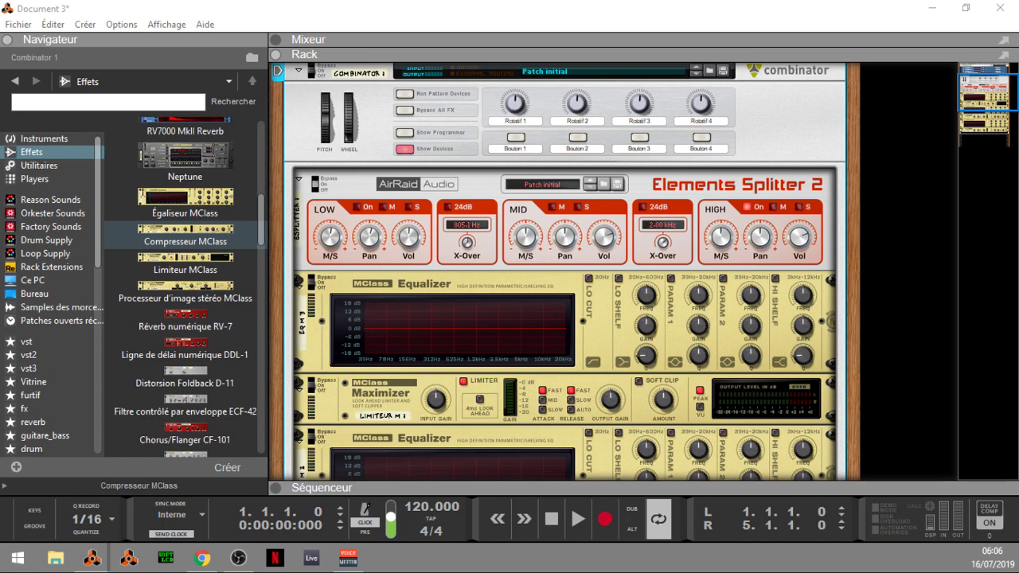
pyautogui.press('Return')
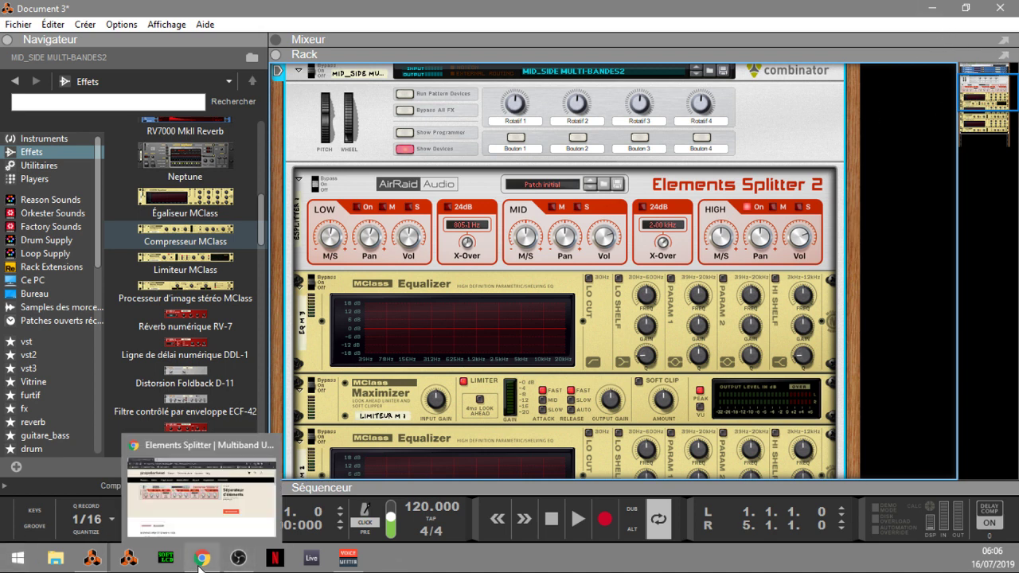
# Switch to the hip-hop31.reason song and delete the Elements Splitter from its insert effects
pyautogui.moveTo(92, 560)
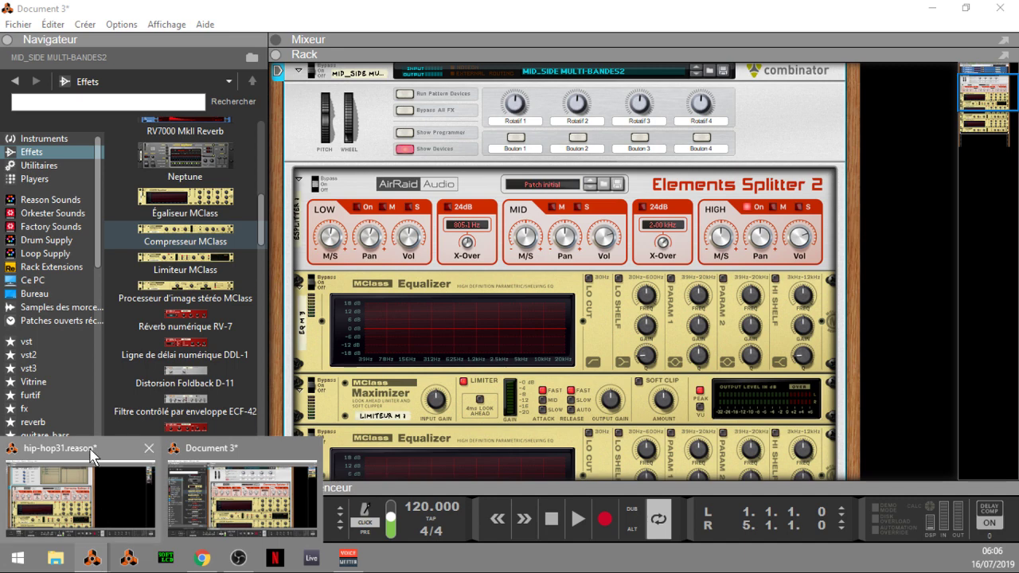
pyautogui.click(80, 498)
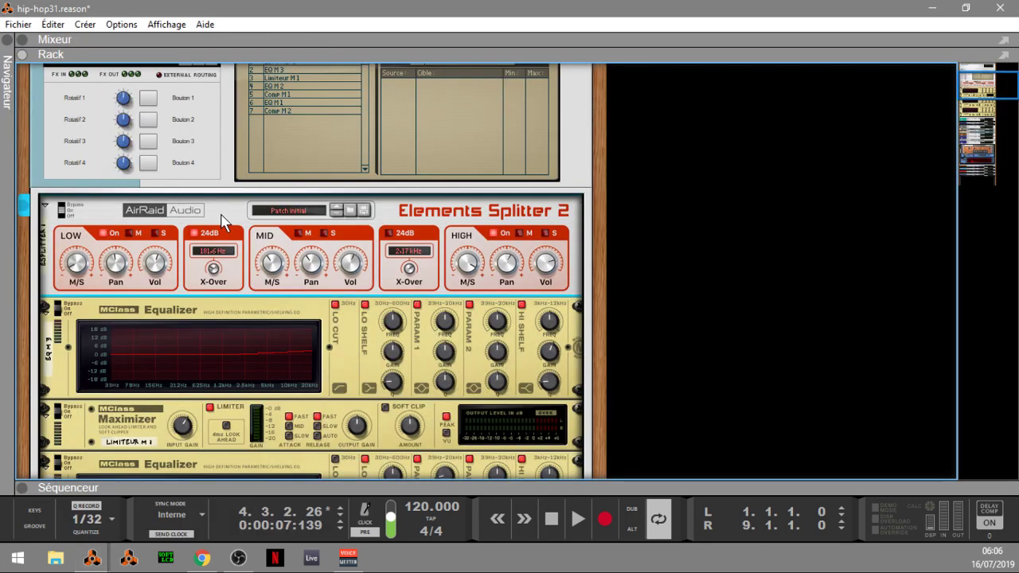
pyautogui.press('Delete')
pyautogui.press('Return')
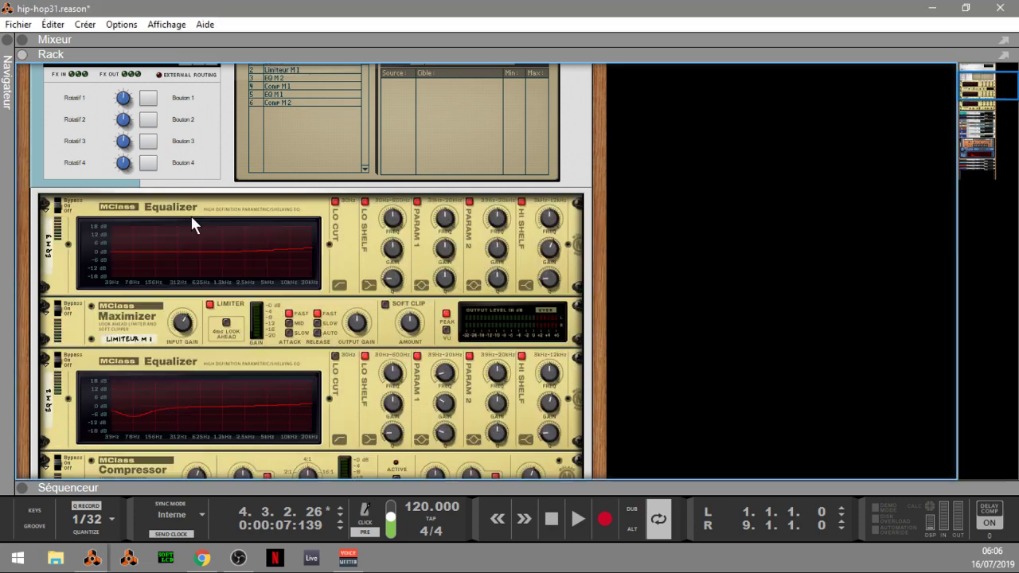
# Delete EQ M 3, Limiteur M 1 and EQ M 2 from the insert effects
pyautogui.press('Delete')
pyautogui.press('Return')
pyautogui.press('Delete')
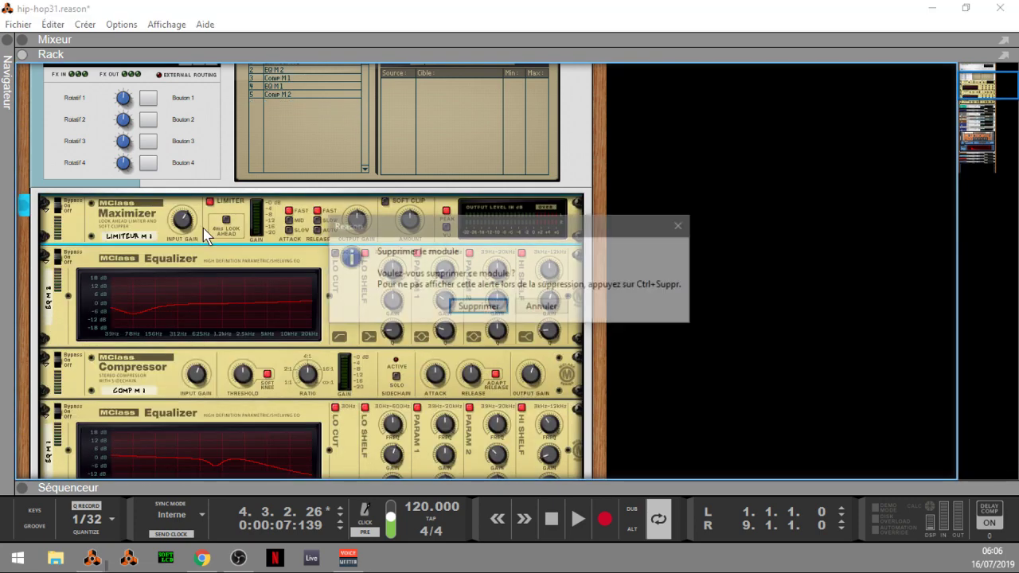
pyautogui.press('Return')
pyautogui.click(204, 231)
pyautogui.press('Delete')
pyautogui.press('Return')
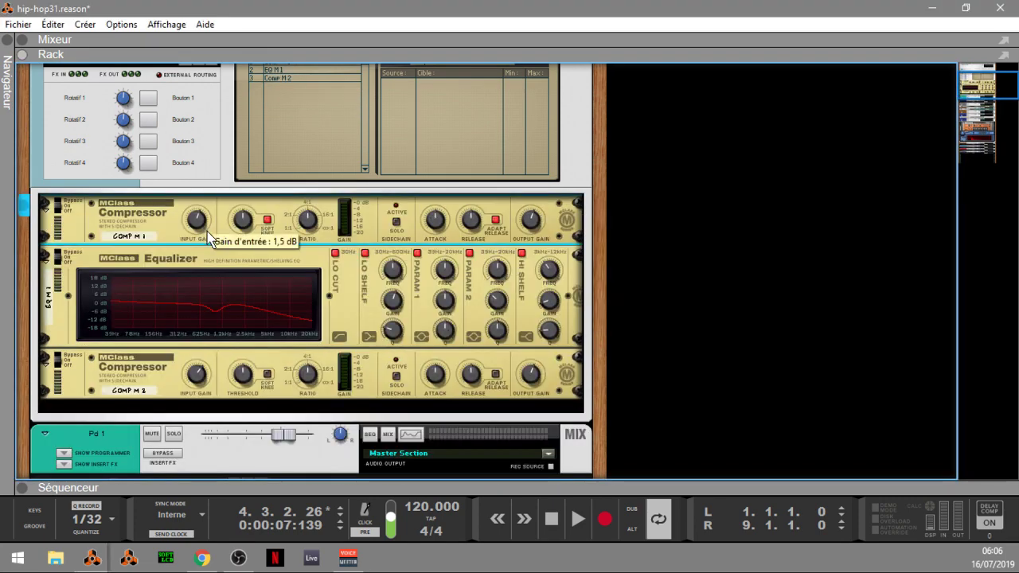
# Delete the remaining insert effects Comp M 1, EQ M 1 and Comp M 2
pyautogui.press('Delete')
pyautogui.press('Escape')
pyautogui.press('Delete')
pyautogui.press('Return')
pyautogui.click(209, 212)
pyautogui.press('Delete')
pyautogui.press('Return')
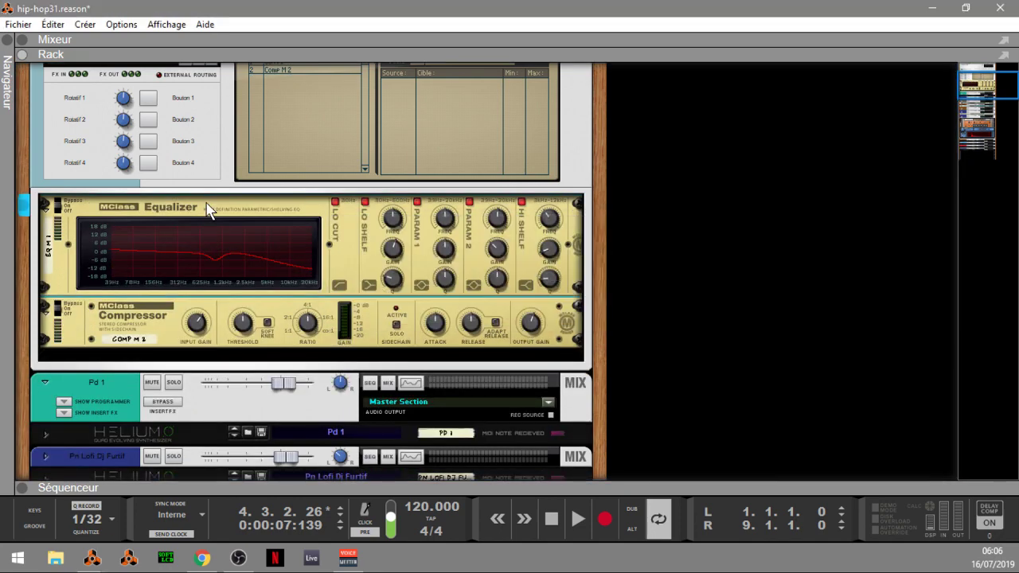
pyautogui.click(213, 218)
pyautogui.press('Delete')
pyautogui.press('Return')
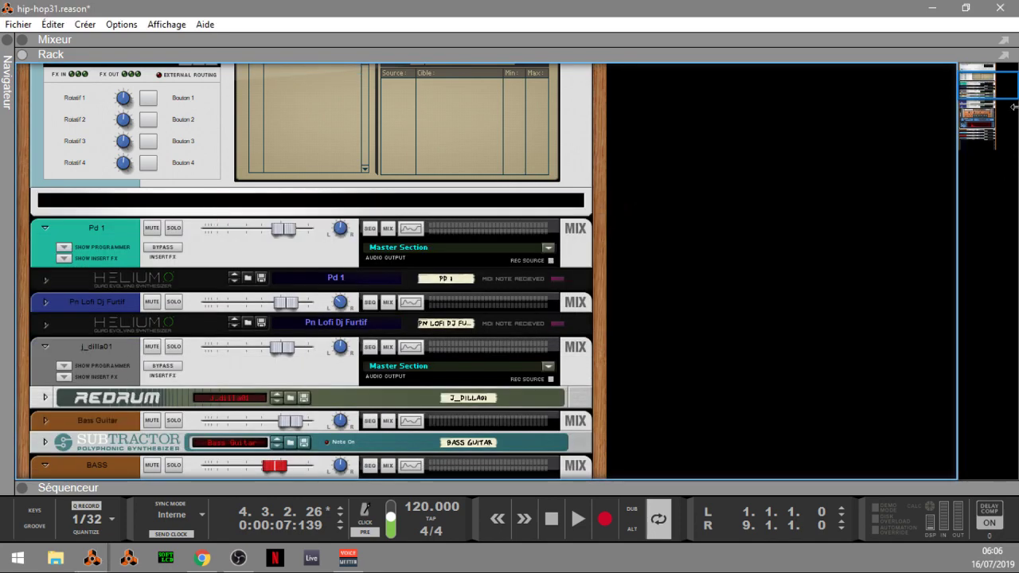
# Hide the insert effects of the PIANO mix channel
pyautogui.moveTo(966, 82)
pyautogui.mouseDown()
pyautogui.moveTo(964, 120)
pyautogui.moveTo(963, 100)
pyautogui.mouseUp()
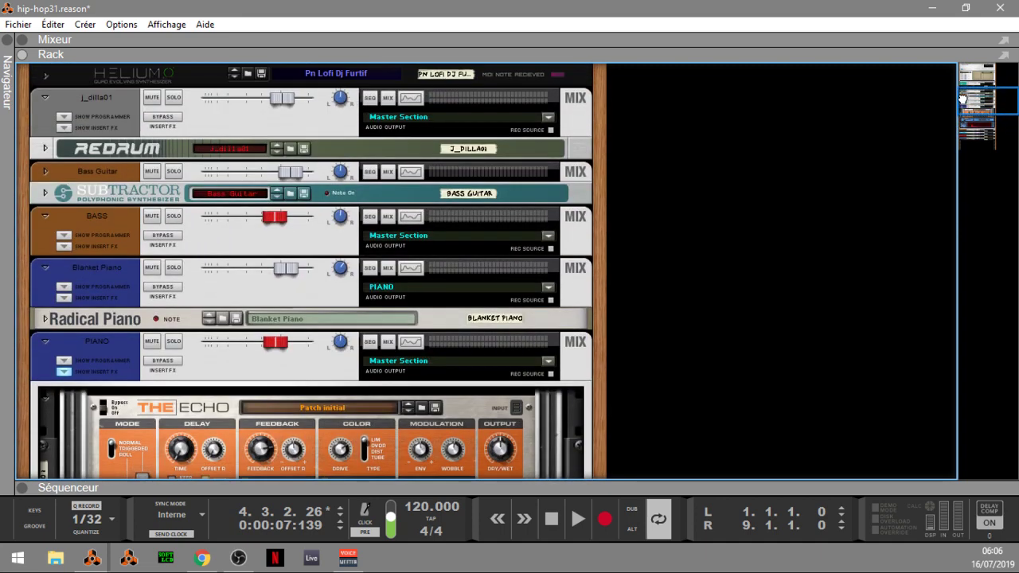
pyautogui.click(67, 372)
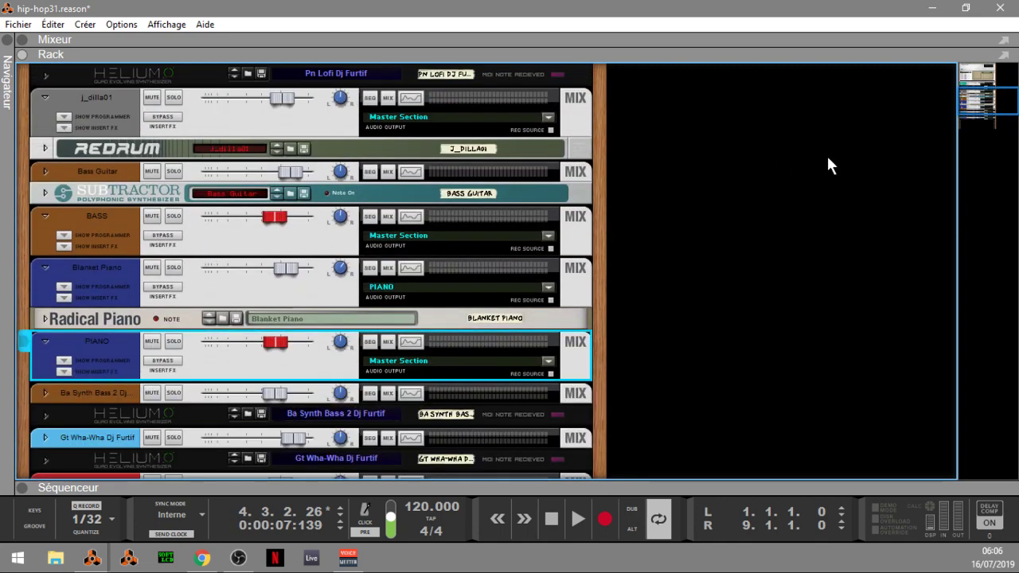
# Unfold the Pd 1 Helium synthesizer to examine it, look through the song's other instruments, and fold it again
pyautogui.moveTo(961, 102); pyautogui.dragTo(957, 95)
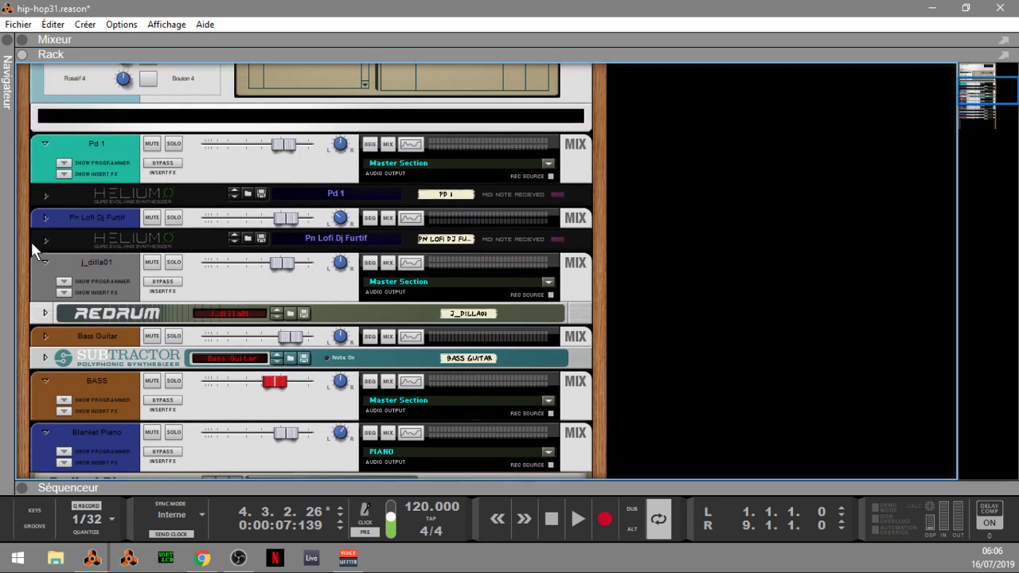
pyautogui.click(45, 193)
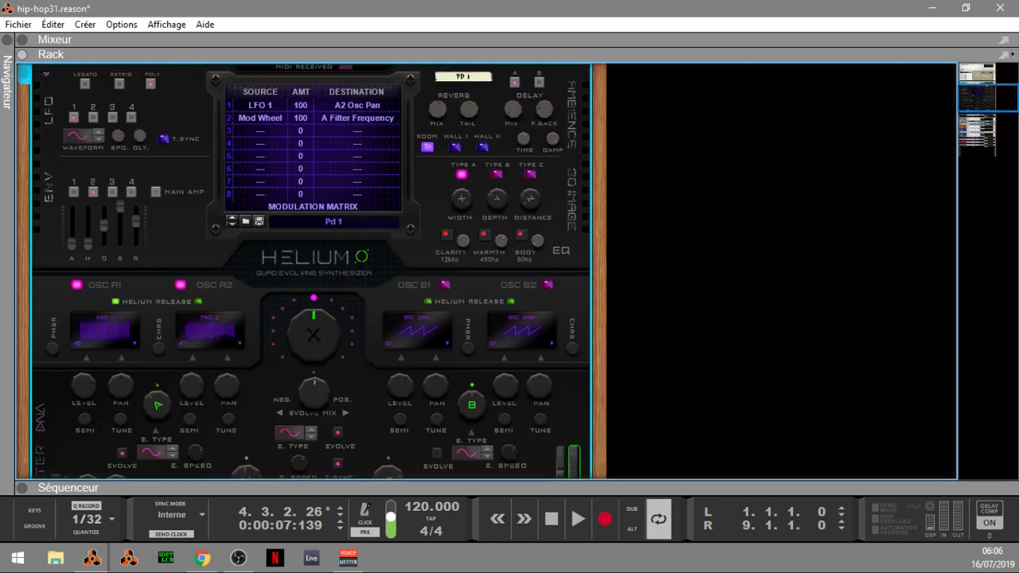
pyautogui.moveTo(973, 88); pyautogui.dragTo(967, 114)
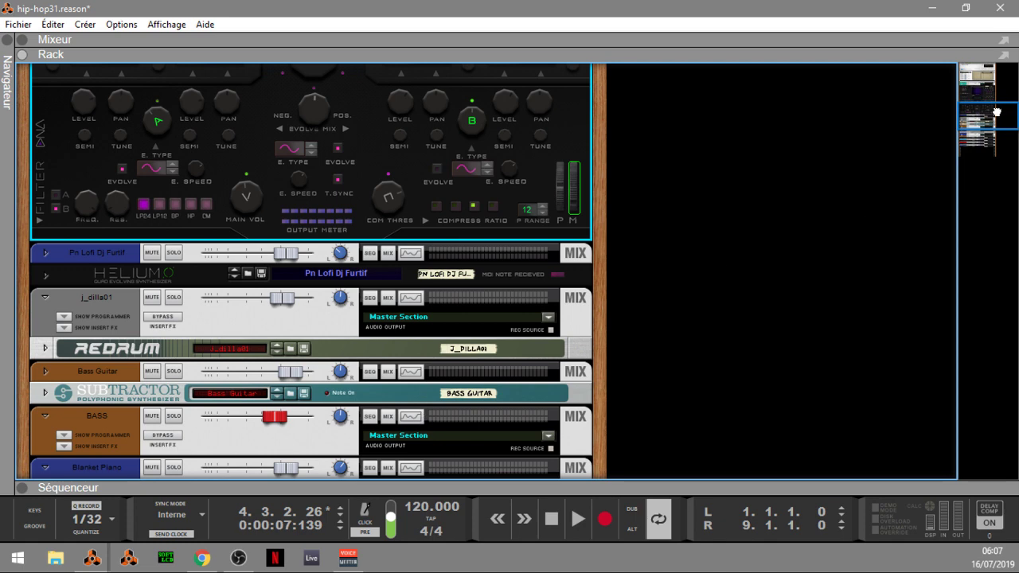
pyautogui.moveTo(996, 112); pyautogui.dragTo(1002, 137)
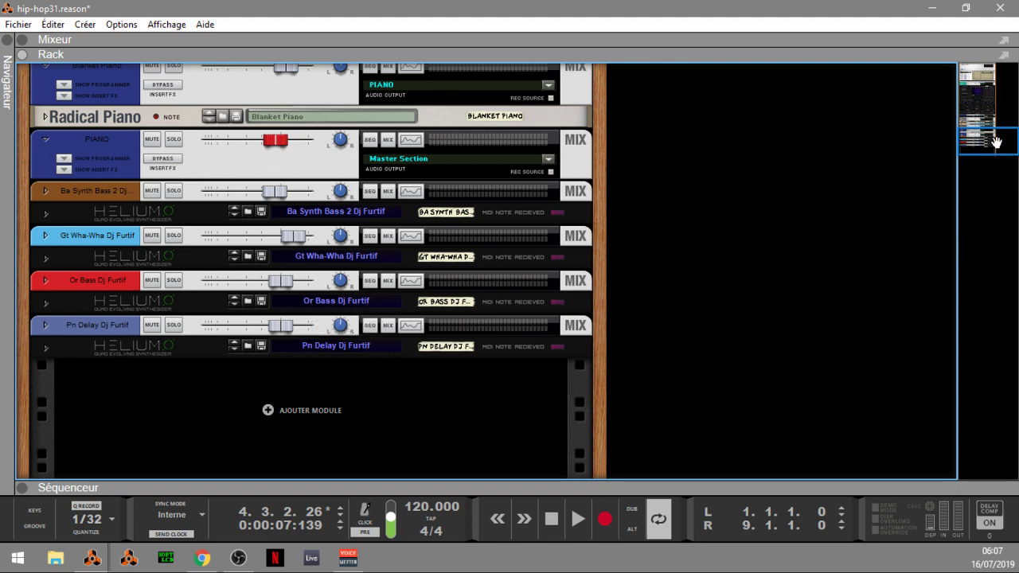
pyautogui.moveTo(996, 142); pyautogui.dragTo(932, 83)
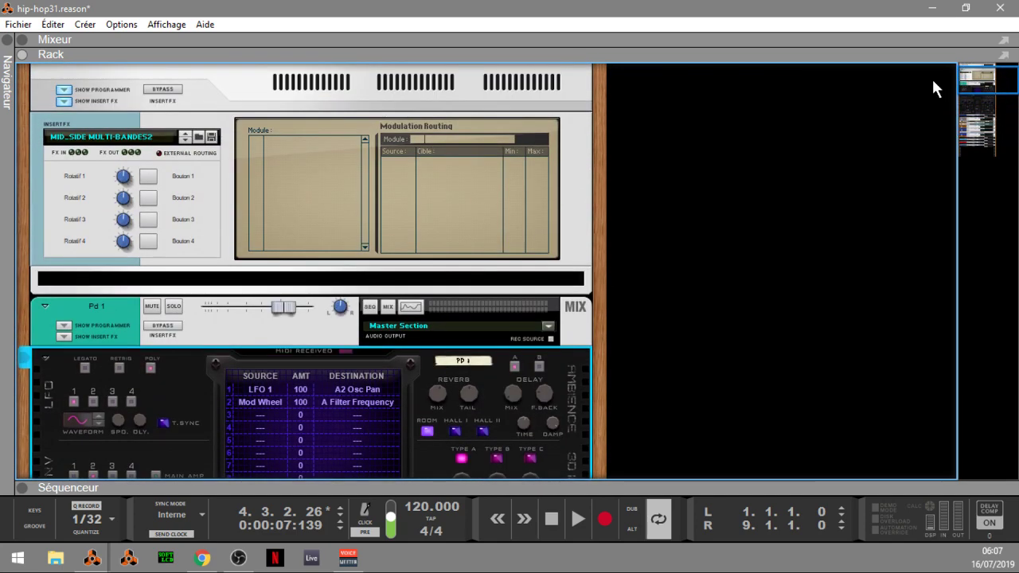
pyautogui.click(45, 356)
# Play the song from the start while viewing all its tracks in the enlarged sequencer, and return to the full rack view
pyautogui.press('KP_0')
pyautogui.press('space')
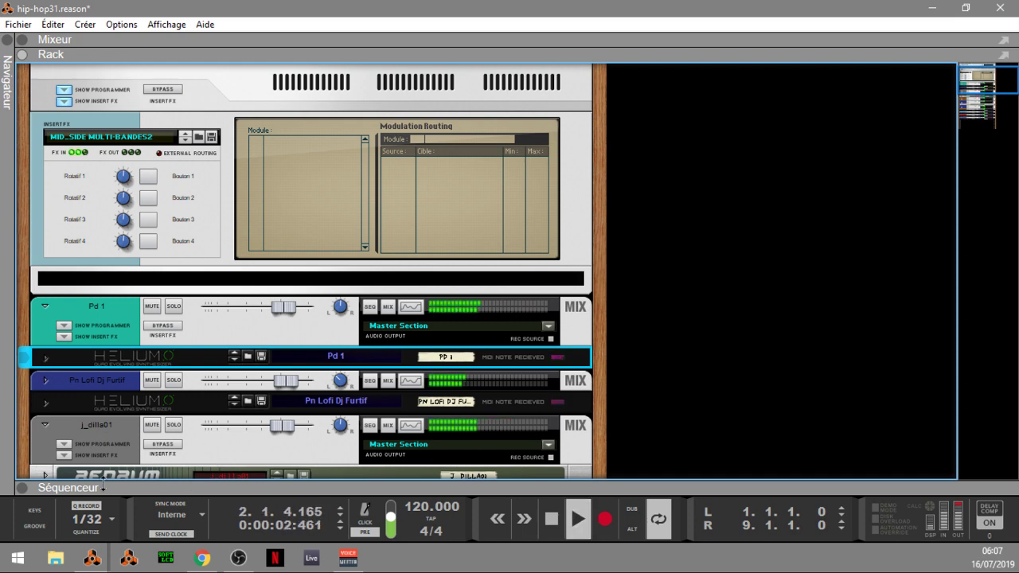
pyautogui.click(23, 487)
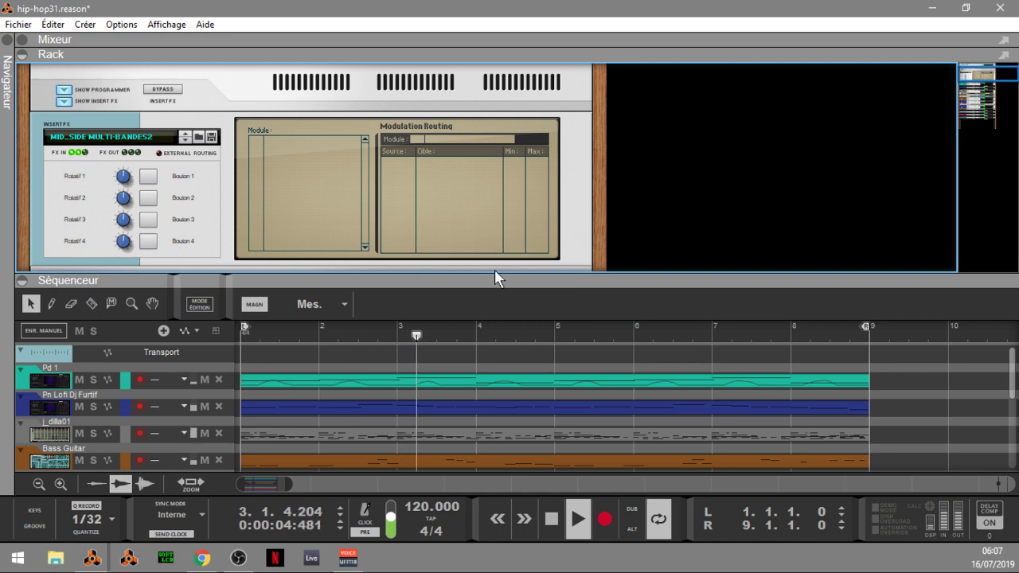
pyautogui.moveTo(495, 273); pyautogui.dragTo(512, 149)
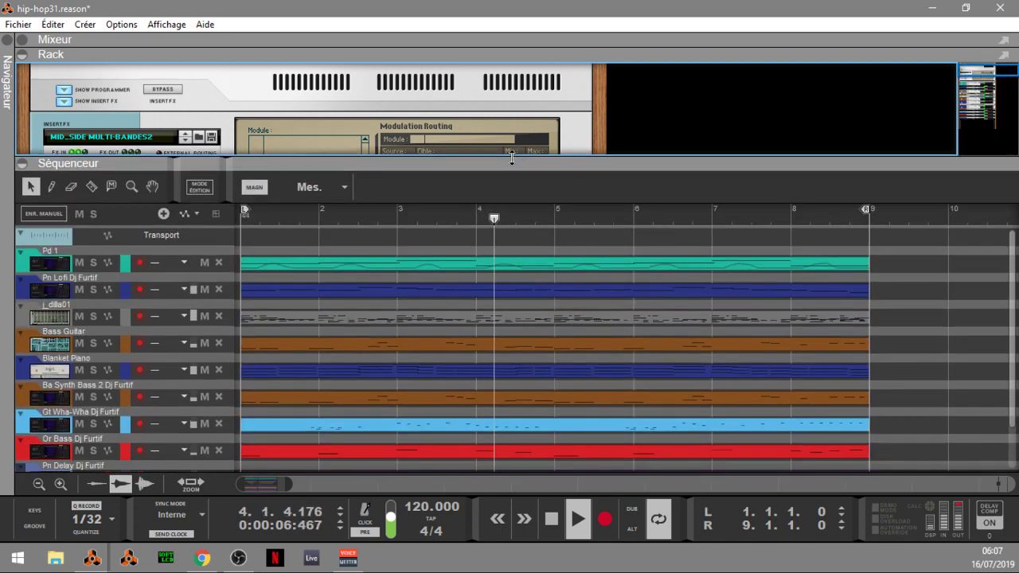
pyautogui.click(36, 481)
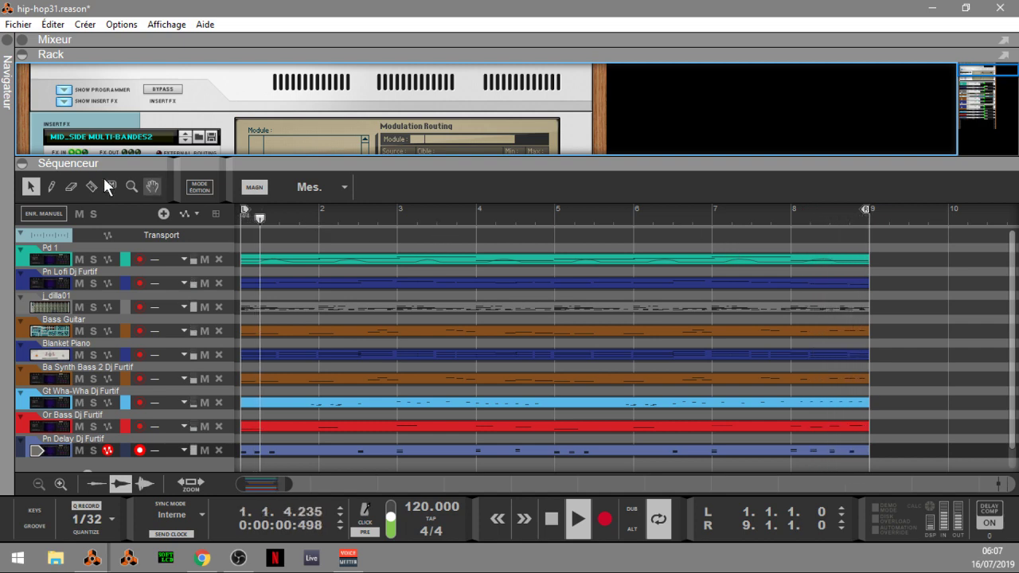
pyautogui.press('space')
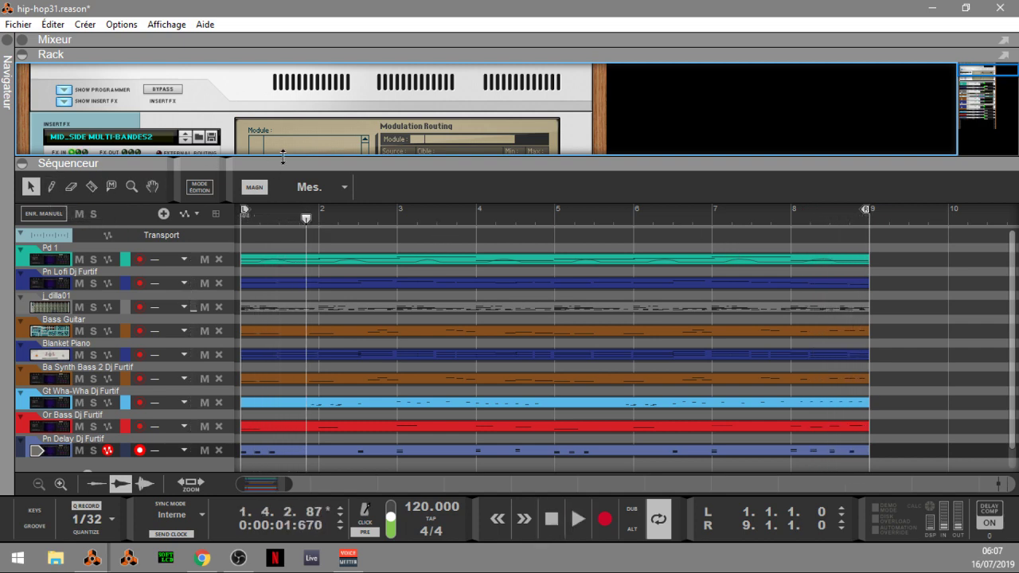
pyautogui.click(23, 164)
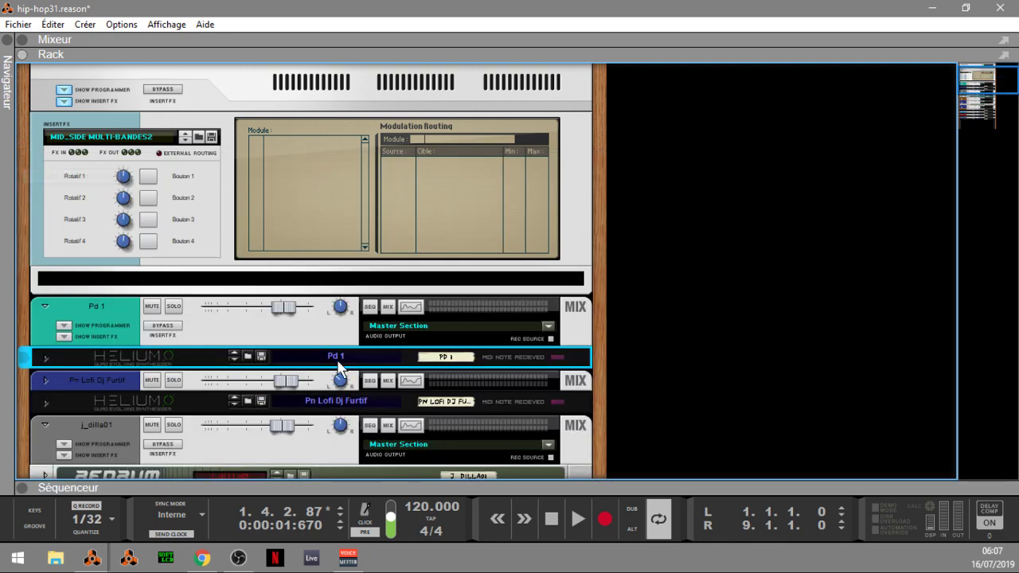
# Unfold the Pd 1 Helium synthesizer, and load the MID_SIDE MULTI-BANDES2 patch into the Master Section's insert effects, closing the browser once loaded
pyautogui.click(45, 359)
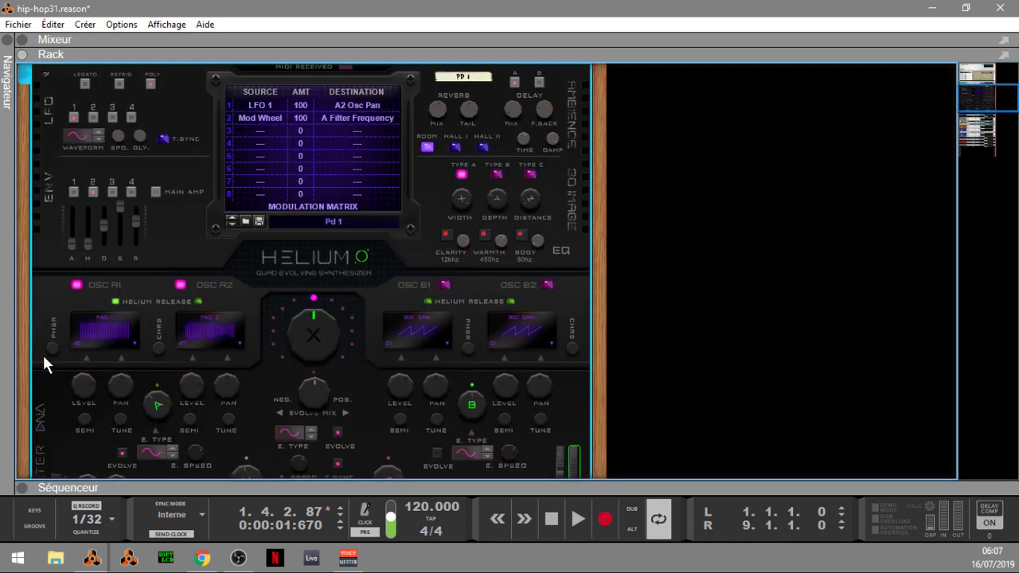
pyautogui.moveTo(1015, 131); pyautogui.dragTo(1006, 78)
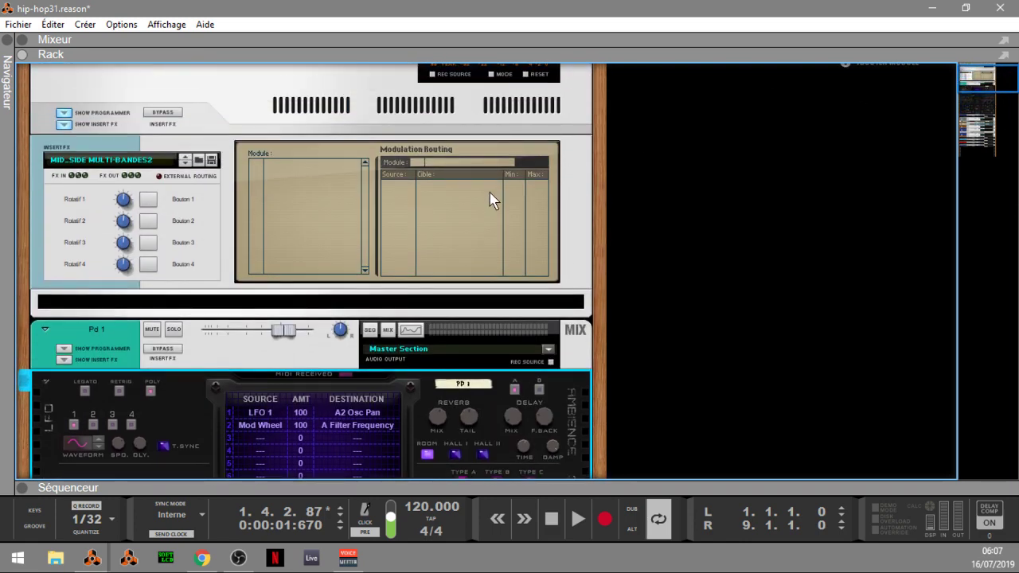
pyautogui.click(199, 161)
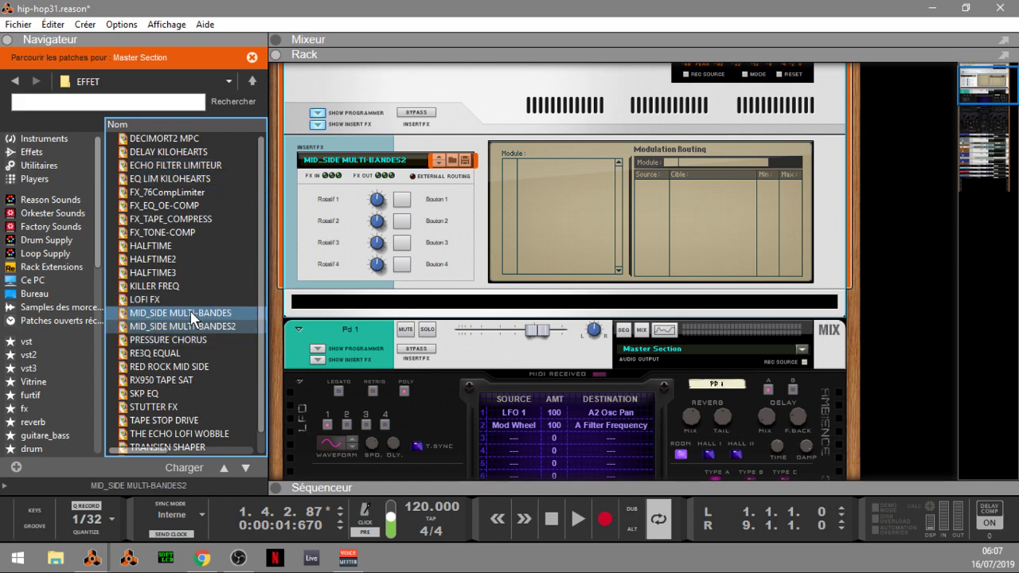
pyautogui.click(161, 327)
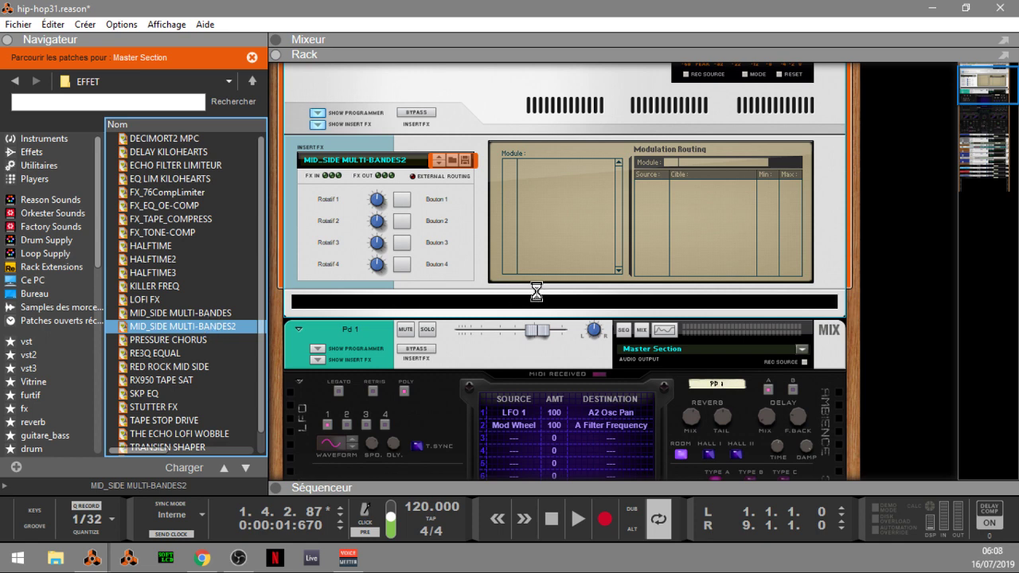
pyautogui.click(645, 281)
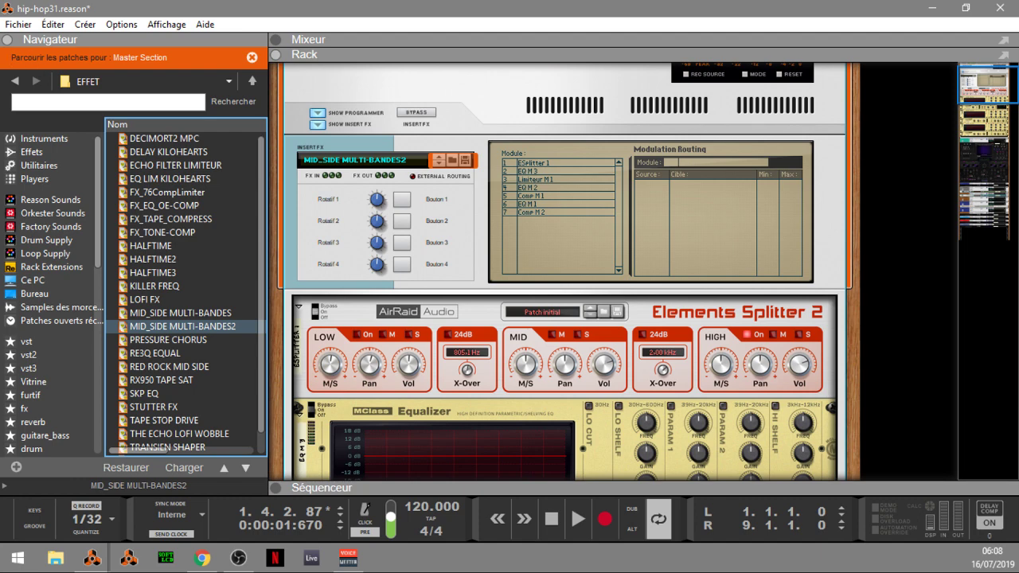
pyautogui.click(8, 41)
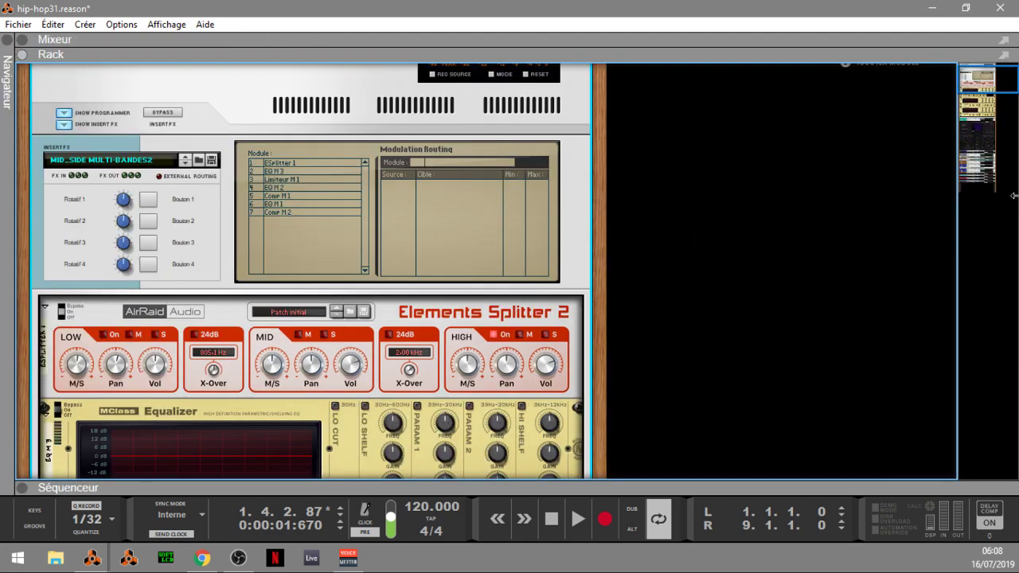
# Bypass the Master Section's insert effects and play the song from the start
pyautogui.moveTo(988, 80)
pyautogui.mouseDown()
pyautogui.moveTo(1007, 105)
pyautogui.moveTo(987, 71)
pyautogui.mouseUp()
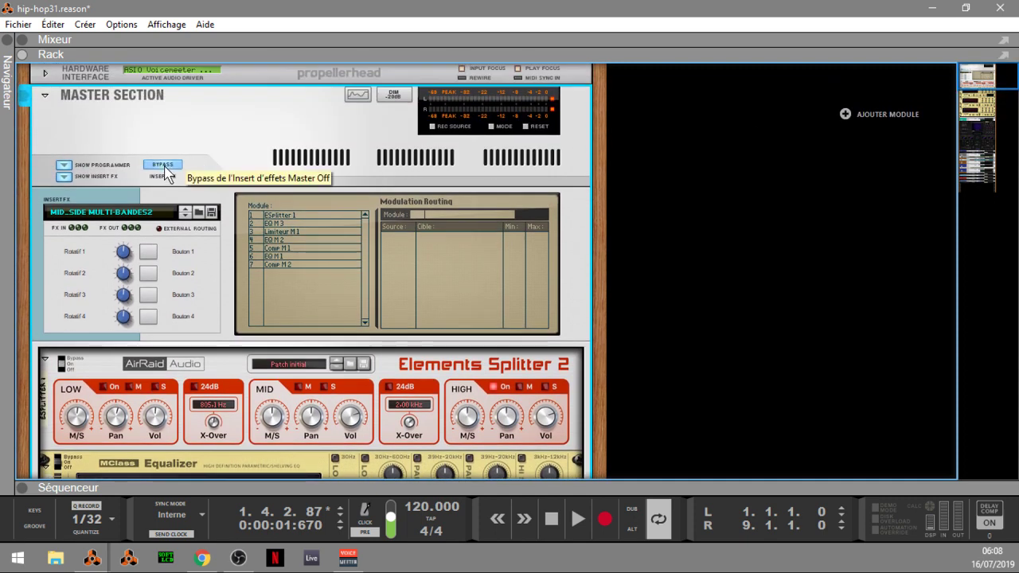
pyautogui.press('Home')
pyautogui.press('space')
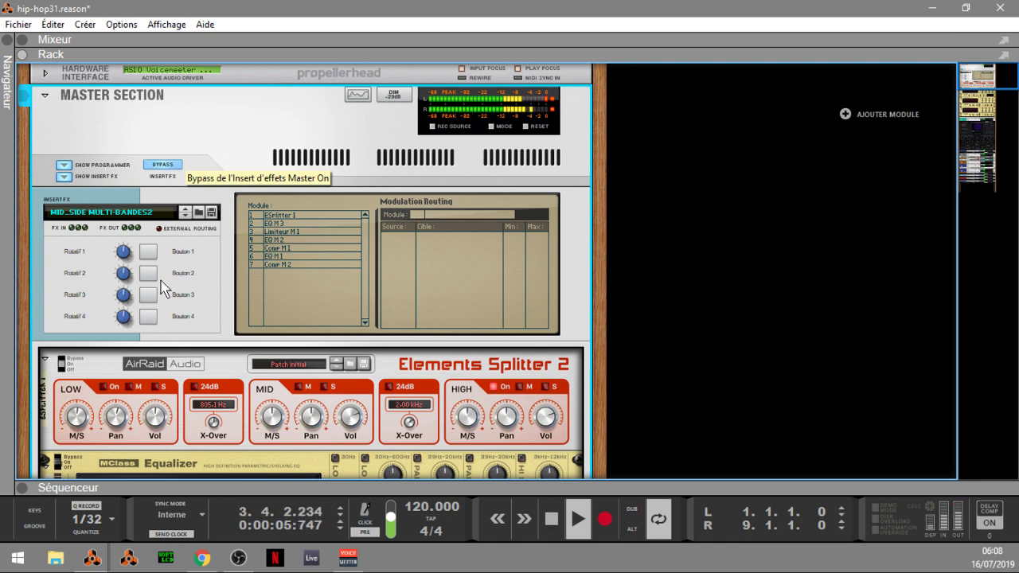
# Reset the Elements Splitter 2 module in the master inserts to its initial settings
pyautogui.rightClick(195, 423)
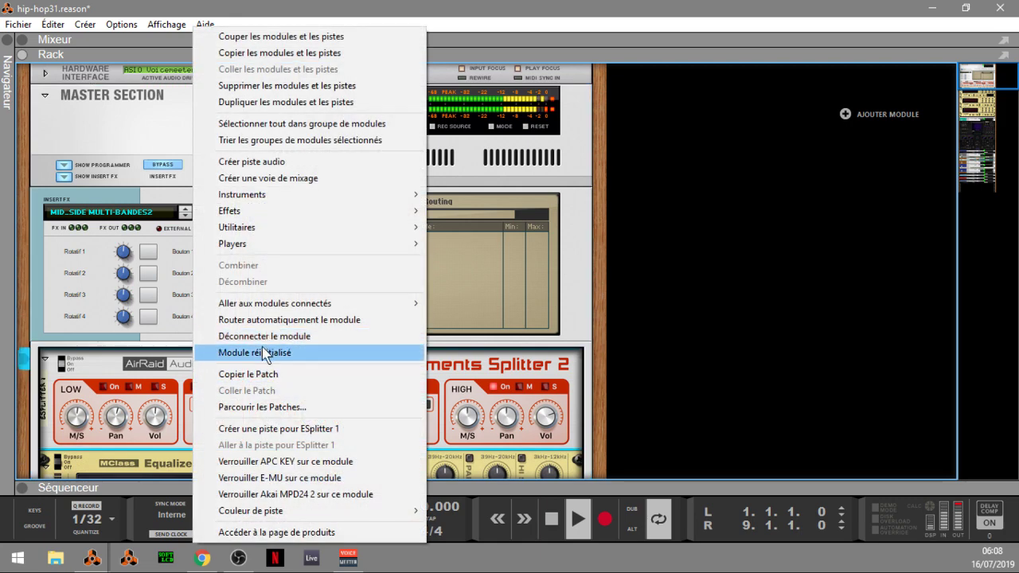
pyautogui.click(263, 352)
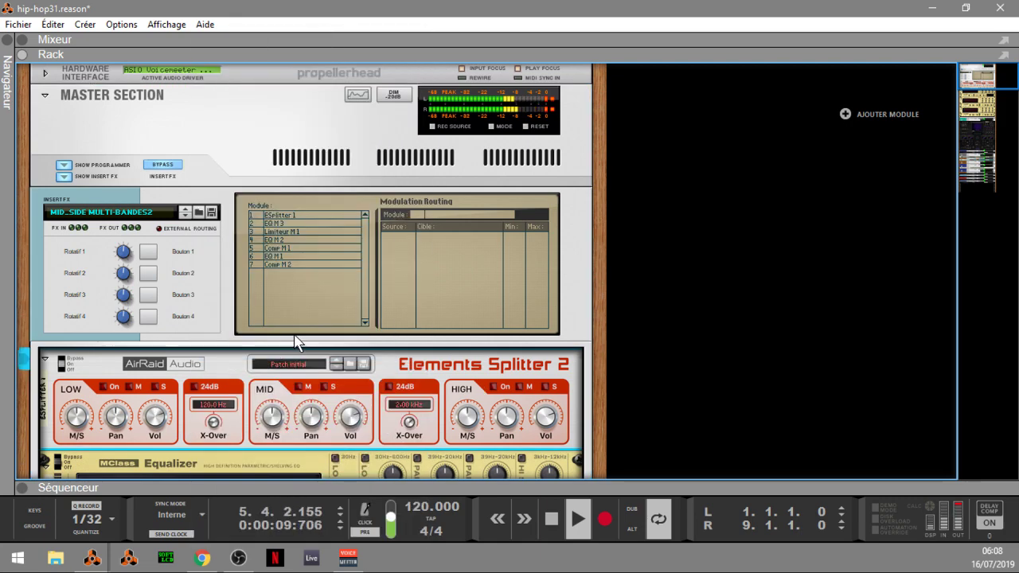
pyautogui.press('Tab')
pyautogui.press('Tab')
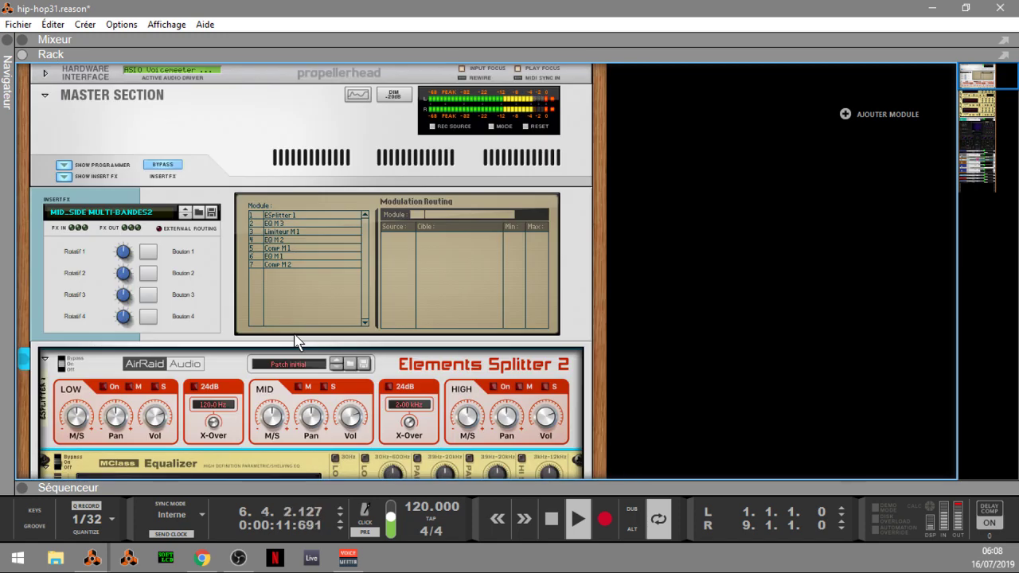
# Compare the song with the master insert effects bypassed and active, and stop playback with the effects active
pyautogui.click(165, 167)
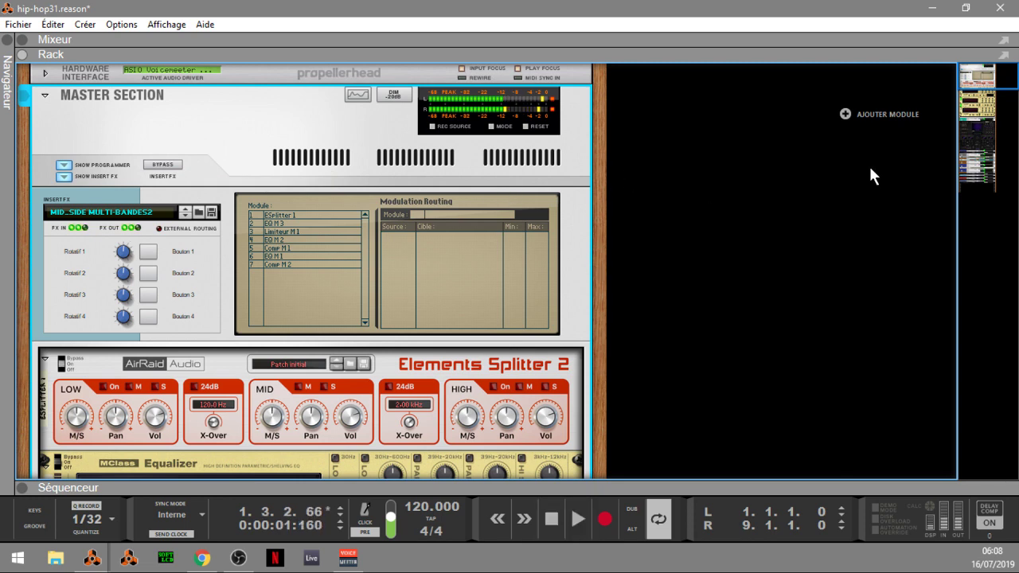
pyautogui.moveTo(972, 84); pyautogui.dragTo(973, 84)
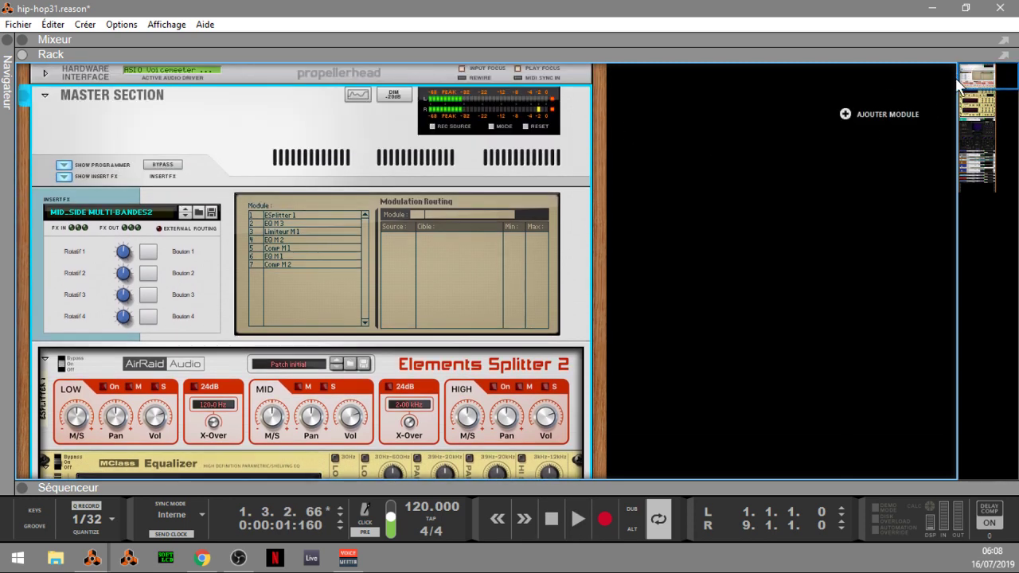
pyautogui.click(528, 127)
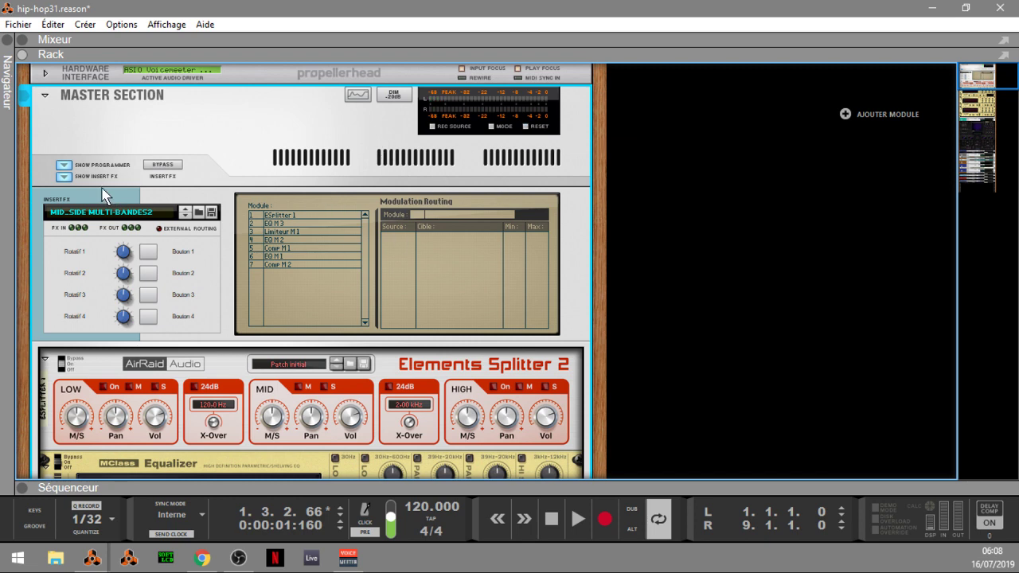
pyautogui.press('space')
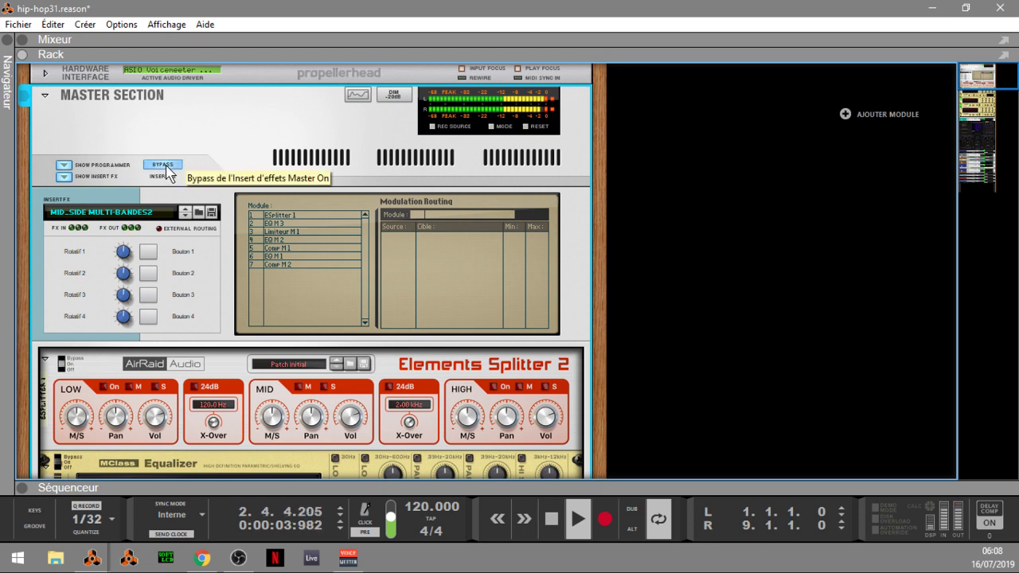
pyautogui.click(168, 165)
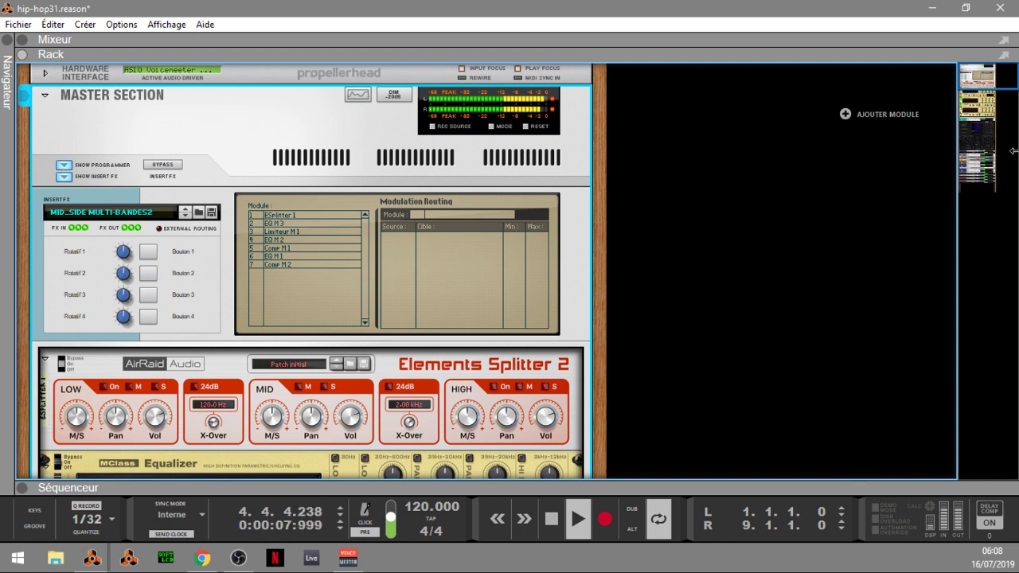
pyautogui.press('space')
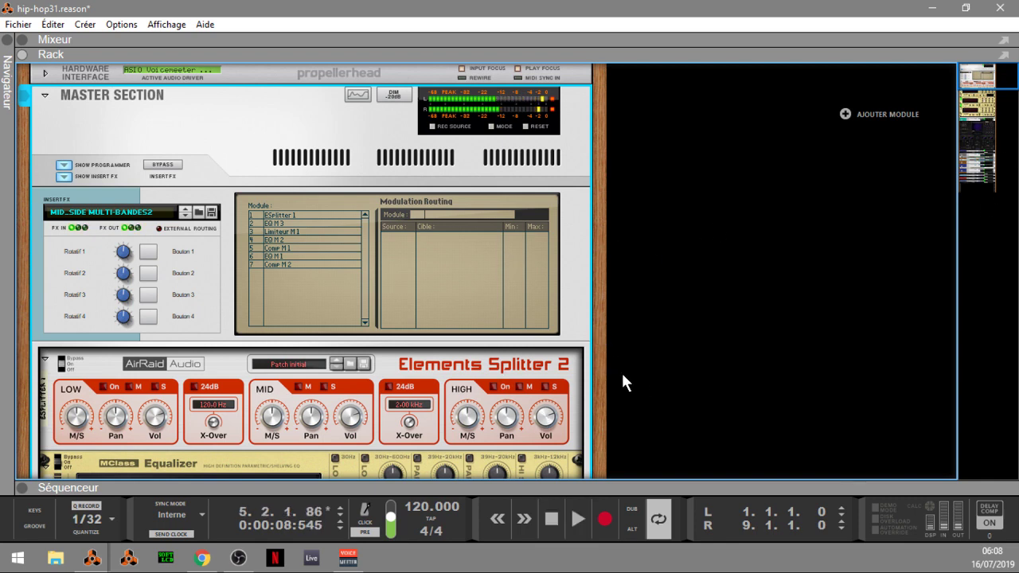
# Solo the Elements Splitter's high band and set its mid/side amount to 200% while the song plays
pyautogui.click(546, 389)
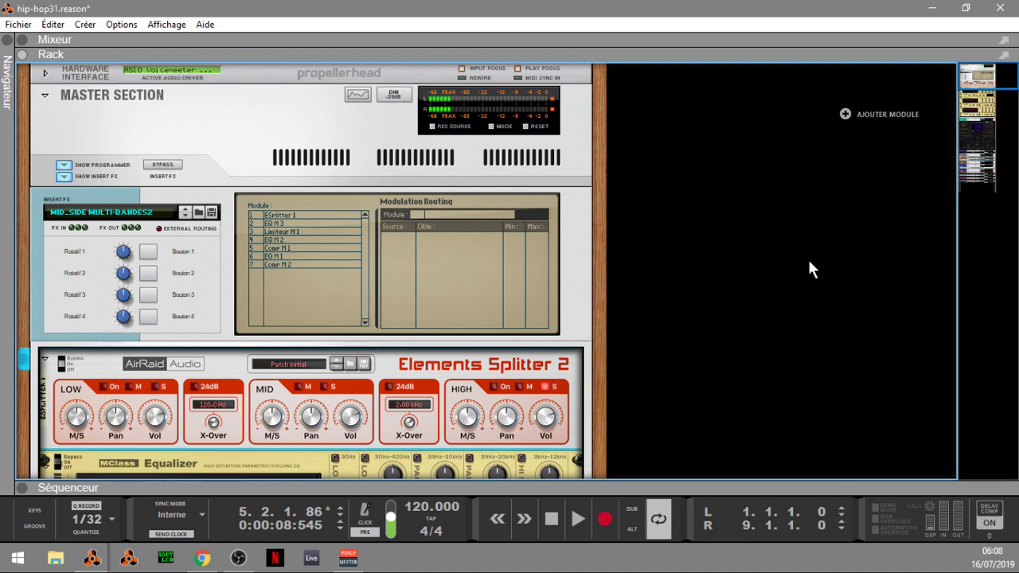
pyautogui.moveTo(985, 76); pyautogui.dragTo(987, 85)
pyautogui.press('space')
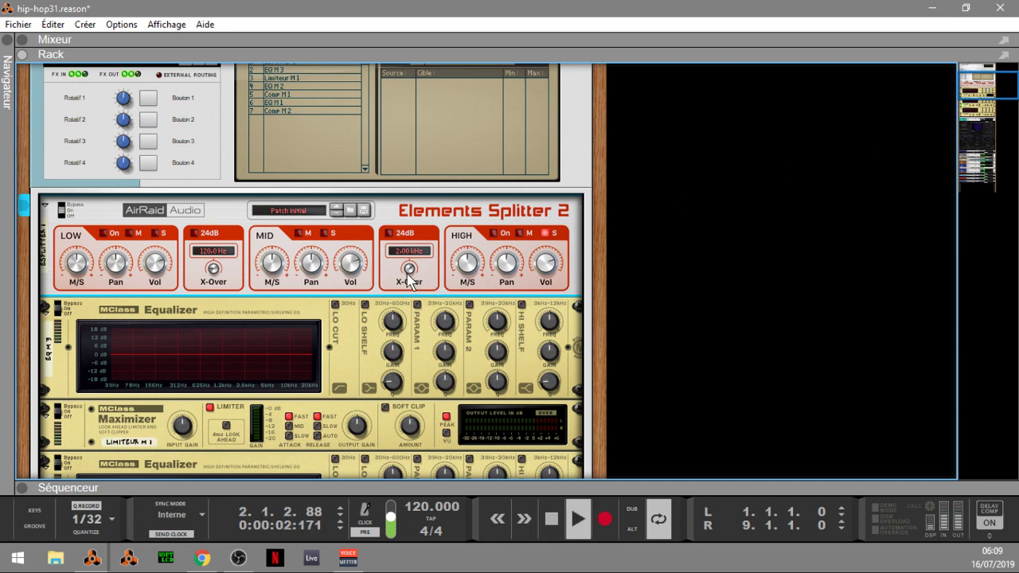
pyautogui.moveTo(464, 267); pyautogui.dragTo(460, 240)
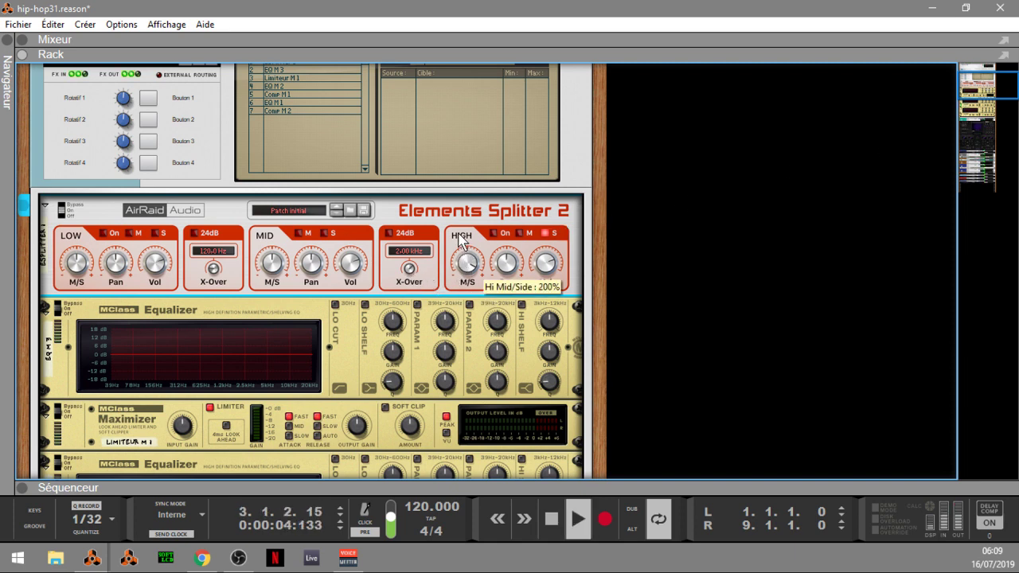
# Switch on the high and low bands of the Elements Splitter
pyautogui.moveTo(988, 95); pyautogui.dragTo(987, 80)
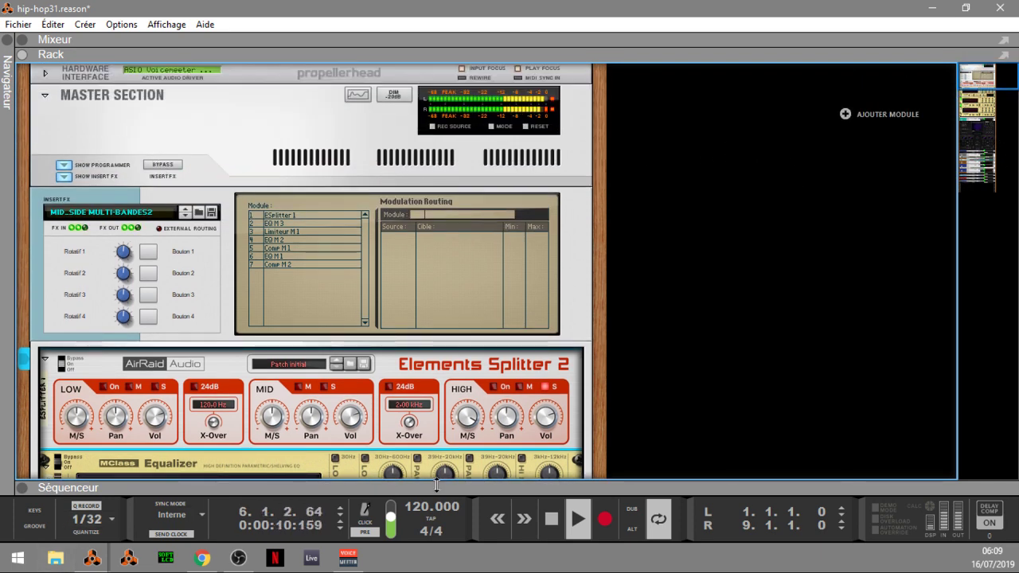
pyautogui.click(494, 386)
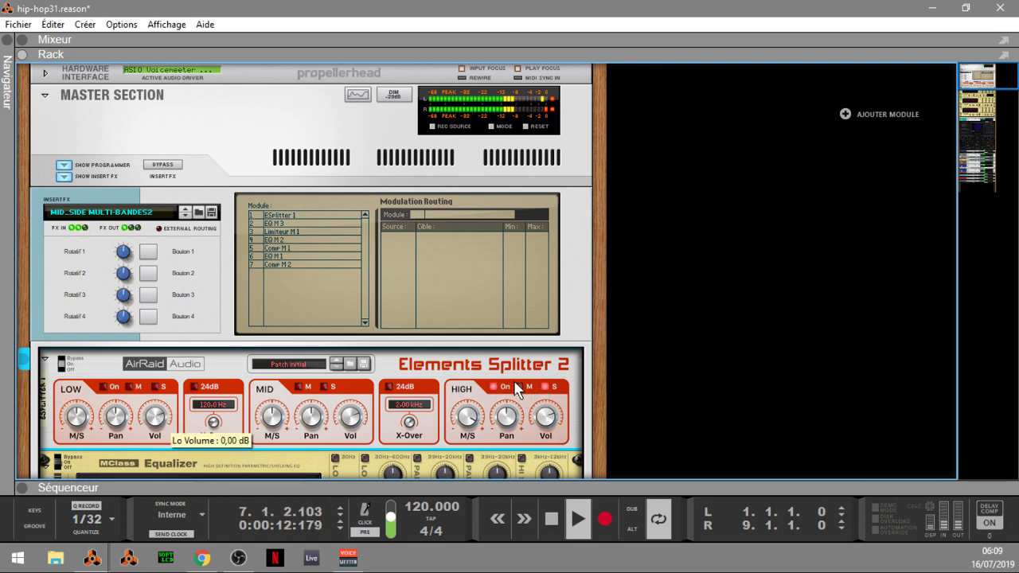
pyautogui.moveTo(968, 83); pyautogui.dragTo(968, 97)
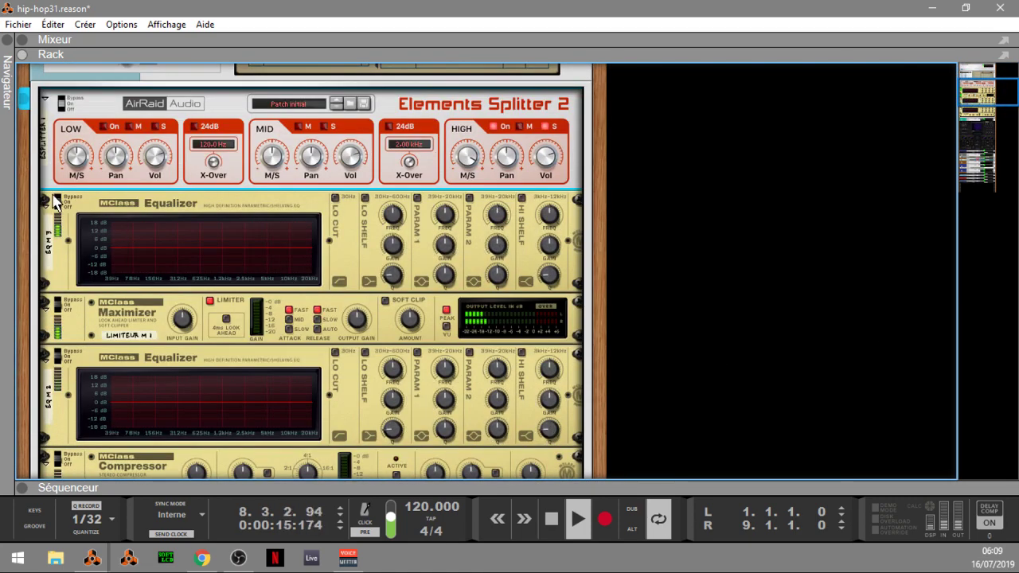
pyautogui.click(104, 126)
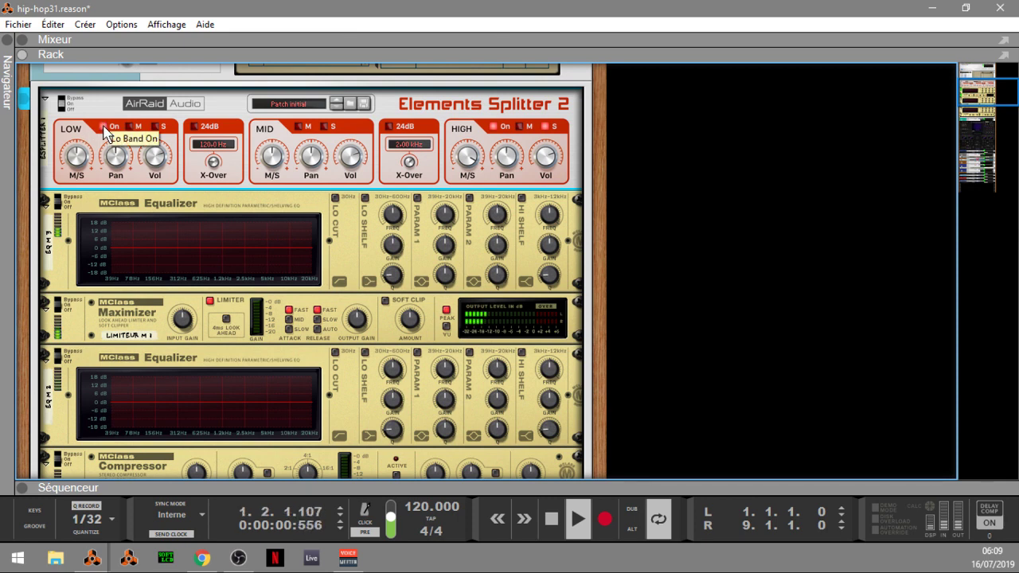
pyautogui.click(545, 127)
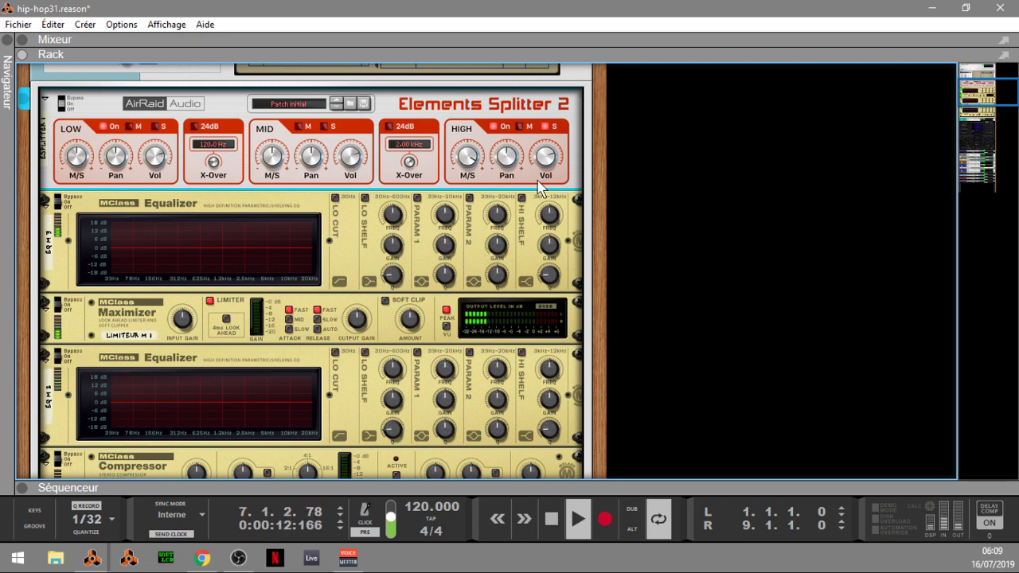
# Enable the low shelf, both parametric bands and the high shelf on equalizer EQ M 3, and boost the high shelf gain slightly
pyautogui.click(365, 198)
pyautogui.click(418, 197)
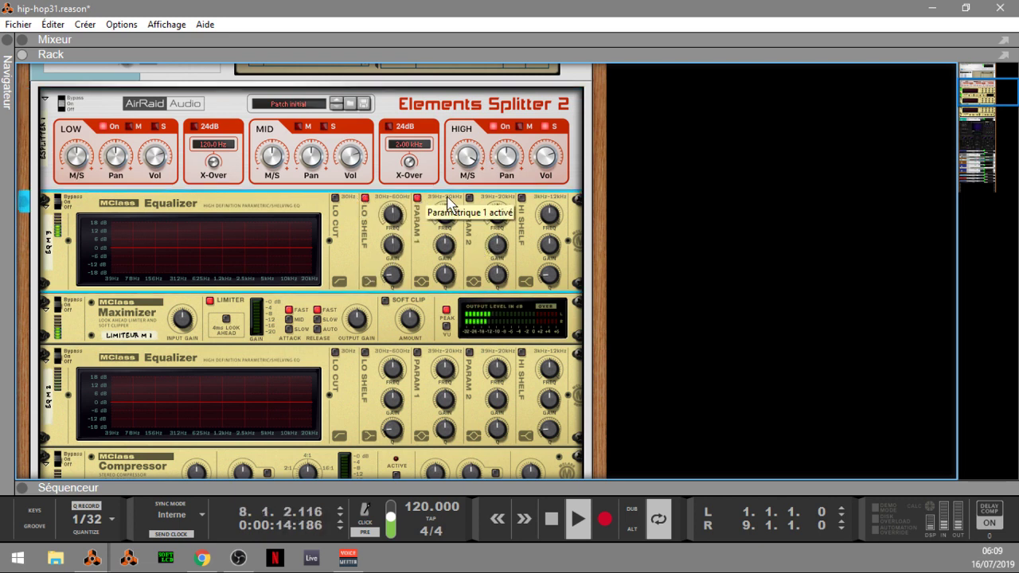
pyautogui.click(469, 197)
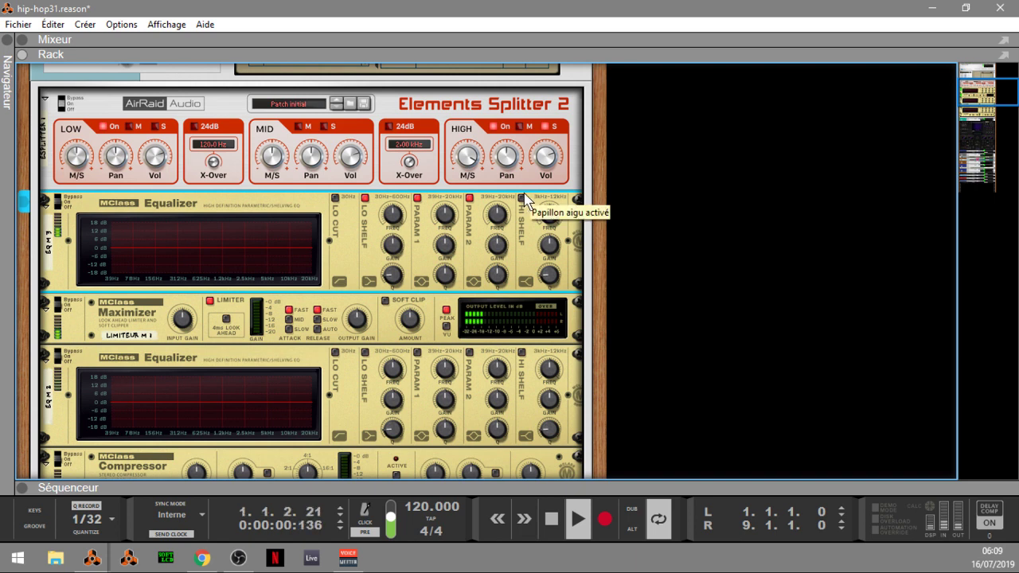
pyautogui.moveTo(548, 247); pyautogui.dragTo(548, 237)
pyautogui.click(522, 199)
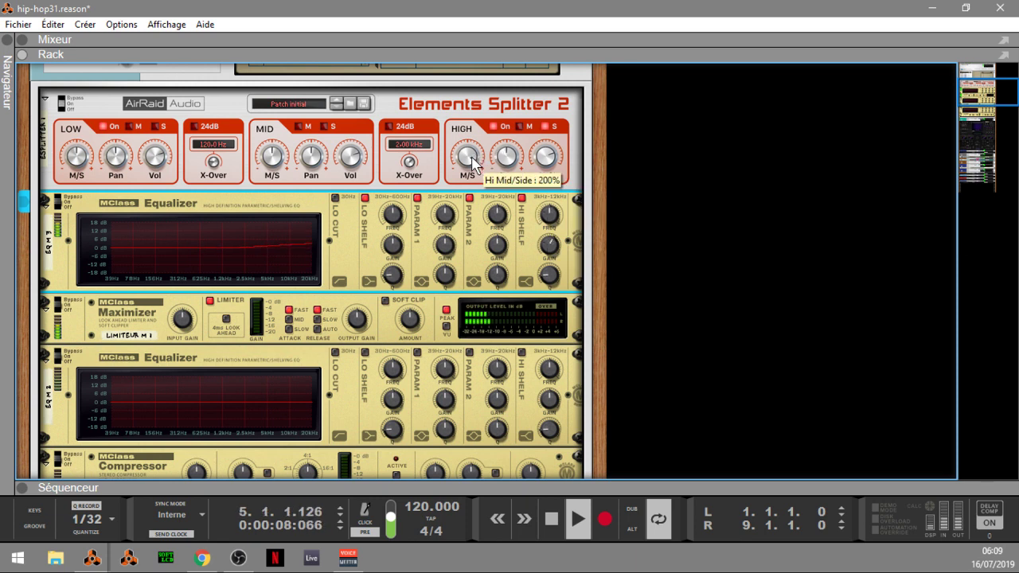
pyautogui.moveTo(478, 167); pyautogui.dragTo(480, 131)
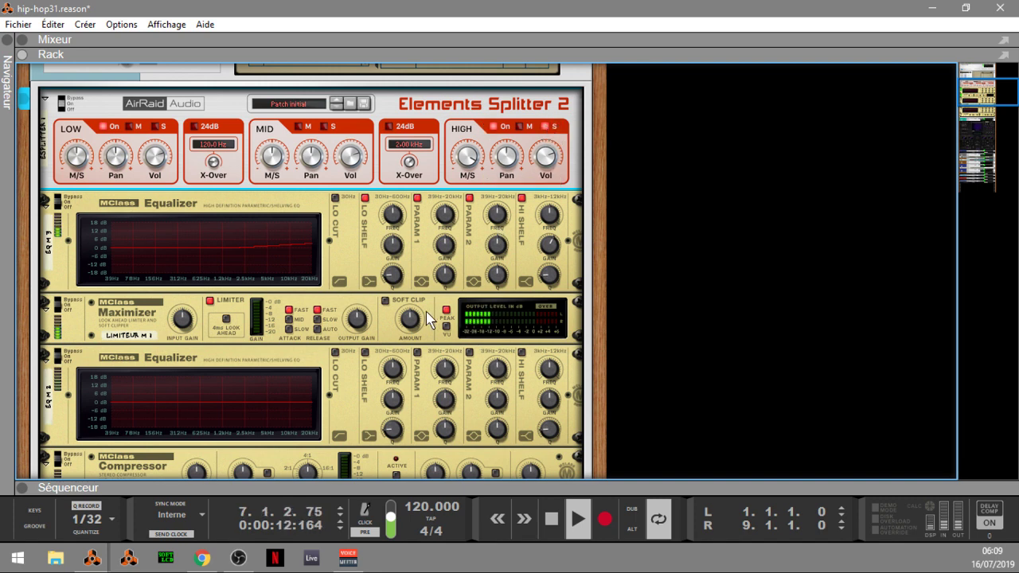
# Raise the Maximizer's input gain to about 4.5 dB, enable soft clip with an amount of 114, and set the limiter release to Auto
pyautogui.click(183, 325)
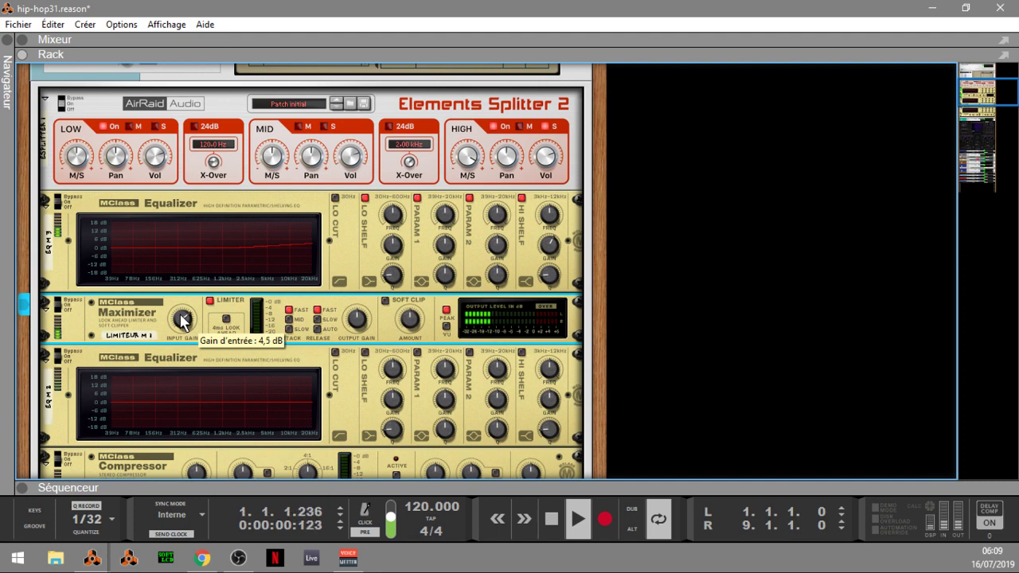
pyautogui.moveTo(184, 321); pyautogui.dragTo(184, 322)
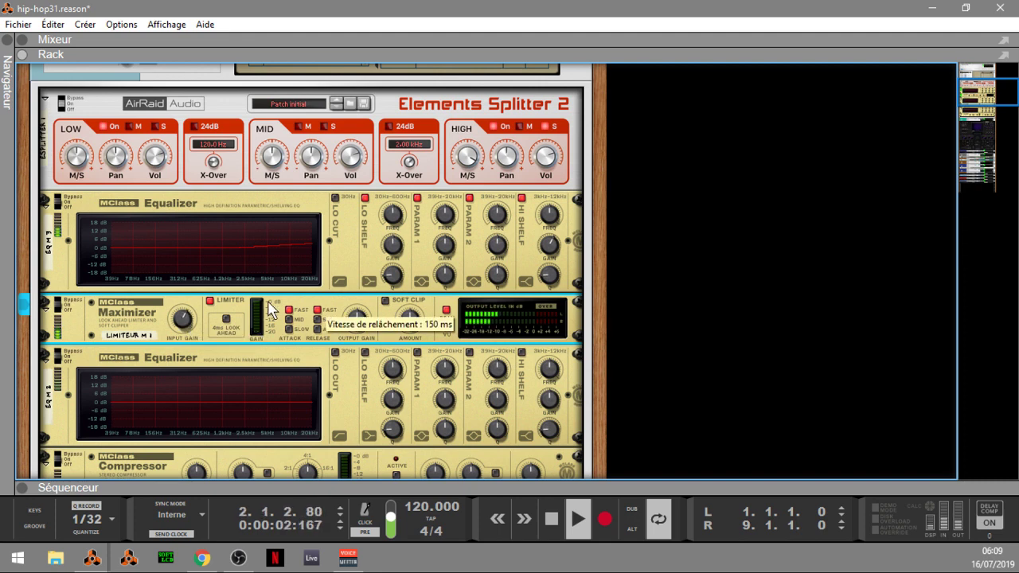
pyautogui.click(386, 301)
pyautogui.moveTo(410, 318); pyautogui.dragTo(410, 315)
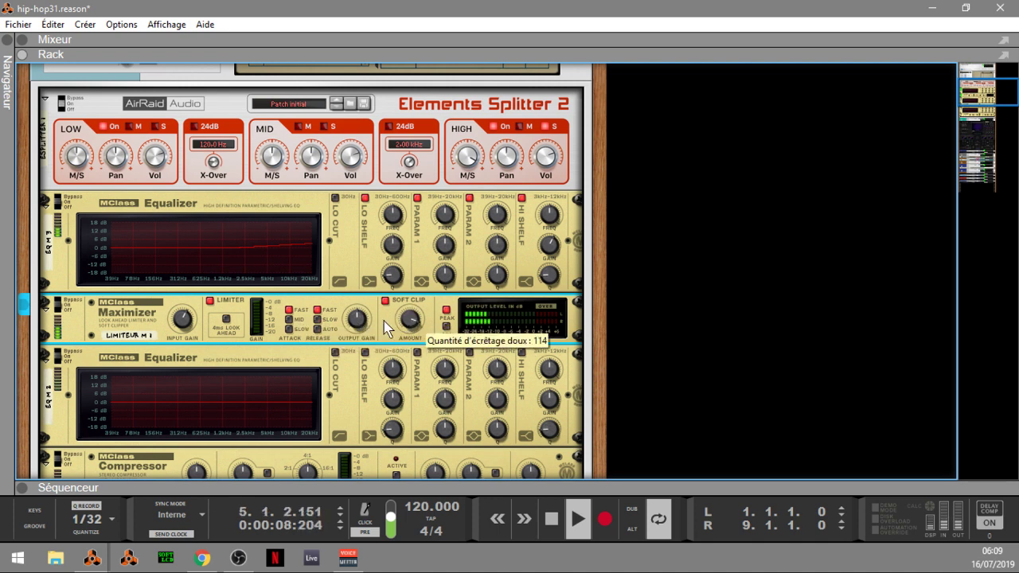
pyautogui.click(317, 328)
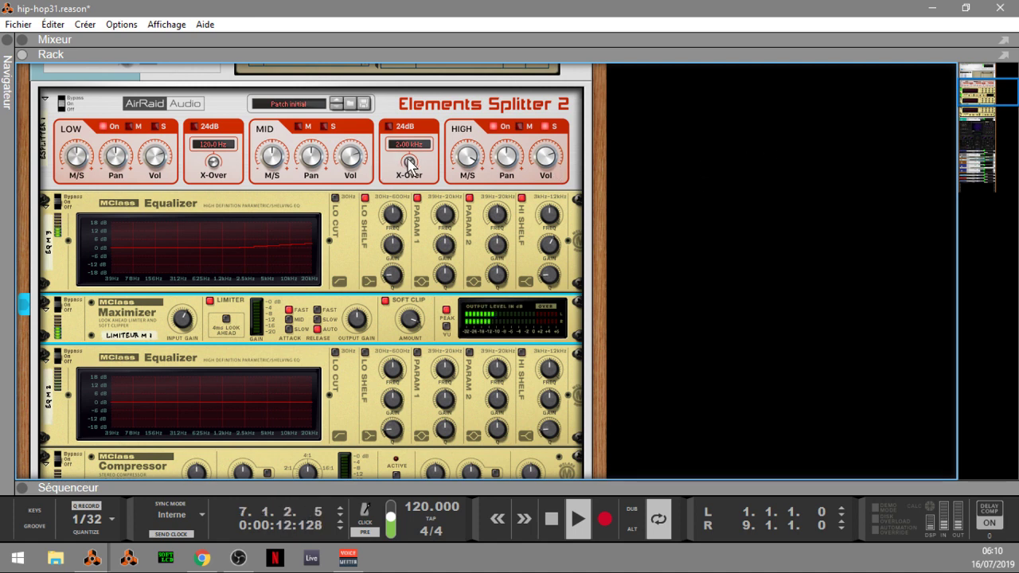
# Lower the Elements Splitter's mid/high crossover frequency to 681.7 Hz
pyautogui.moveTo(410, 163); pyautogui.dragTo(412, 172)
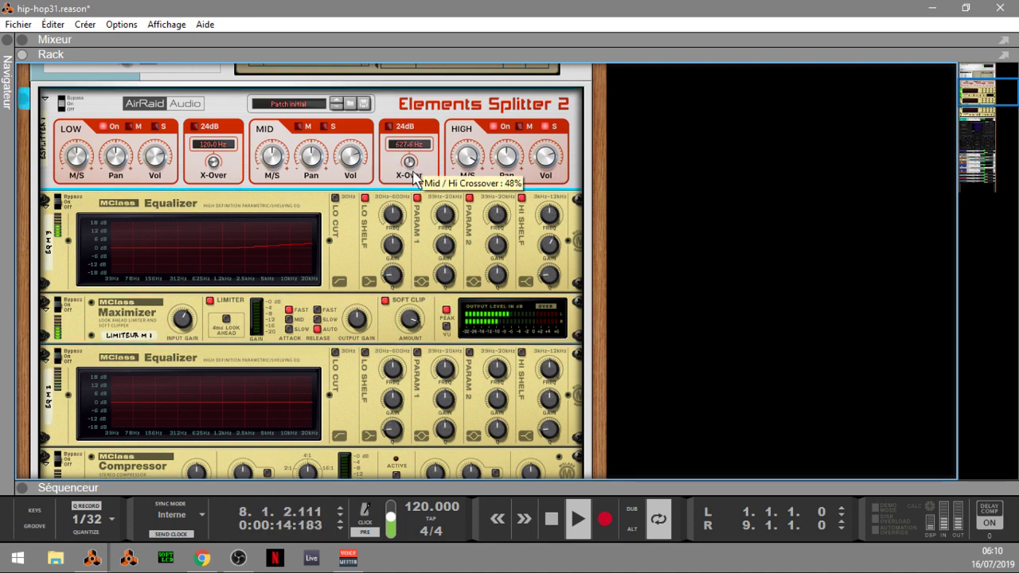
pyautogui.scroll(2, 413, 179)
pyautogui.scroll(-2, 414, 179)
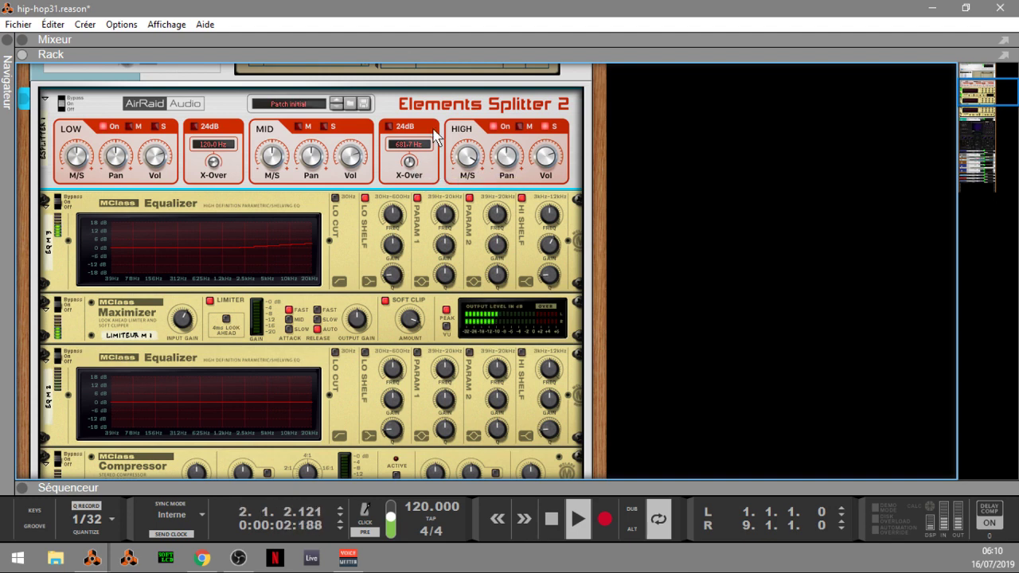
# Solo the Elements Splitter's mid band instead of the high band, and restart playback
pyautogui.click(545, 127)
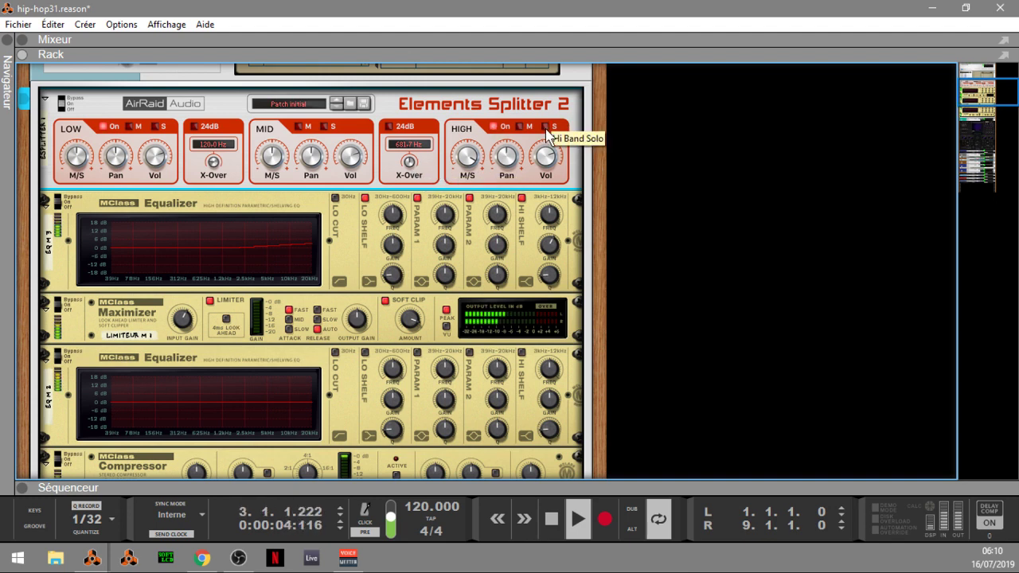
pyautogui.click(324, 127)
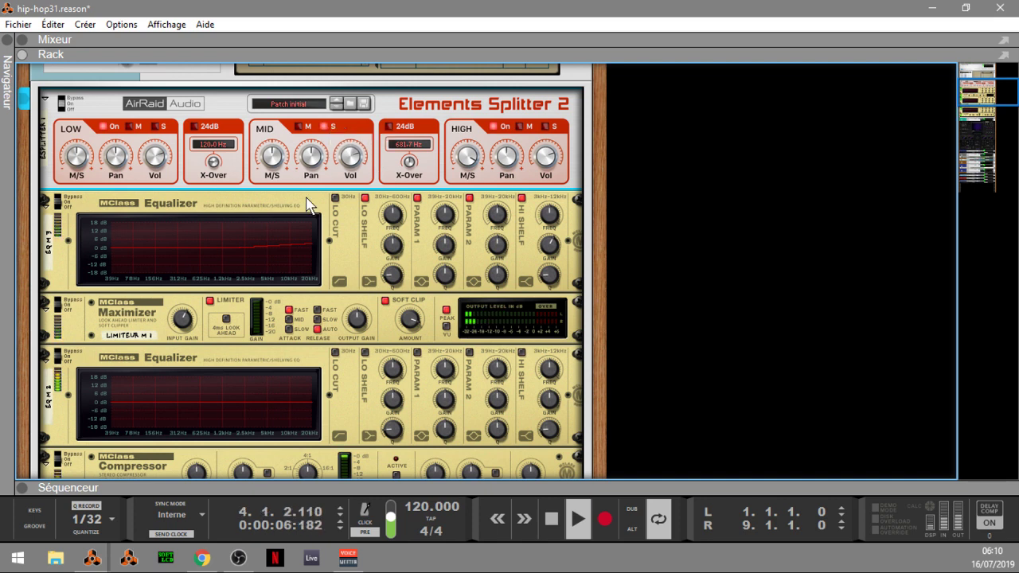
pyautogui.press('space')
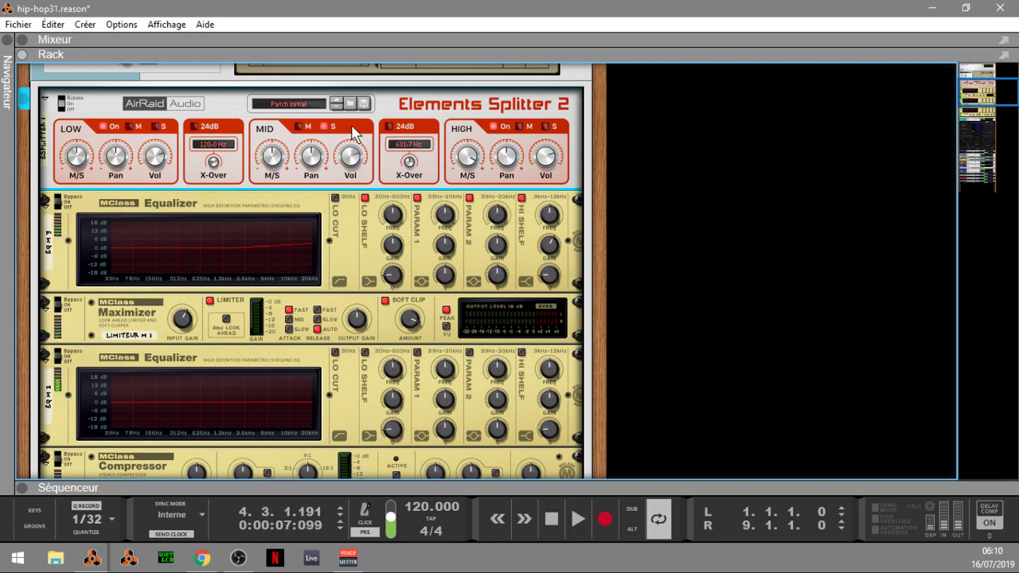
pyautogui.press('space')
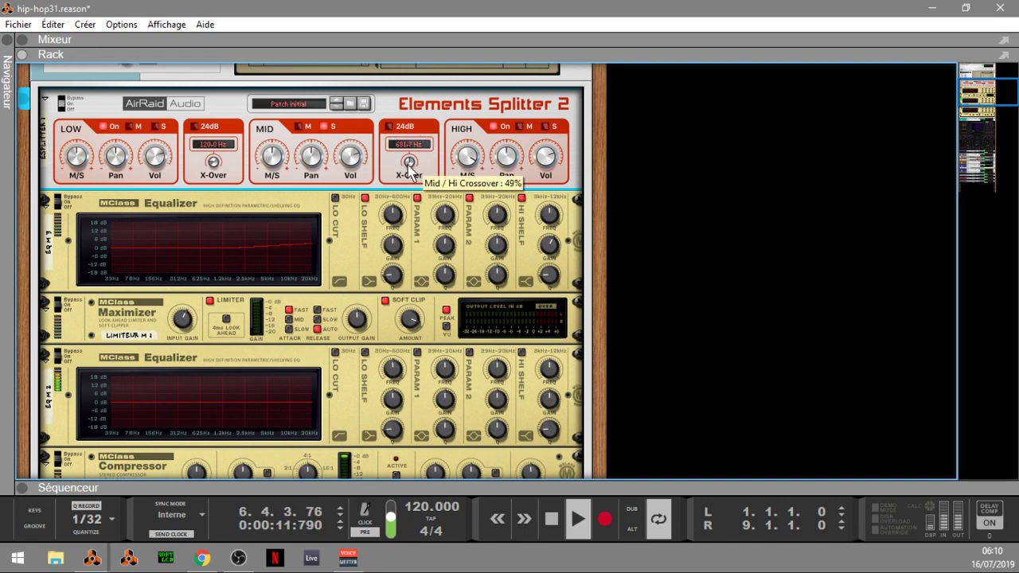
# Set the Elements Splitter's low/mid crossover to 323.8 Hz, the mid/high crossover to 2.17 kHz and the mid band's M/S to 59%
pyautogui.moveTo(407, 163); pyautogui.dragTo(398, 156)
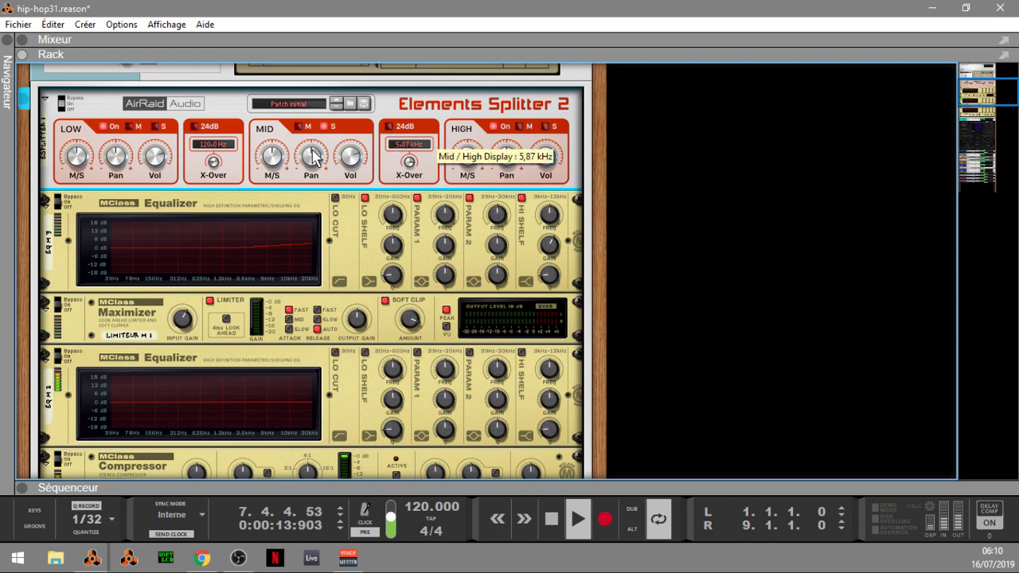
pyautogui.moveTo(212, 162)
pyautogui.mouseDown()
pyautogui.moveTo(208, 127)
pyautogui.moveTo(213, 158)
pyautogui.mouseUp()
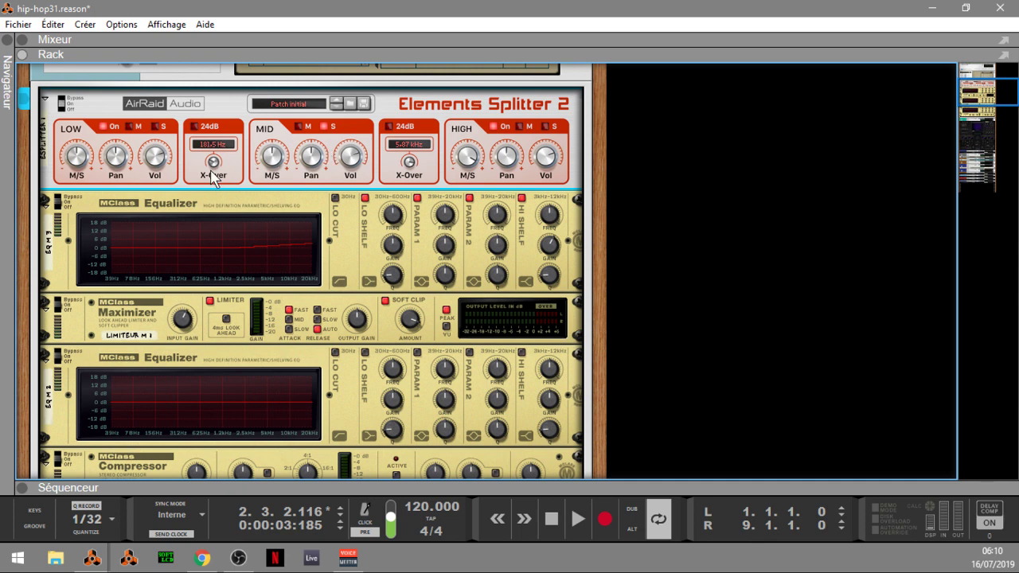
pyautogui.press('space')
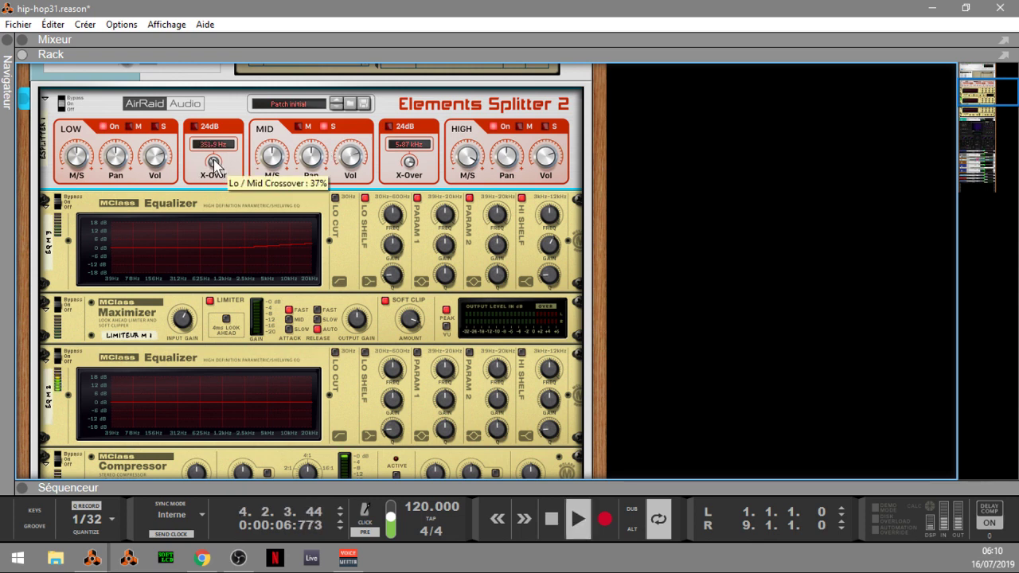
pyautogui.moveTo(409, 164); pyautogui.dragTo(411, 172)
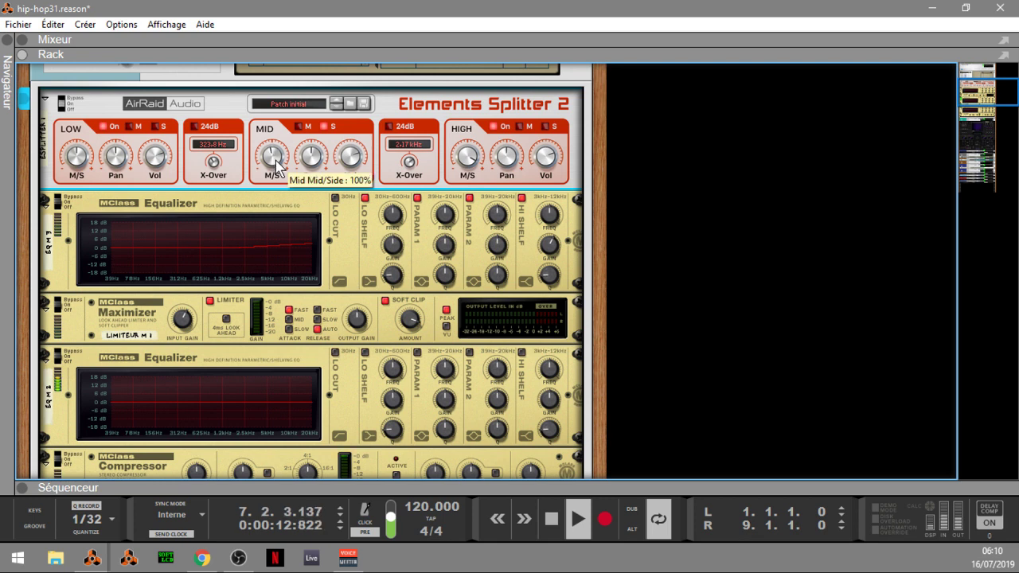
pyautogui.moveTo(276, 164); pyautogui.dragTo(279, 170)
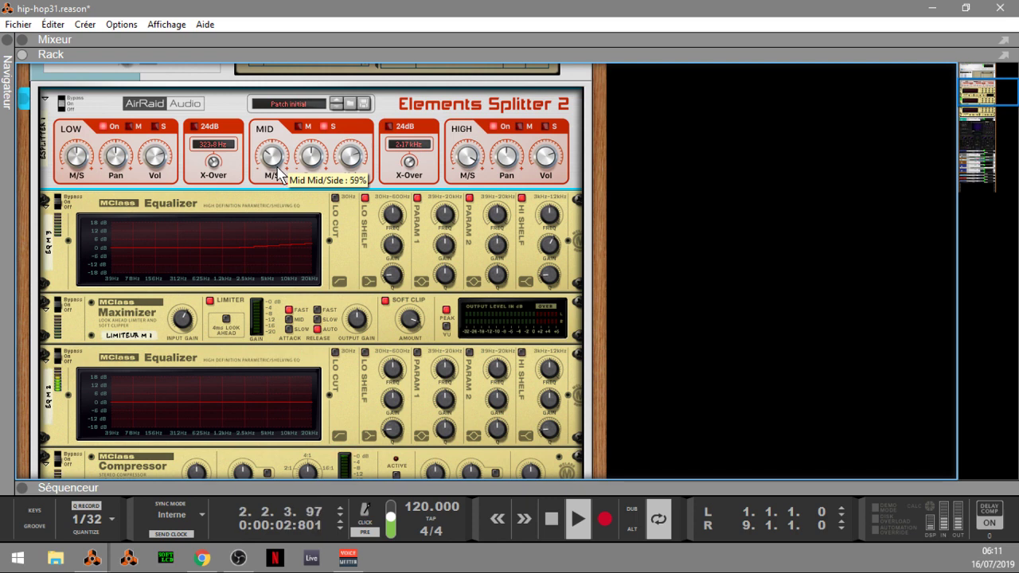
pyautogui.click(547, 126)
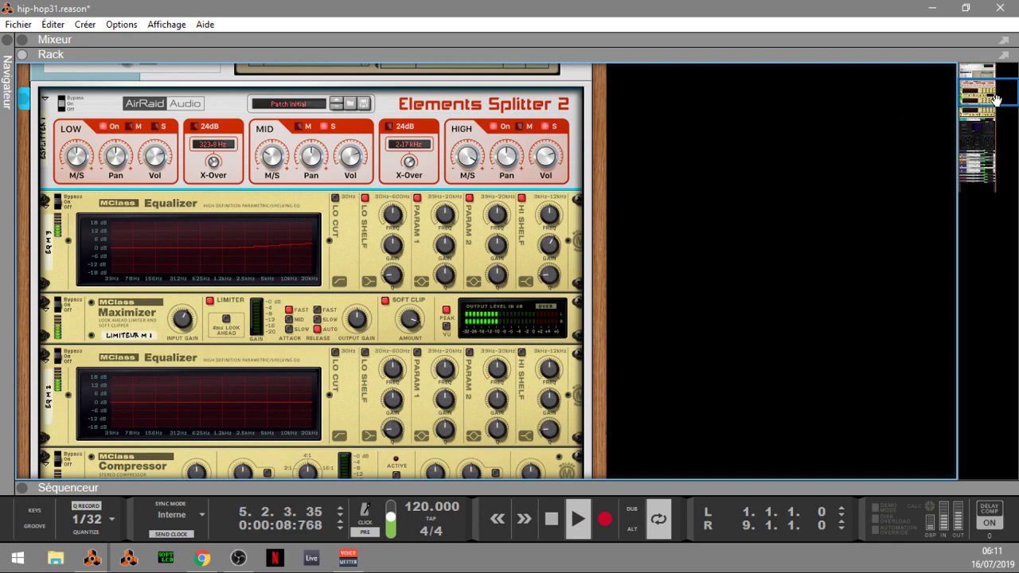
# Enable the low cut and all four bands of equalizer EQ M 2, and cut parametric 1 in the low range with a quality of 2.3
pyautogui.moveTo(996, 99); pyautogui.dragTo(996, 109)
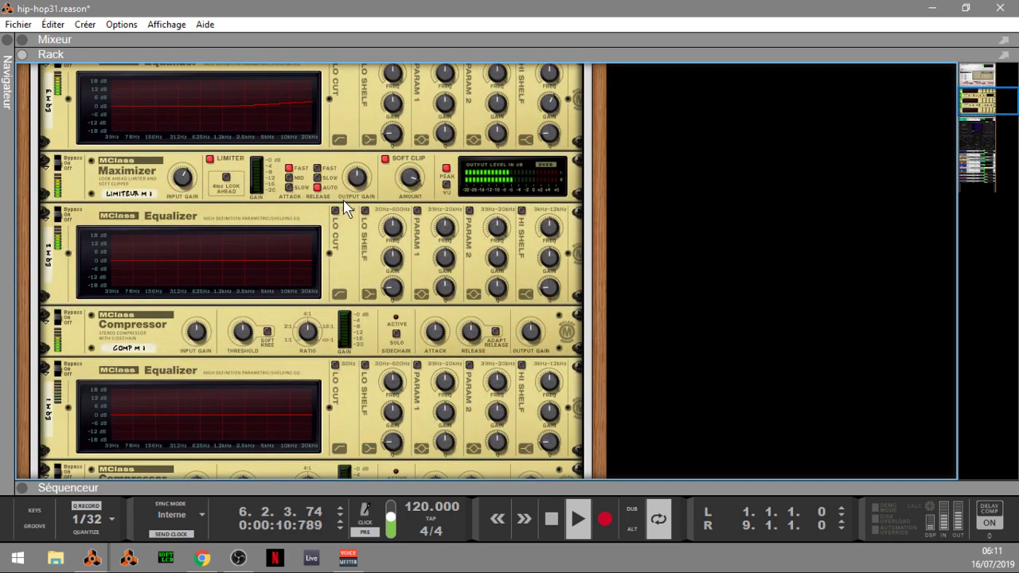
pyautogui.click(335, 210)
pyautogui.click(365, 211)
pyautogui.click(417, 211)
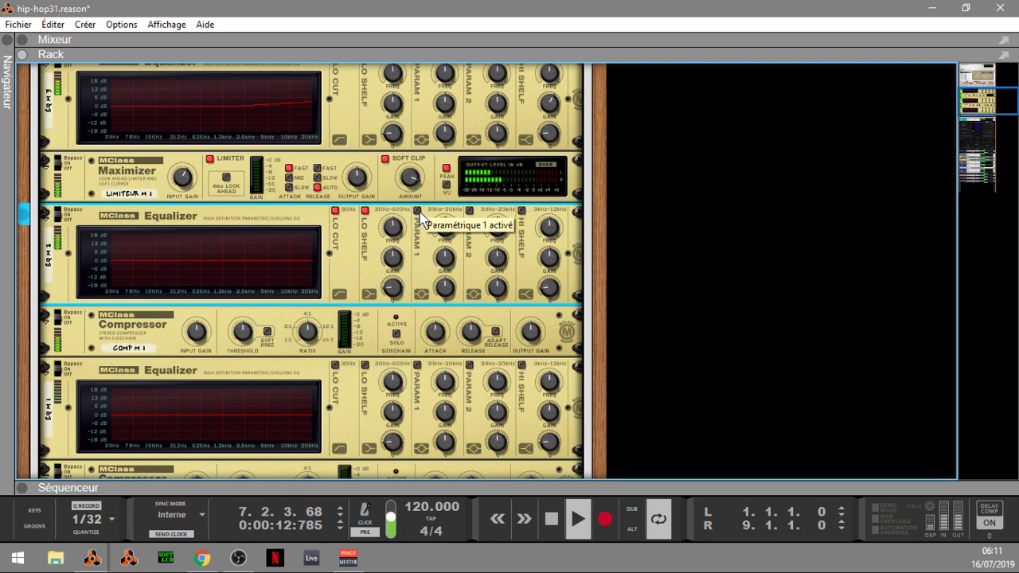
pyautogui.click(470, 210)
pyautogui.click(522, 211)
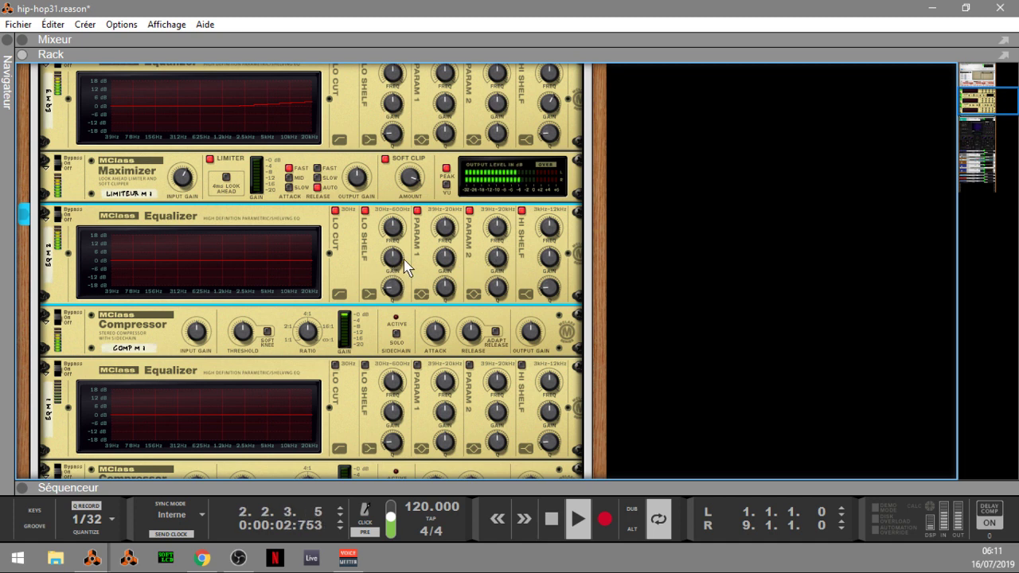
pyautogui.moveTo(440, 263); pyautogui.dragTo(441, 270)
pyautogui.moveTo(446, 231); pyautogui.dragTo(436, 302)
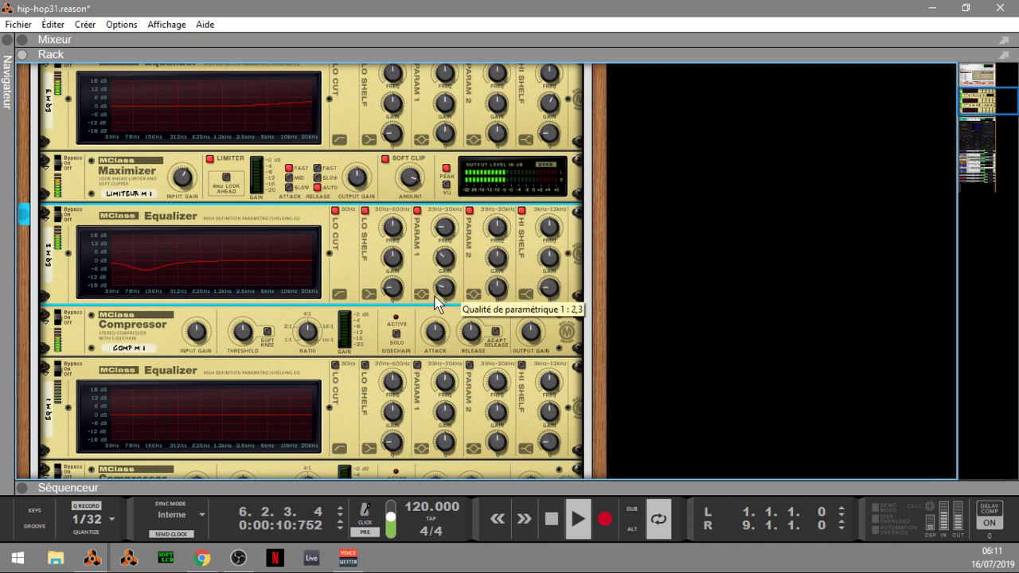
# Raise the input gain of compressor COMP M 1 to 1.9 dB, and enable its soft knee and adaptive release
pyautogui.click(195, 337)
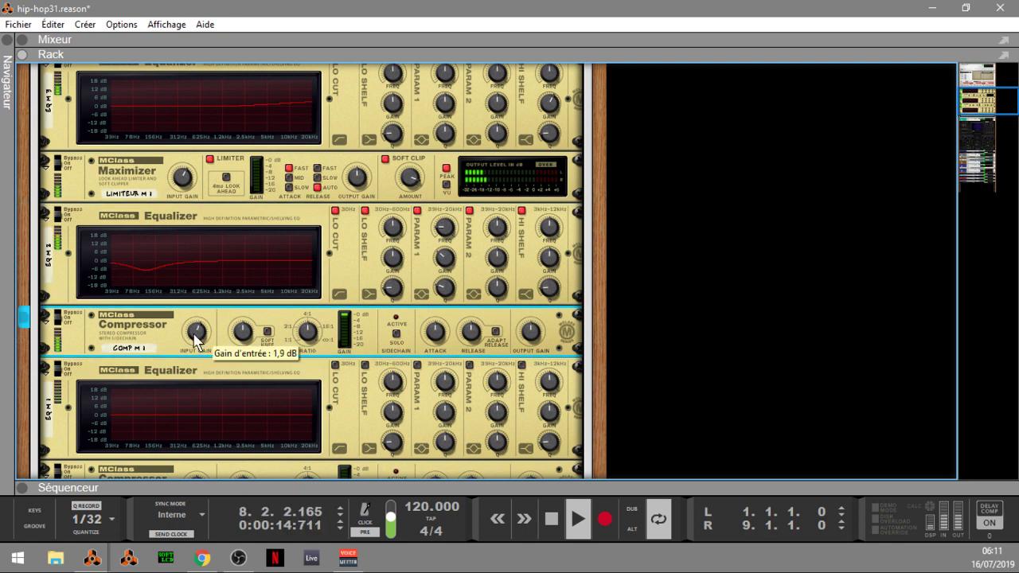
pyautogui.click(269, 332)
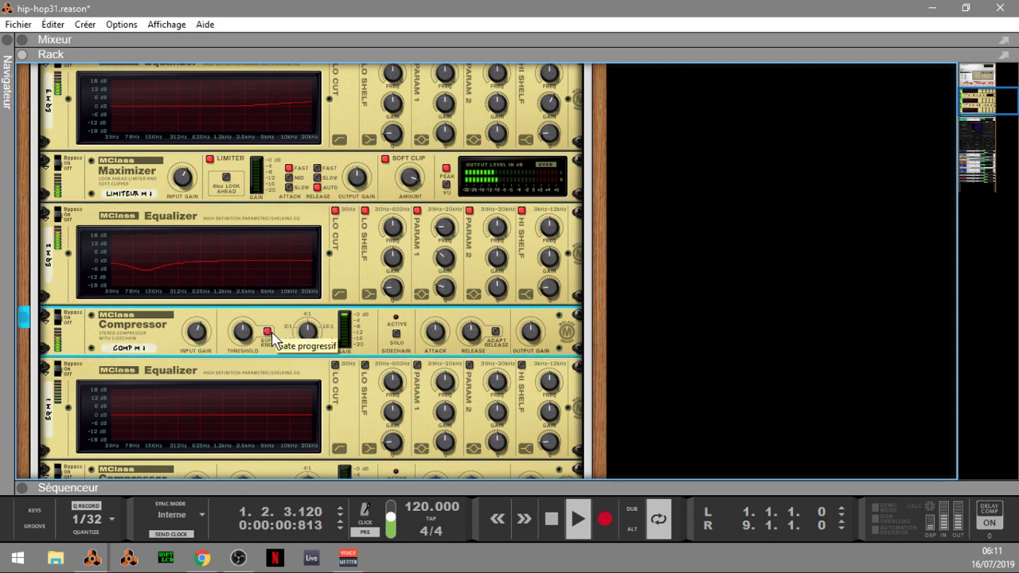
pyautogui.click(498, 335)
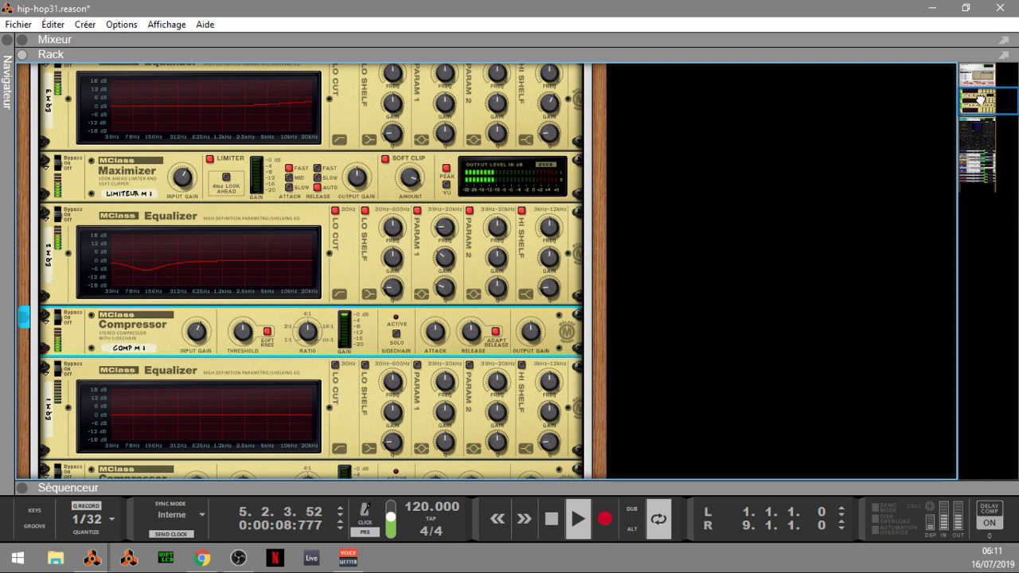
# Audition the Elements Splitter's low band on its own during playback
pyautogui.moveTo(981, 99); pyautogui.dragTo(980, 85)
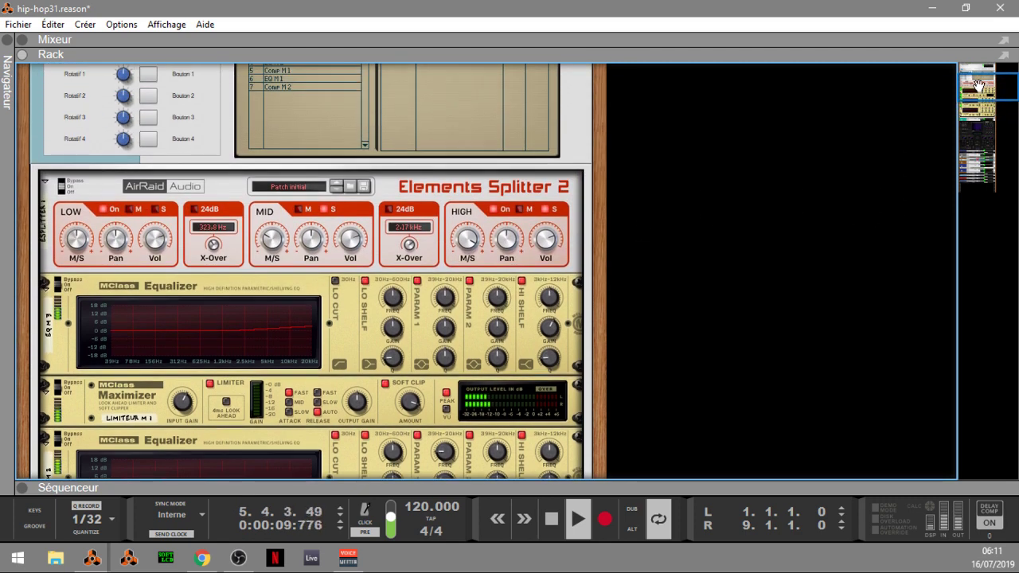
pyautogui.click(546, 209)
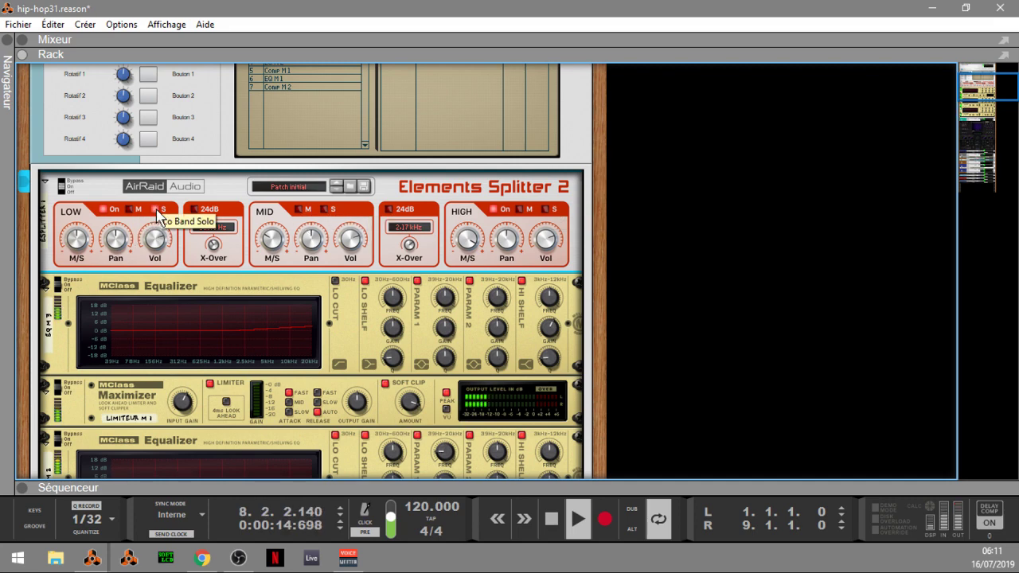
pyautogui.moveTo(978, 107)
pyautogui.mouseDown()
pyautogui.moveTo(978, 129)
pyautogui.moveTo(973, 85)
pyautogui.moveTo(973, 95)
pyautogui.mouseUp()
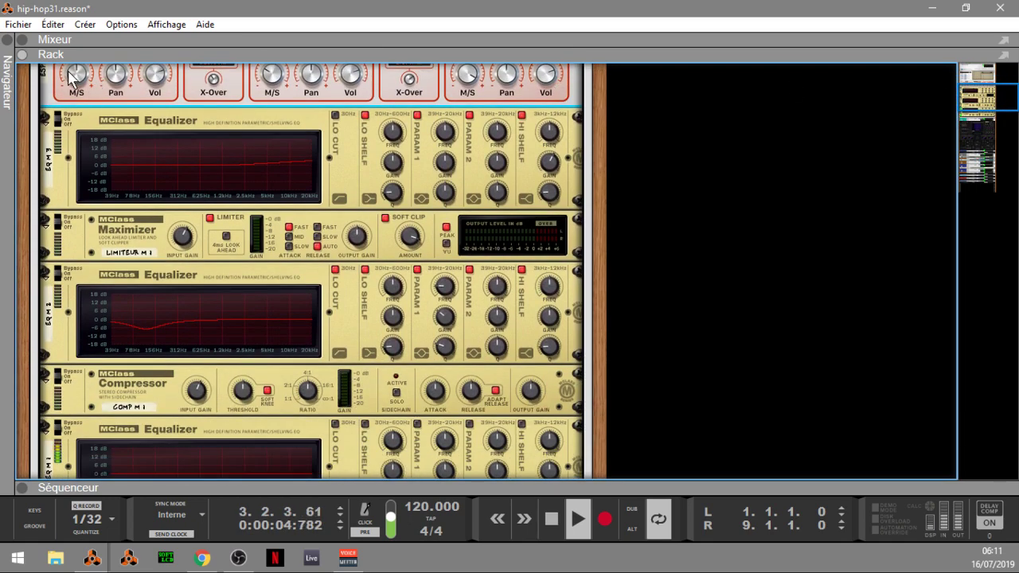
pyautogui.moveTo(69, 96)
pyautogui.moveTo(979, 101)
pyautogui.mouseDown()
pyautogui.moveTo(979, 116)
pyautogui.moveTo(979, 100)
pyautogui.mouseUp()
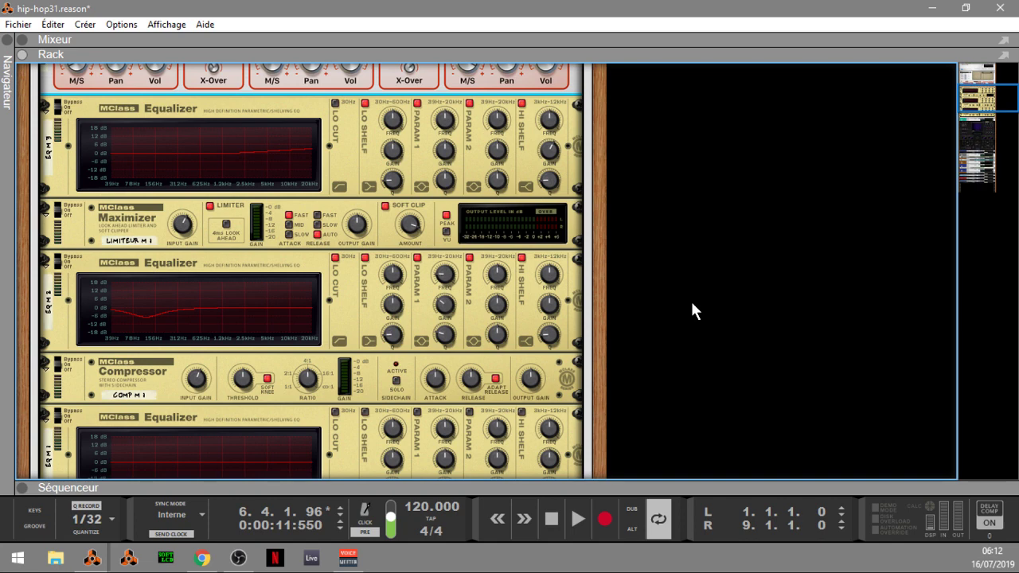
# Compare the Elements Splitter's high, low and mid bands by soloing them in turn during playback
pyautogui.scroll(5, 1008, 88)
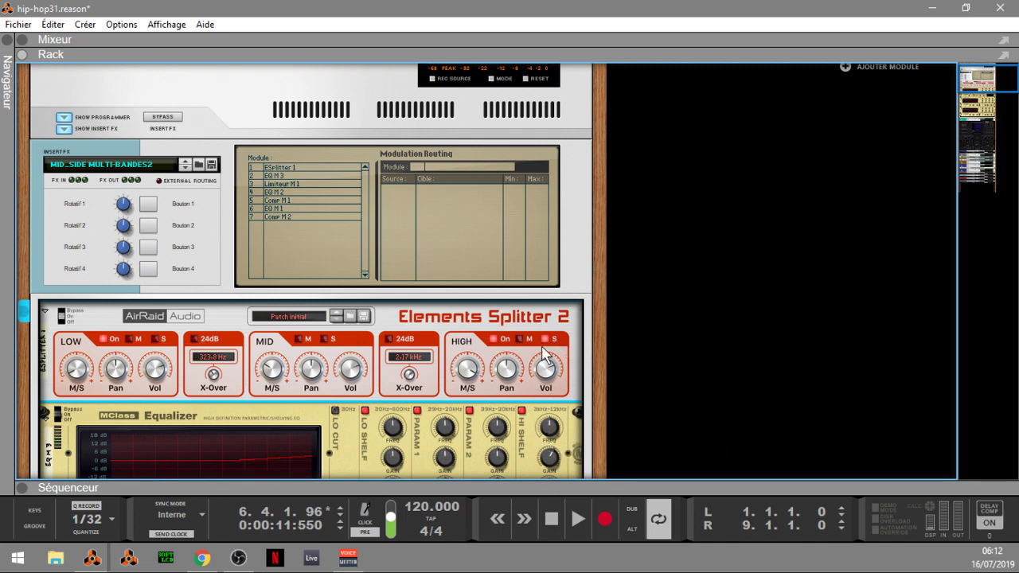
pyautogui.moveTo(973, 82); pyautogui.dragTo(973, 100)
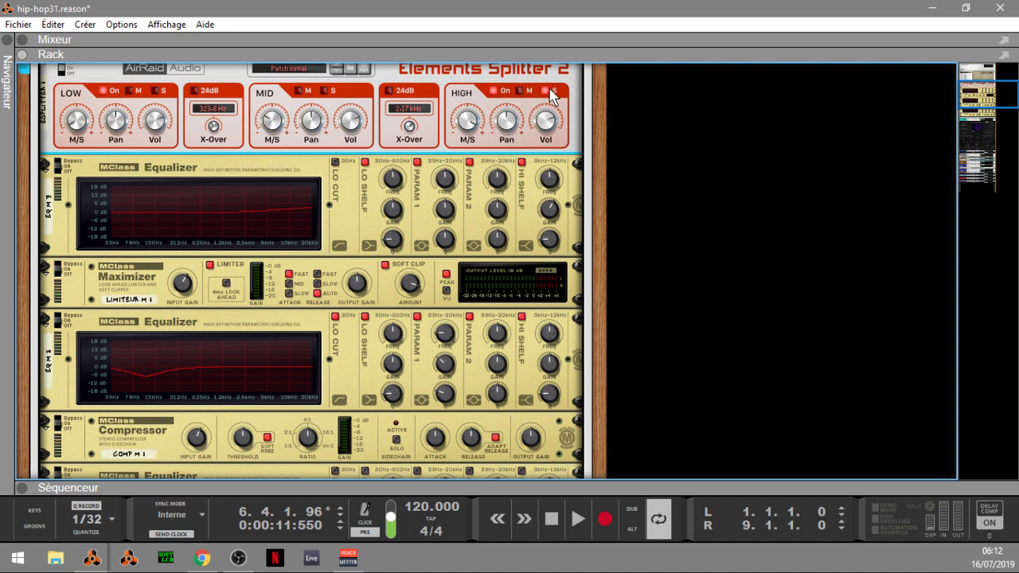
pyautogui.press('space')
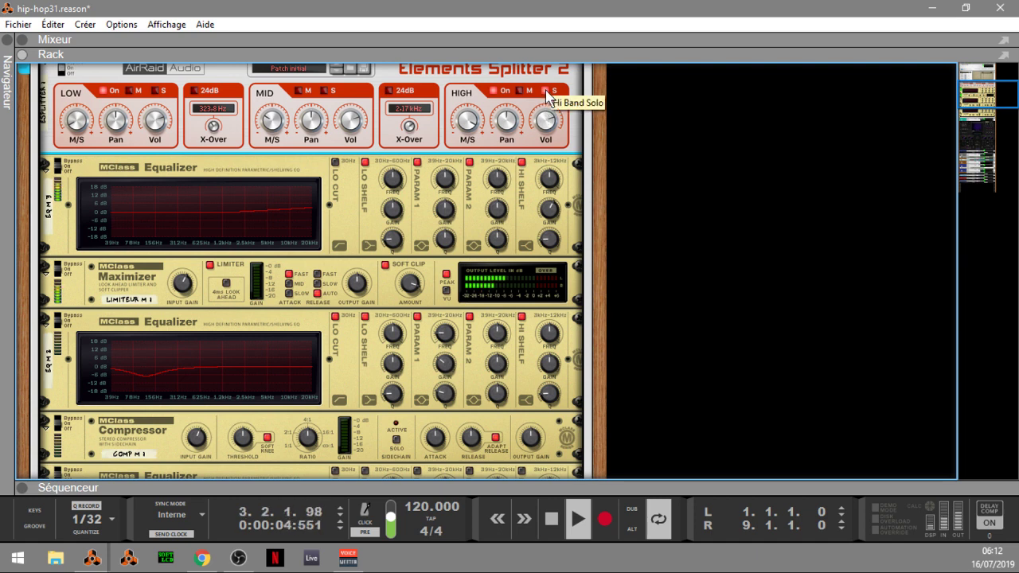
pyautogui.click(161, 95)
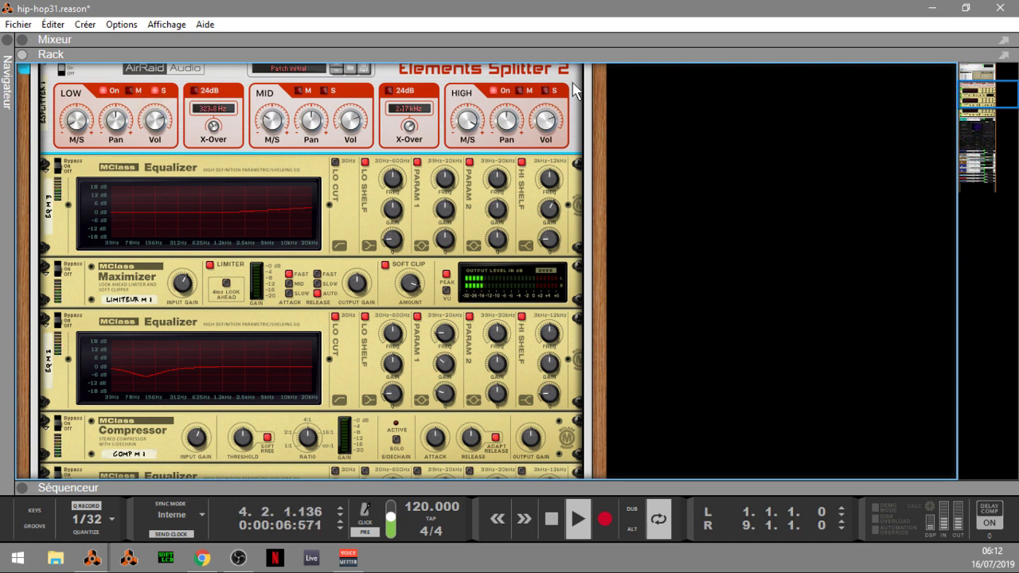
pyautogui.press('space')
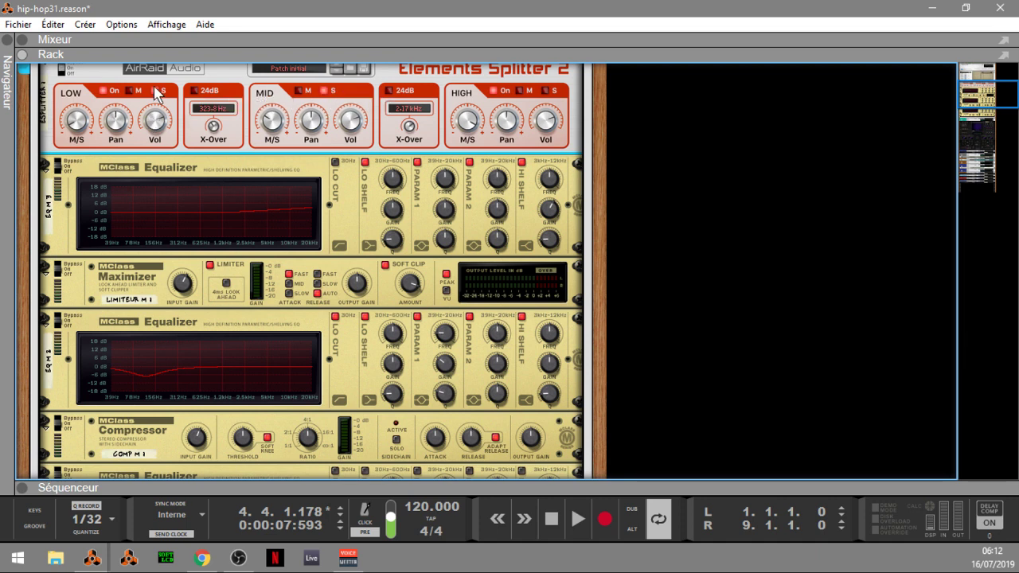
pyautogui.press('space')
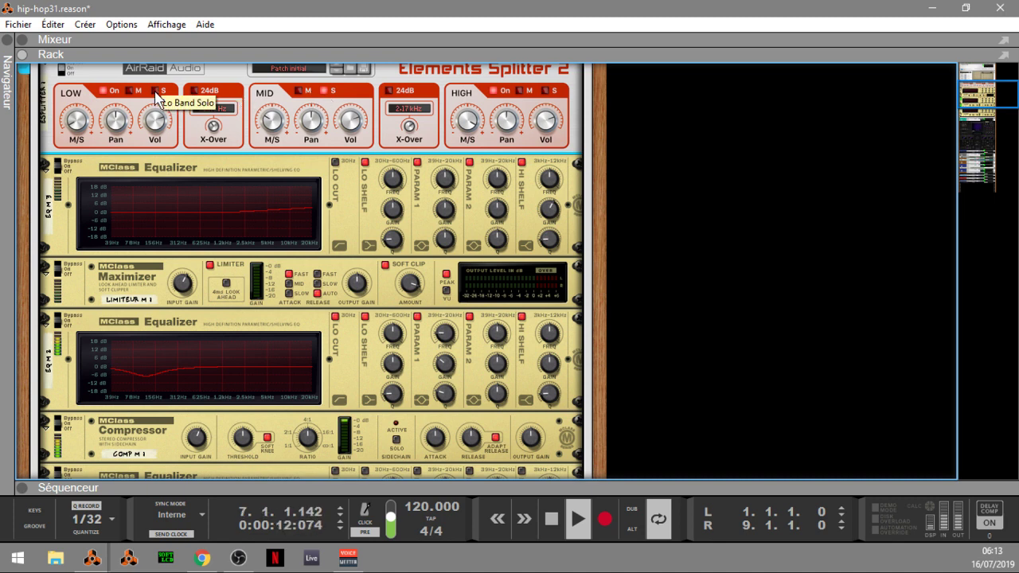
# Set the Elements Splitter's low/mid crossover to 382.0 Hz and compare the sound with the high band's solo on and off
pyautogui.moveTo(215, 133); pyautogui.dragTo(210, 121)
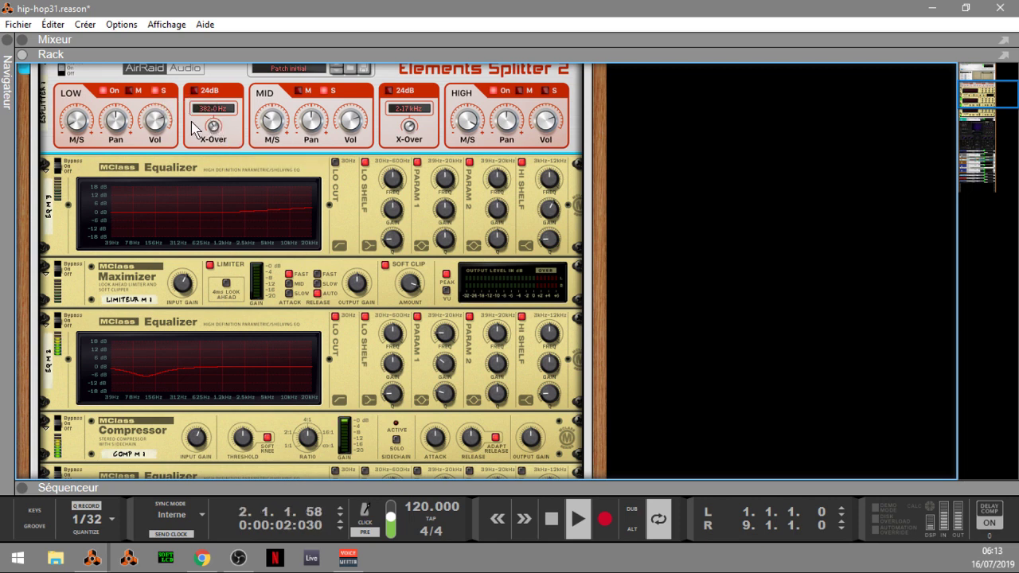
pyautogui.click(547, 93)
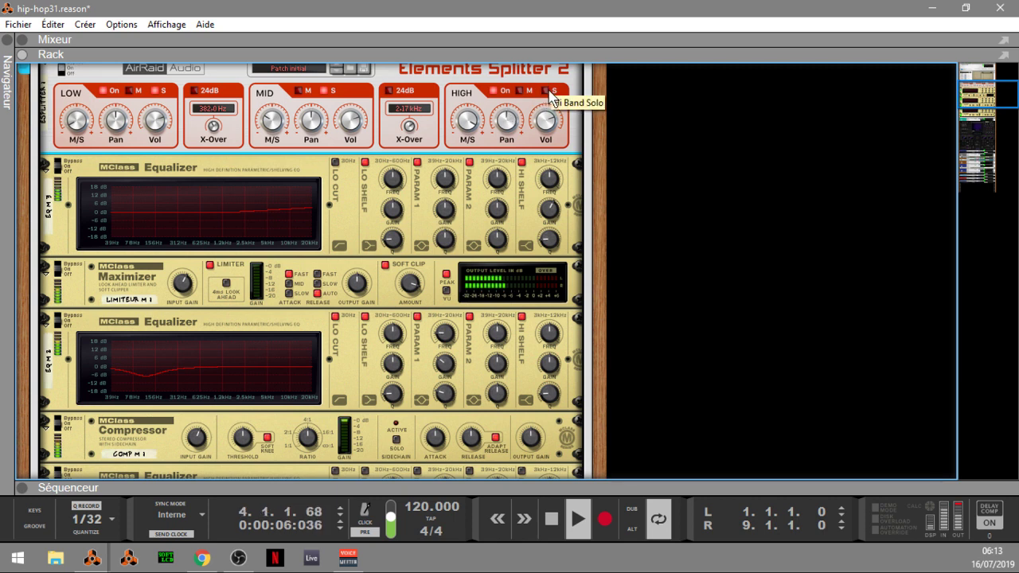
pyautogui.click(550, 94)
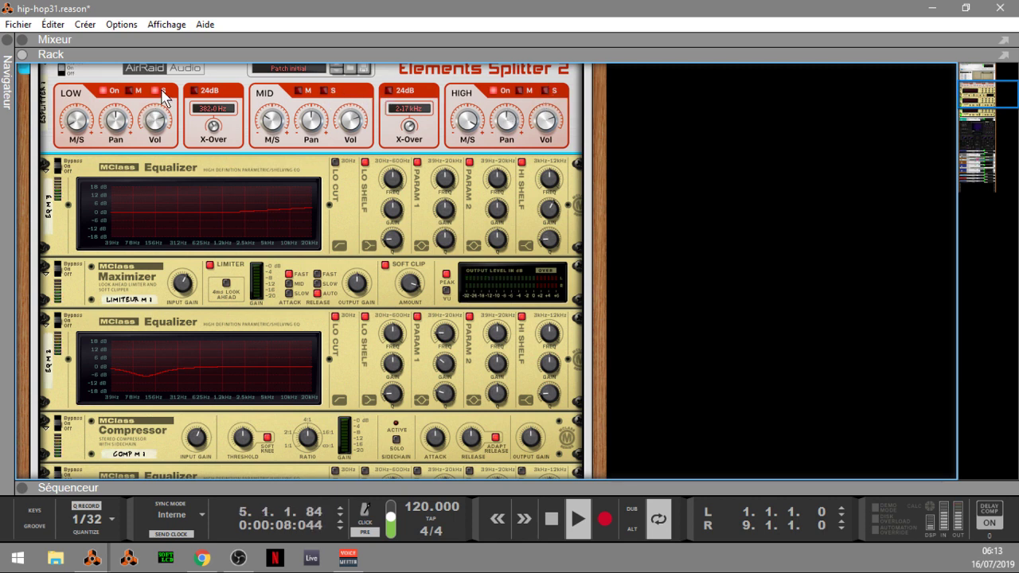
# Move the parametric 1 cut of equalizer EQ M 2 to a lower frequency and make it shallower
pyautogui.moveTo(994, 106); pyautogui.dragTo(995, 119)
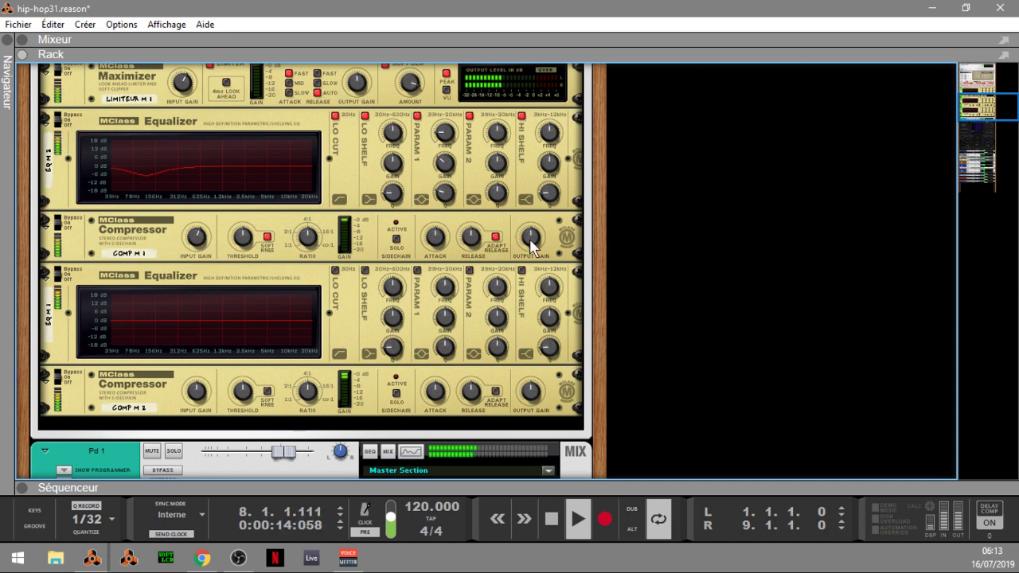
pyautogui.click(393, 163)
pyautogui.moveTo(444, 163); pyautogui.dragTo(446, 162)
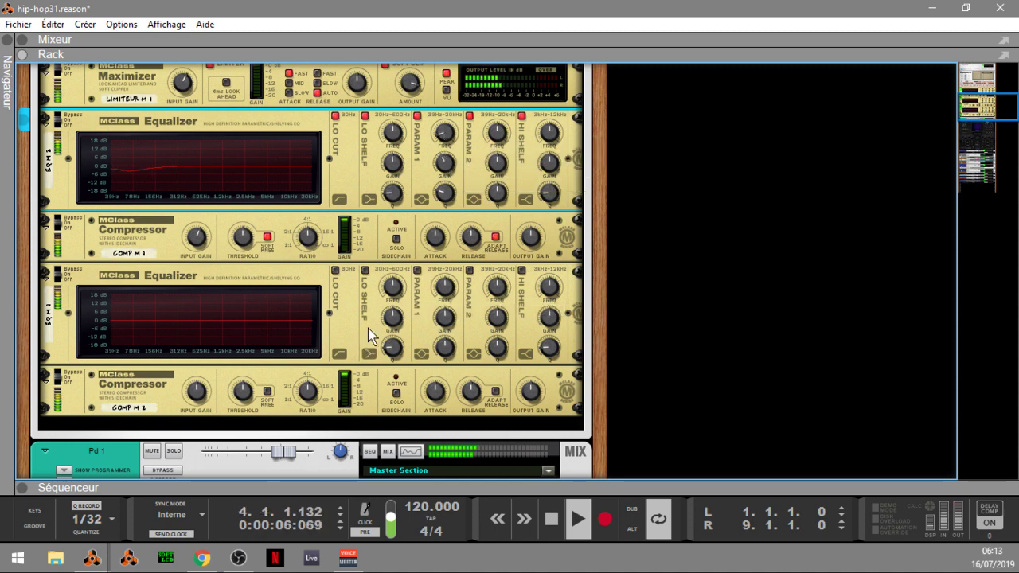
# Enable the low cut, both shelves and both parametric bands of equalizer EQ M 1, and turn off EQ M 2's low cut
pyautogui.click(335, 271)
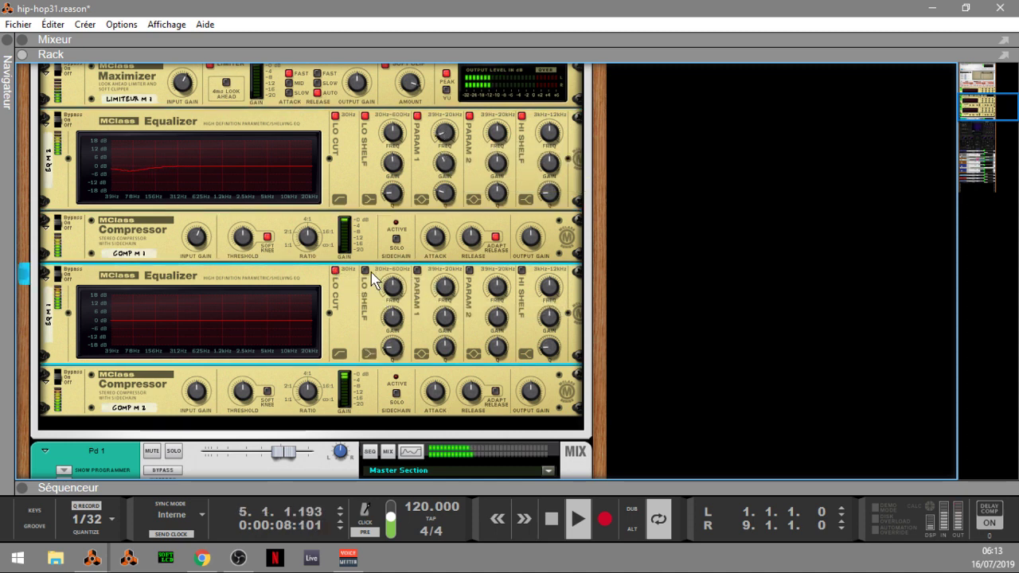
pyautogui.click(365, 271)
pyautogui.click(337, 130)
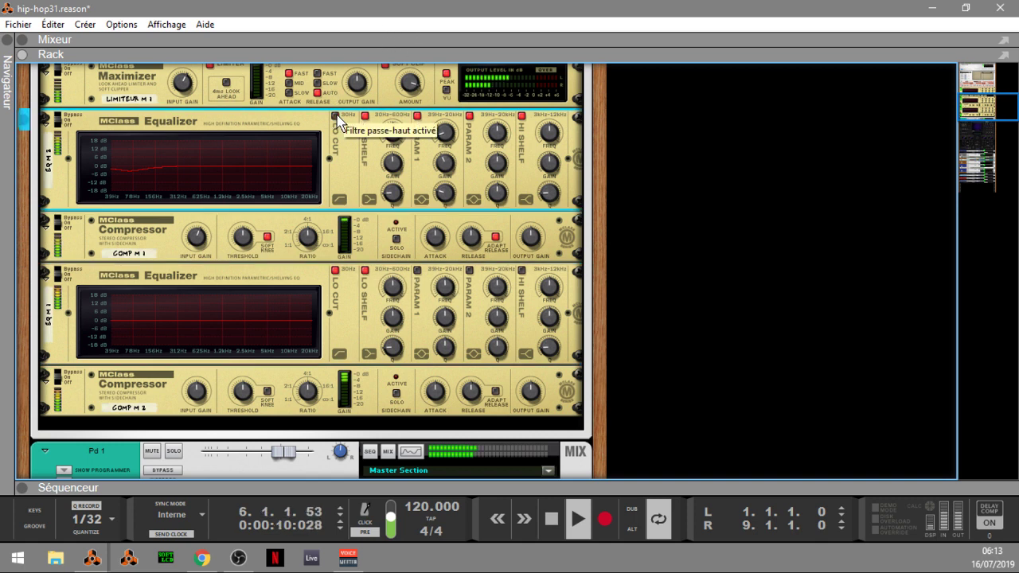
pyautogui.click(418, 270)
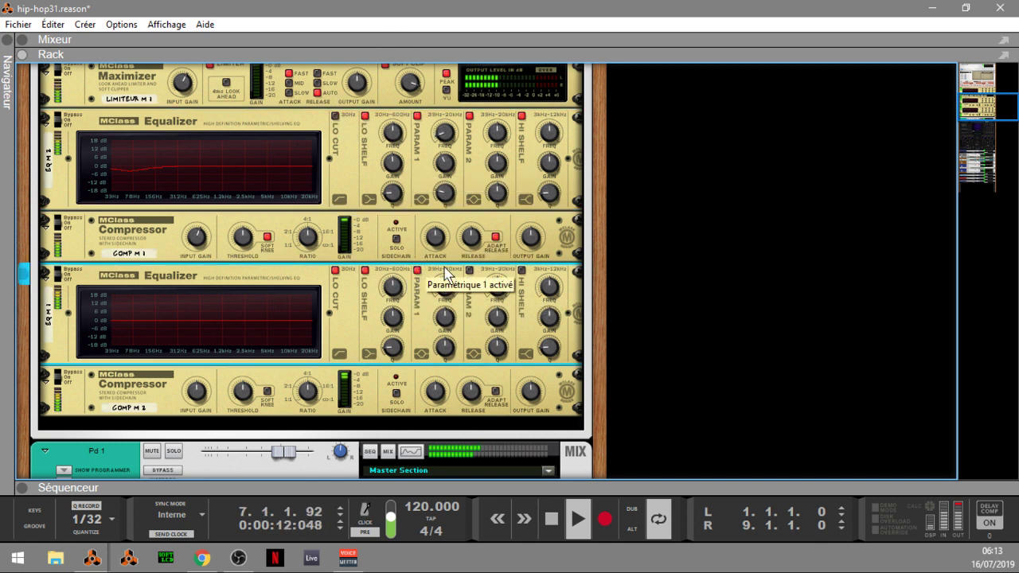
pyautogui.click(469, 271)
pyautogui.click(522, 271)
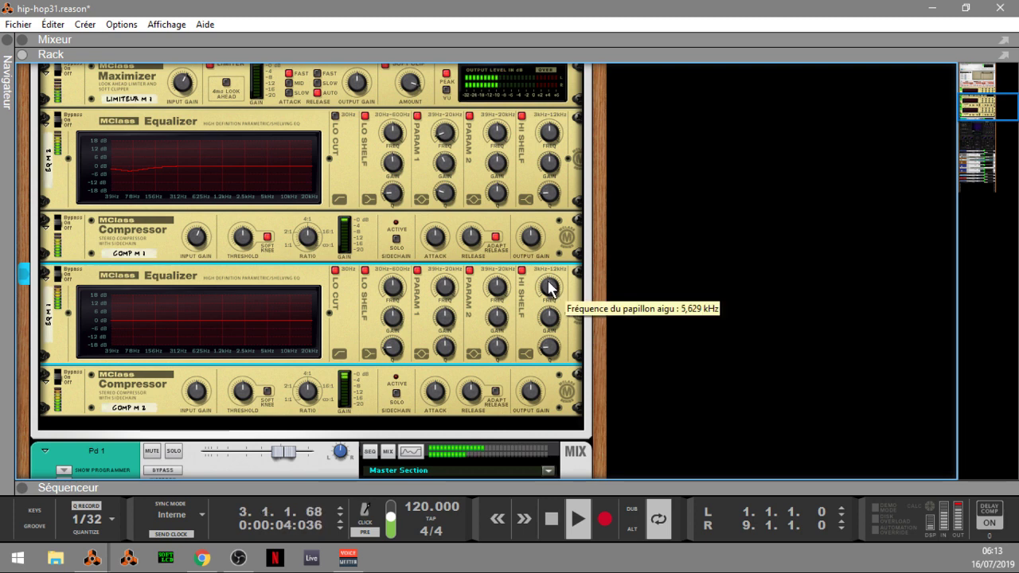
# Set EQ M 1's high shelf gain to -10.9 dB and make a shallow, broad cut with its parametric 2 band
pyautogui.moveTo(549, 316); pyautogui.dragTo(555, 337)
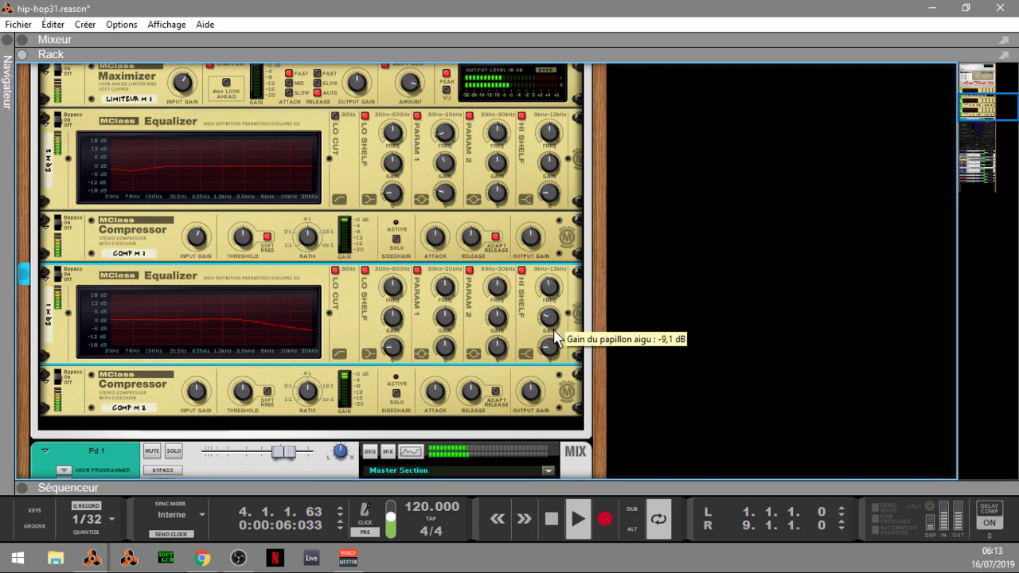
pyautogui.moveTo(495, 321); pyautogui.dragTo(498, 367)
pyautogui.moveTo(544, 320); pyautogui.dragTo(546, 328)
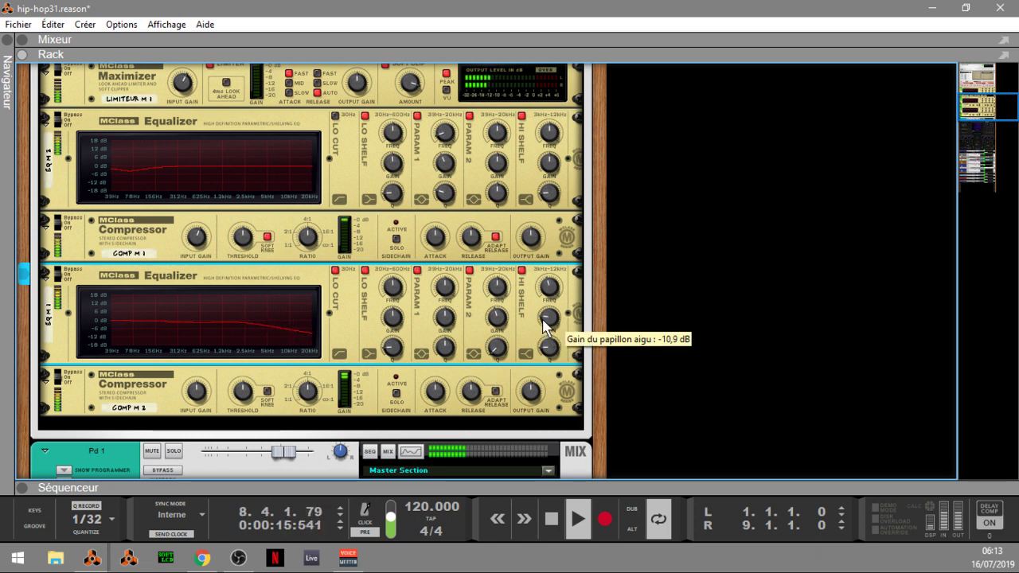
# Raise Comp M 2's input gain, enable its soft knee and adaptive release, and boost EQ M 1's low shelf
pyautogui.click(199, 404)
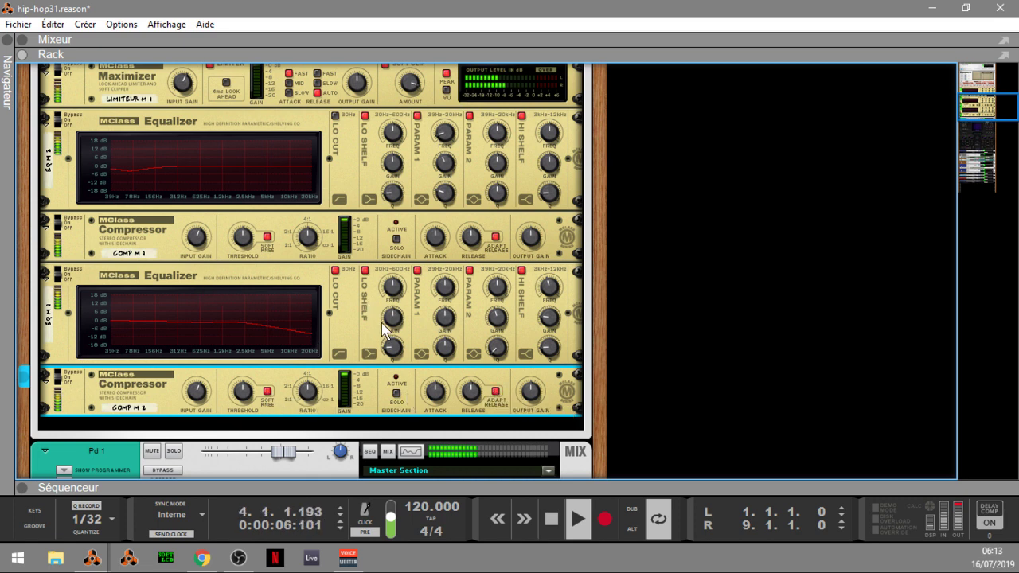
pyautogui.moveTo(392, 325); pyautogui.dragTo(389, 320)
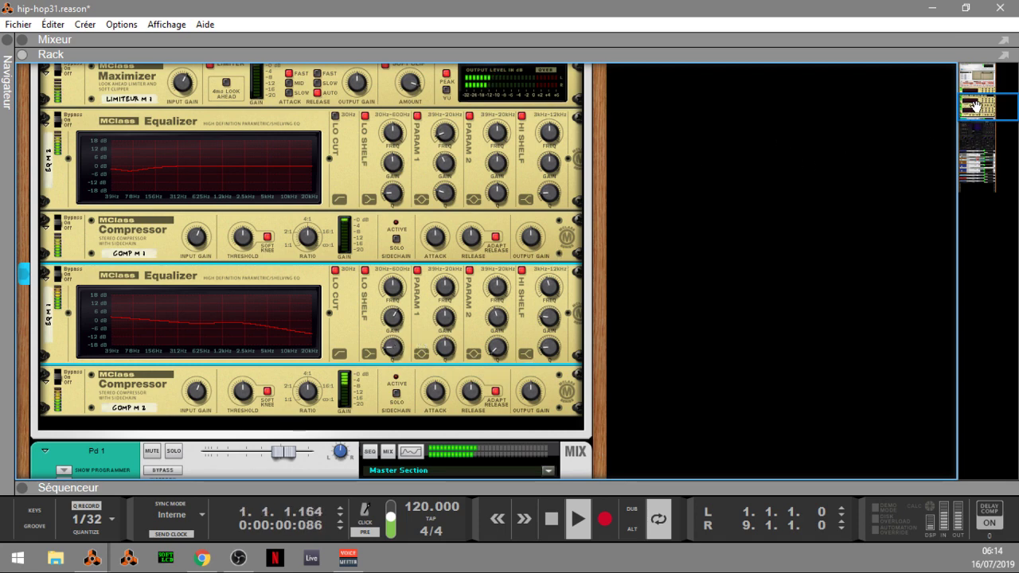
# Audition the Elements Splitter's low and high bands by soloing them during playback
pyautogui.scroll(5, 475, 177)
pyautogui.scroll(-3, 475, 177)
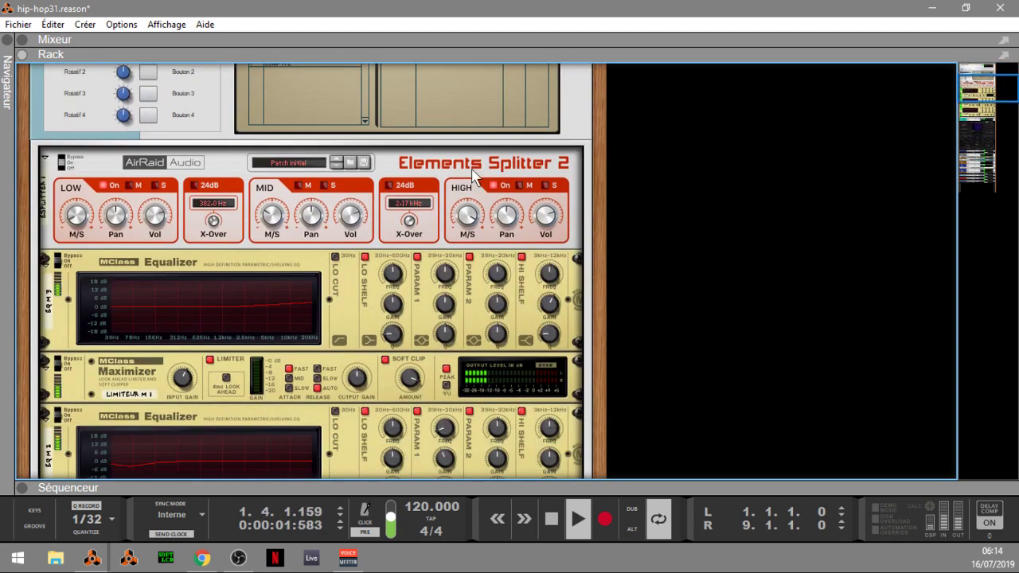
pyautogui.click(159, 188)
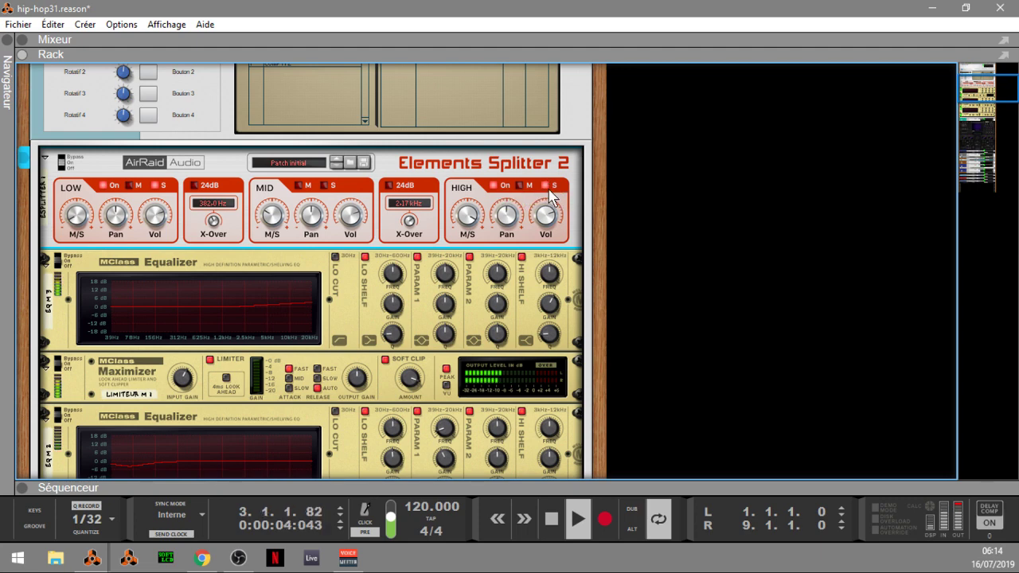
# Compare the song with the master insert effects bypassed and active, restarting playback from the beginning
pyautogui.moveTo(987, 111); pyautogui.dragTo(982, 89)
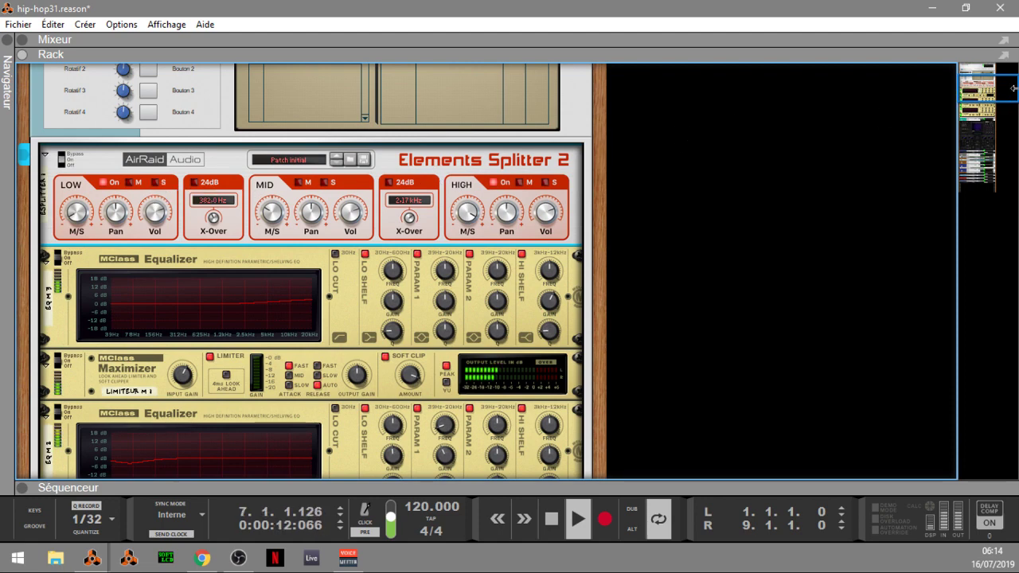
pyautogui.moveTo(973, 92); pyautogui.dragTo(970, 82)
pyautogui.press('space')
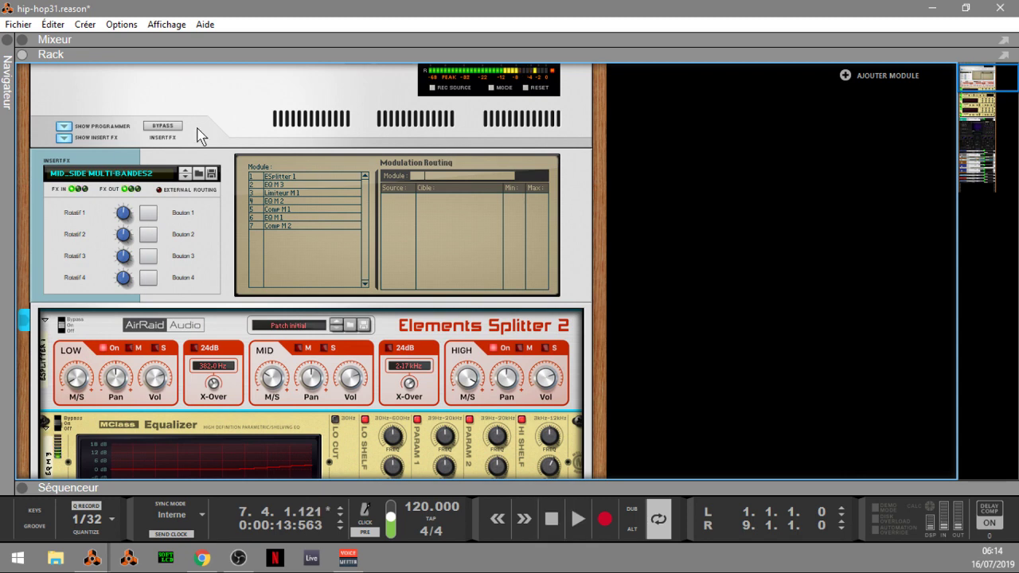
pyautogui.click(164, 127)
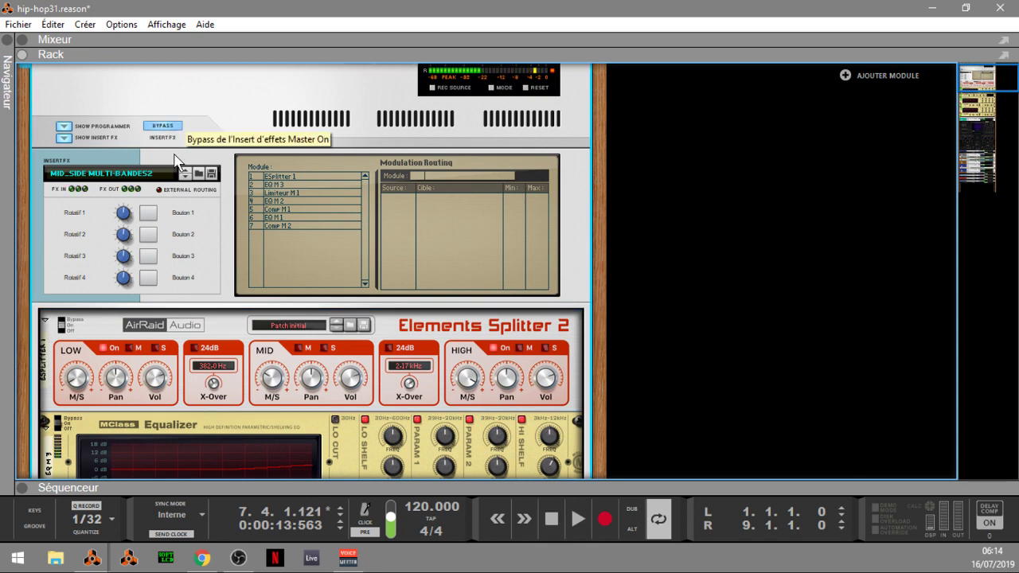
pyautogui.press('space')
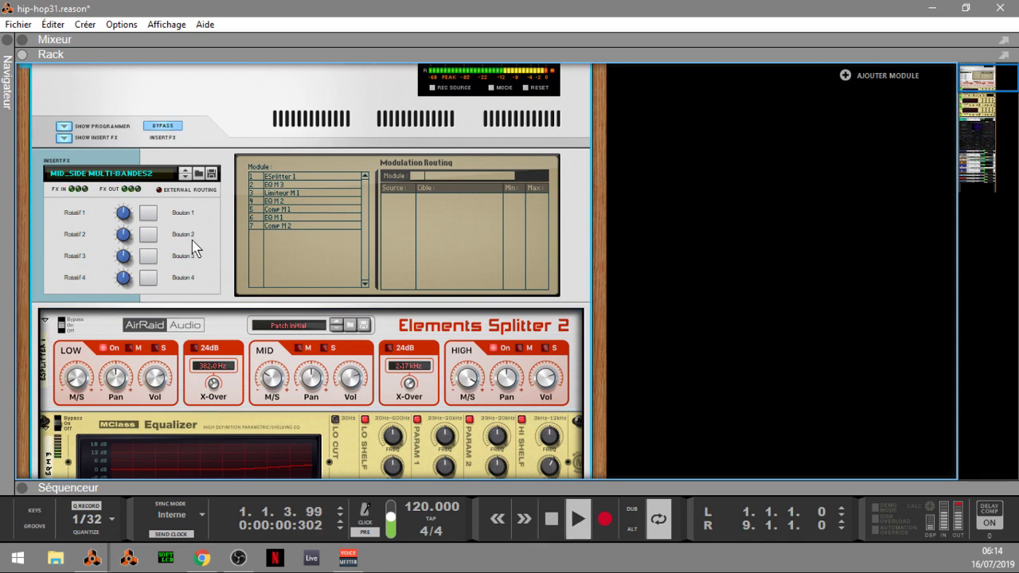
pyautogui.click(165, 127)
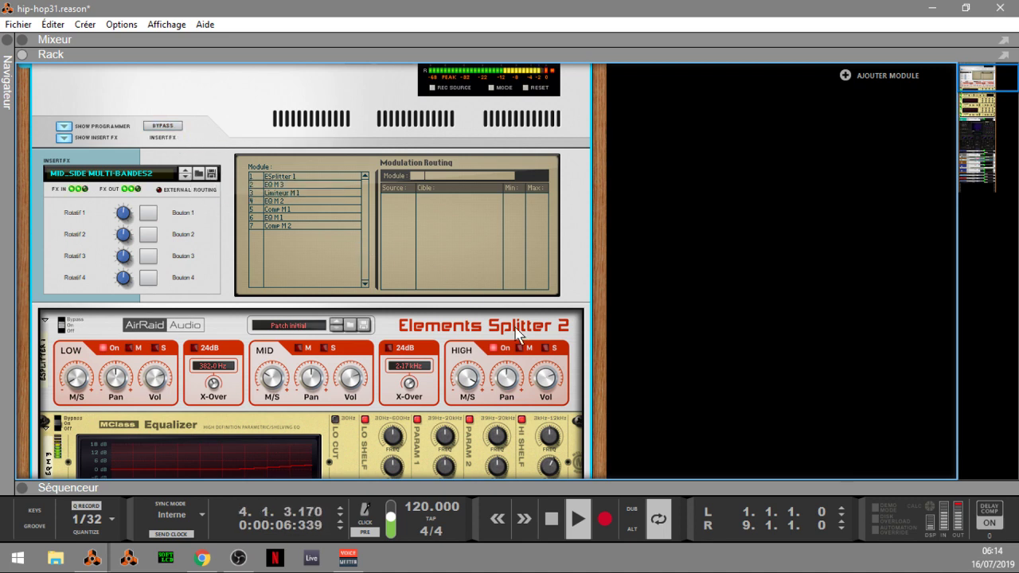
# Set the Elements Splitter's high volume to 1.97 dB, rebalance the mid and low volumes, and check against the bypassed master inserts
pyautogui.moveTo(537, 386); pyautogui.dragTo(538, 384)
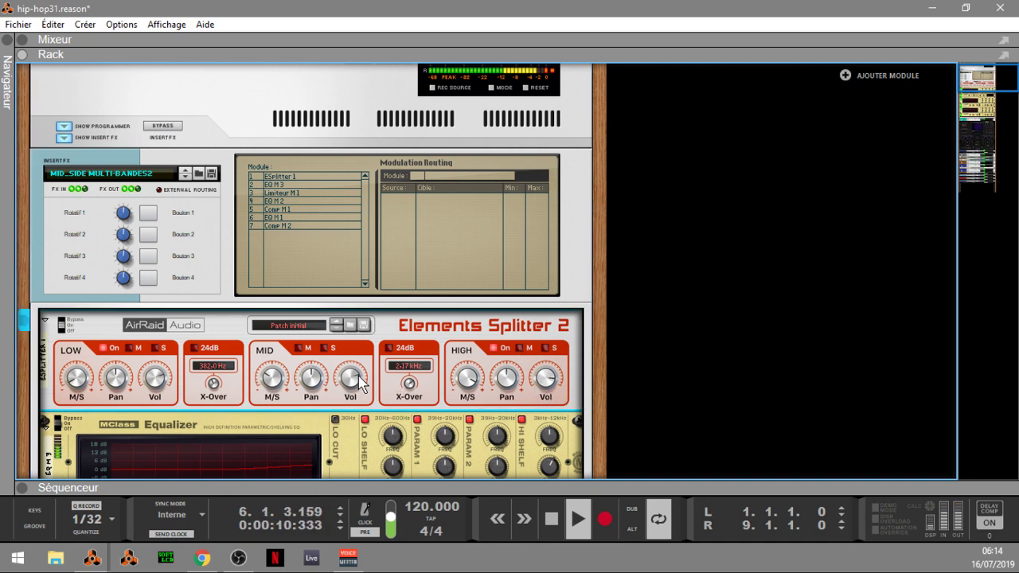
pyautogui.moveTo(363, 382); pyautogui.dragTo(358, 389)
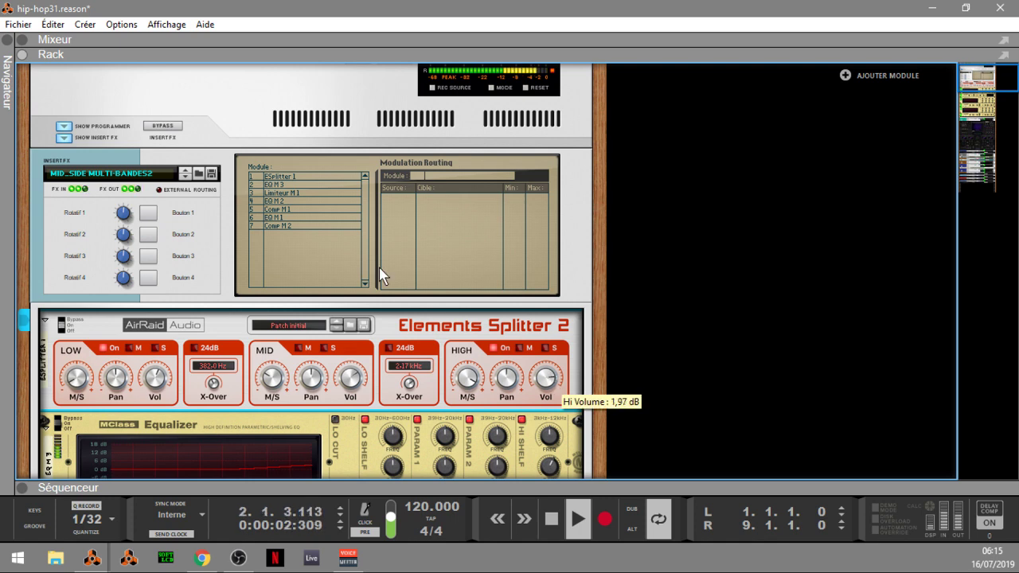
pyautogui.click(161, 126)
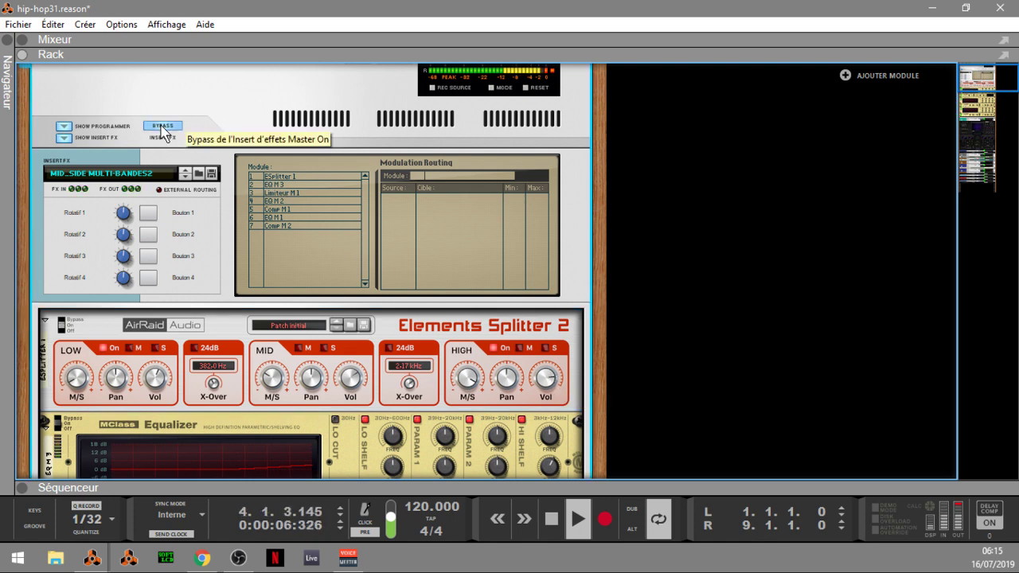
pyautogui.click(162, 128)
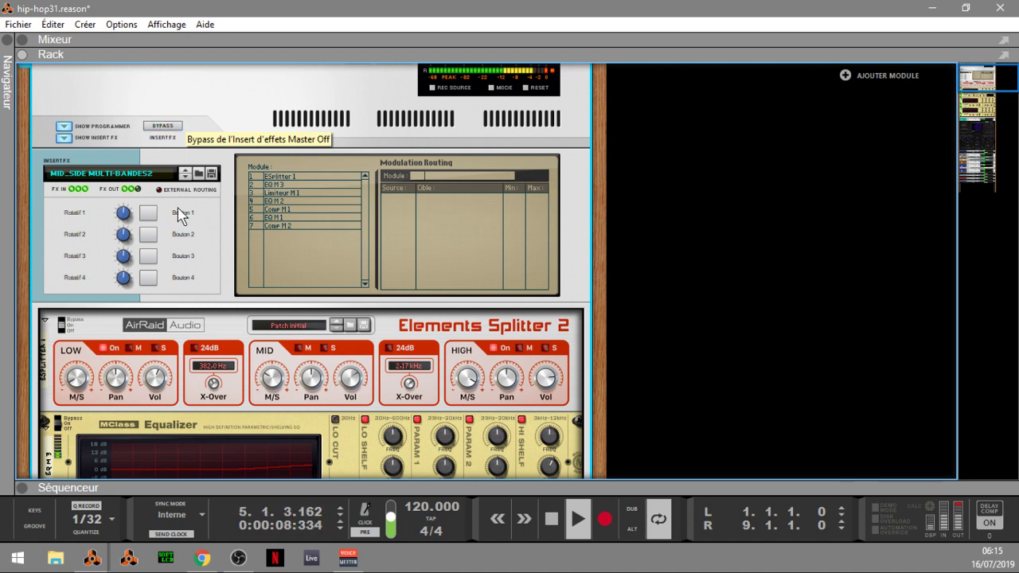
# Switch both Elements Splitter crossovers to the 24 dB slope
pyautogui.click(193, 356)
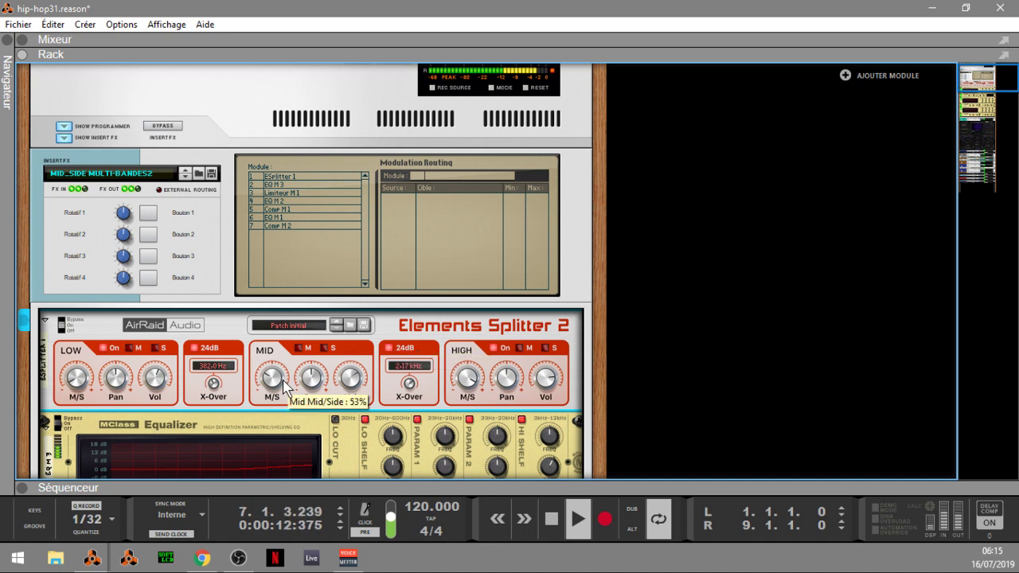
pyautogui.scroll(2, 215, 385)
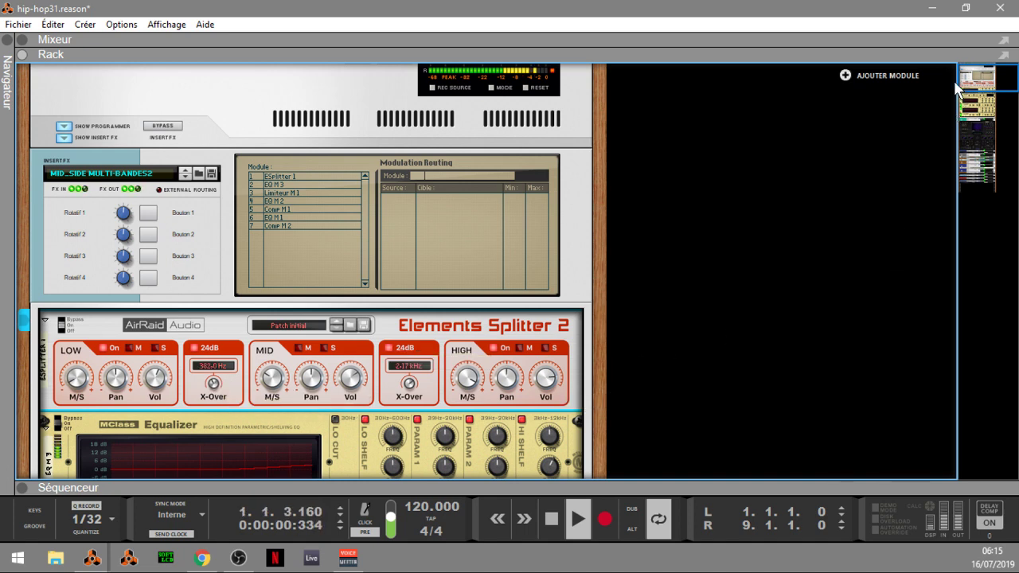
# Sweep EQ M 2's parametric 2 as a narrow boost at quality 22.4, and turn it into a narrow low-mid cut
pyautogui.moveTo(981, 81); pyautogui.dragTo(981, 101)
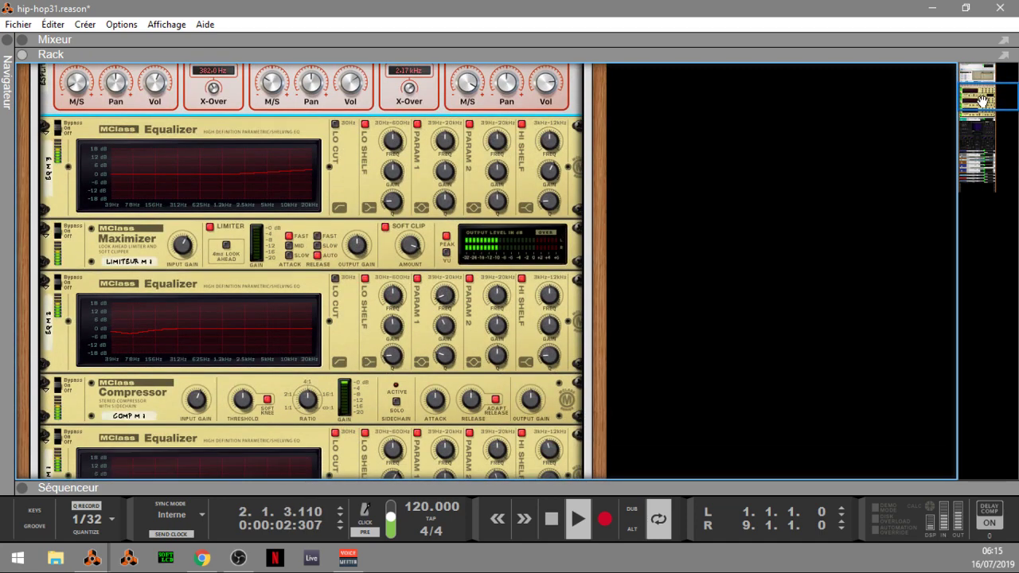
pyautogui.moveTo(496, 325)
pyautogui.mouseDown()
pyautogui.moveTo(493, 291)
pyautogui.moveTo(493, 338)
pyautogui.mouseUp()
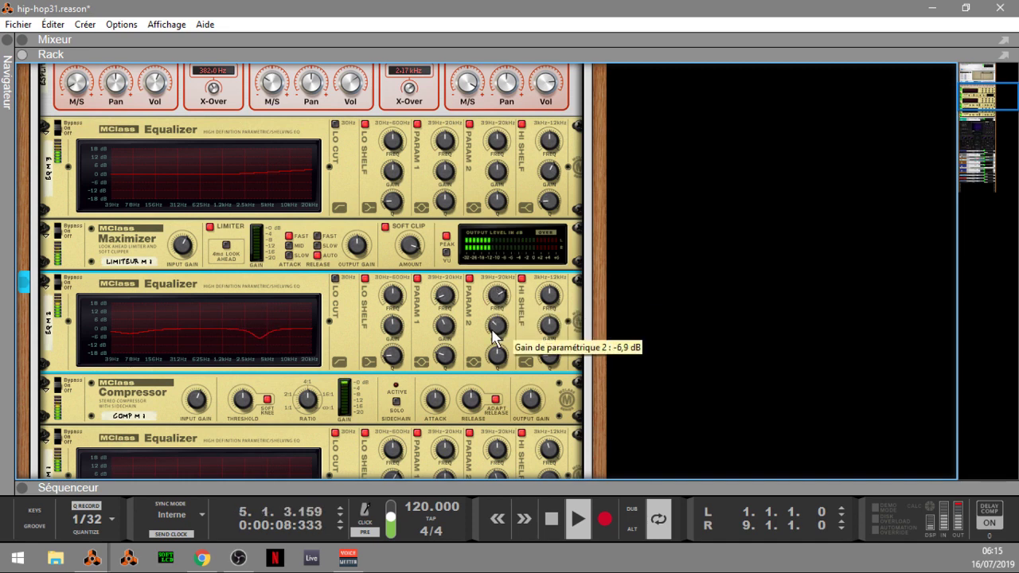
pyautogui.moveTo(497, 296)
pyautogui.mouseDown()
pyautogui.moveTo(496, 330)
pyautogui.moveTo(498, 301)
pyautogui.mouseUp()
pyautogui.moveTo(496, 355); pyautogui.dragTo(496, 348)
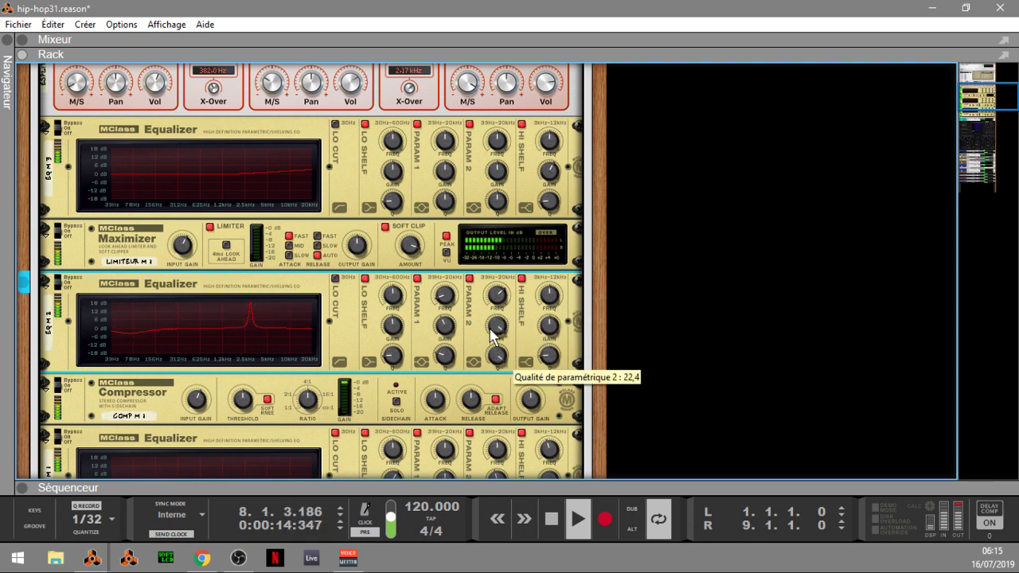
pyautogui.moveTo(494, 295); pyautogui.dragTo(494, 313)
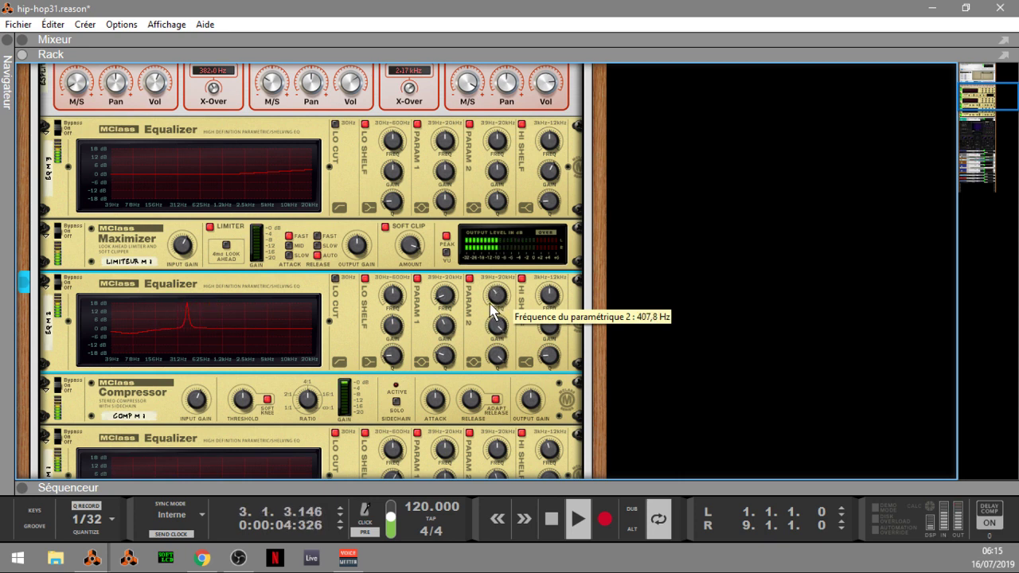
pyautogui.moveTo(499, 325)
pyautogui.mouseDown()
pyautogui.moveTo(502, 368)
pyautogui.moveTo(494, 322)
pyautogui.mouseUp()
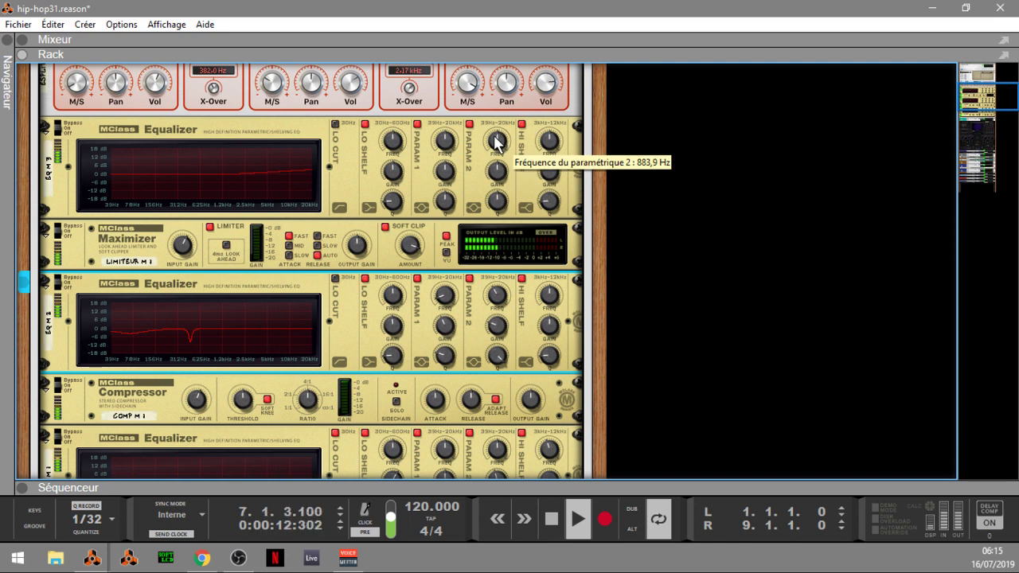
# Sweep EQ M 3 with narrow boosts and place narrow cuts with parametric 2 at about 1.756 kHz and parametric 1 at a lower frequency
pyautogui.moveTo(497, 177)
pyautogui.mouseDown()
pyautogui.moveTo(505, 204)
pyautogui.moveTo(498, 191)
pyautogui.mouseUp()
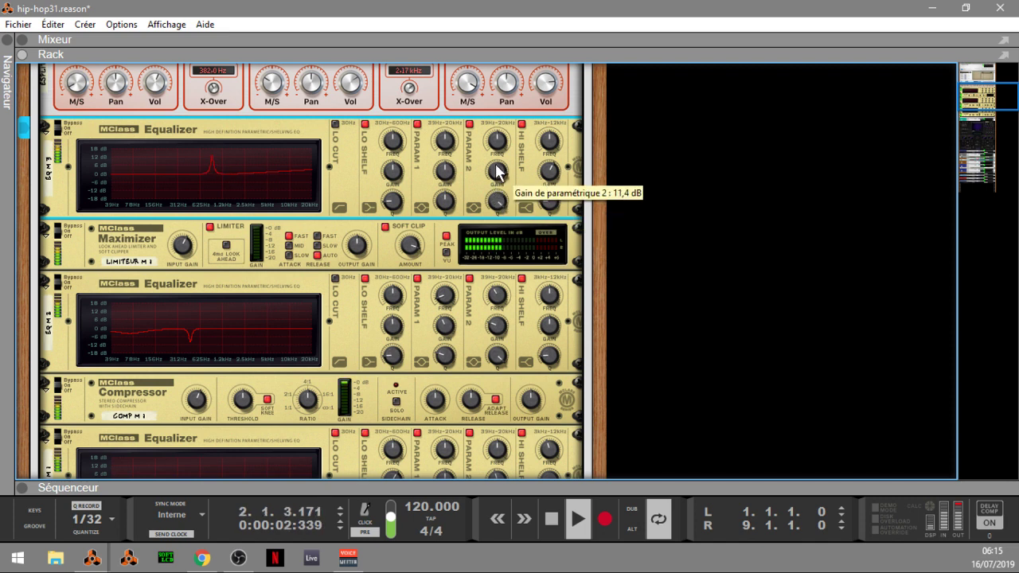
pyautogui.moveTo(496, 144)
pyautogui.mouseDown()
pyautogui.moveTo(485, 170)
pyautogui.moveTo(485, 142)
pyautogui.mouseUp()
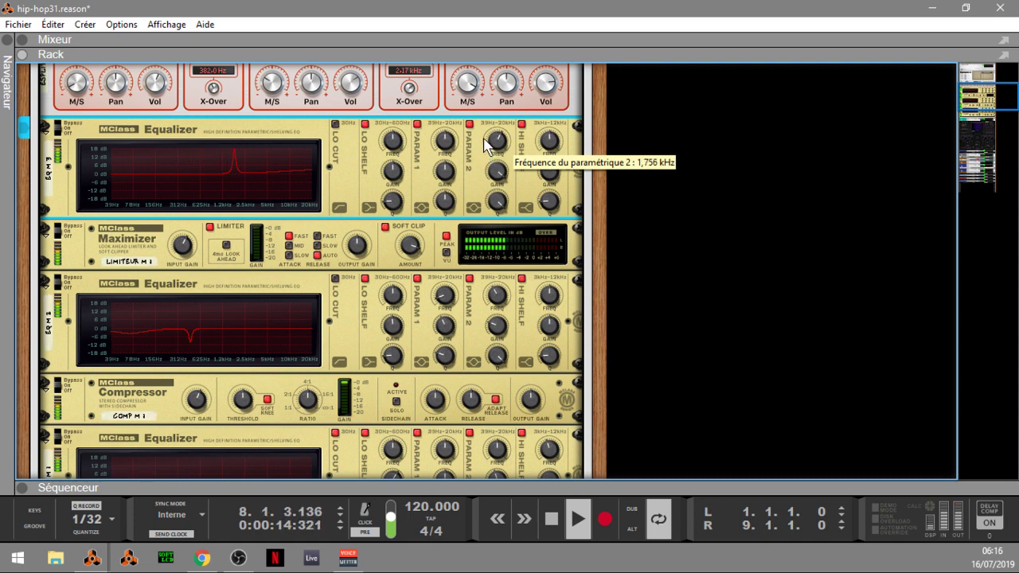
pyautogui.moveTo(496, 183); pyautogui.dragTo(498, 232)
pyautogui.moveTo(445, 141); pyautogui.dragTo(451, 215)
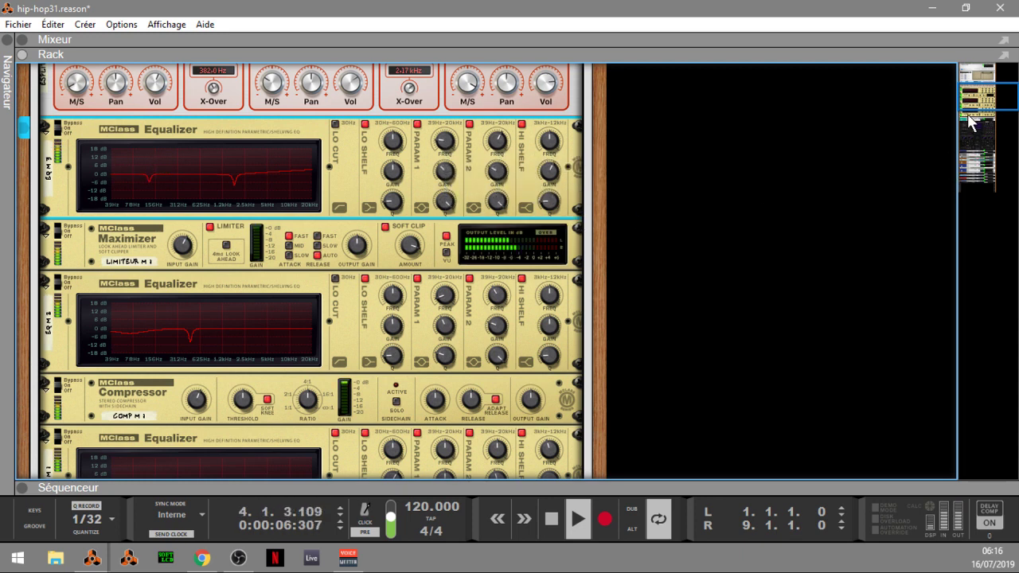
# Bypass the master insert effects, replay the song from the start, and reactivate them to compare the tuned result
pyautogui.moveTo(972, 96); pyautogui.dragTo(969, 72)
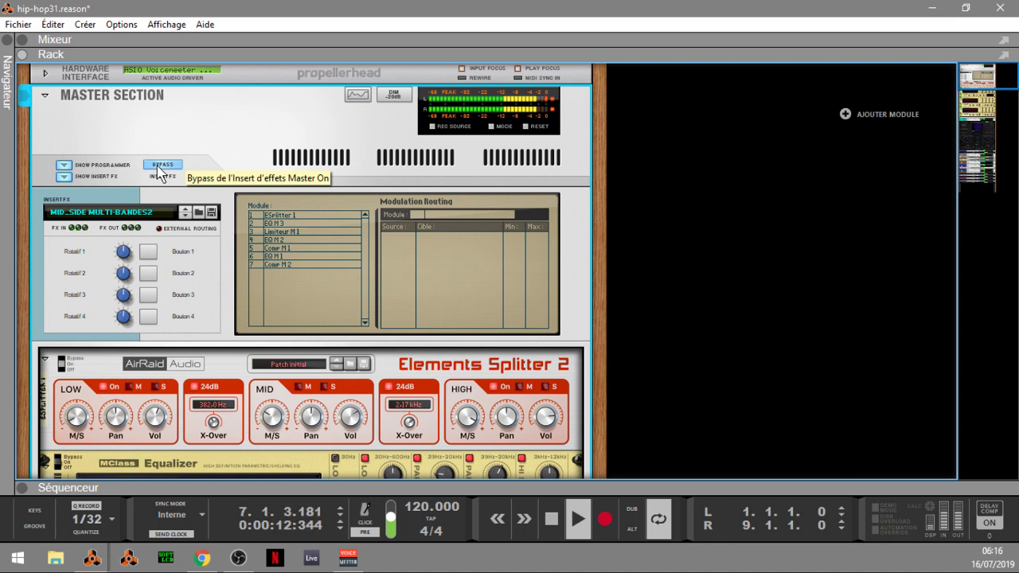
pyautogui.press('space')
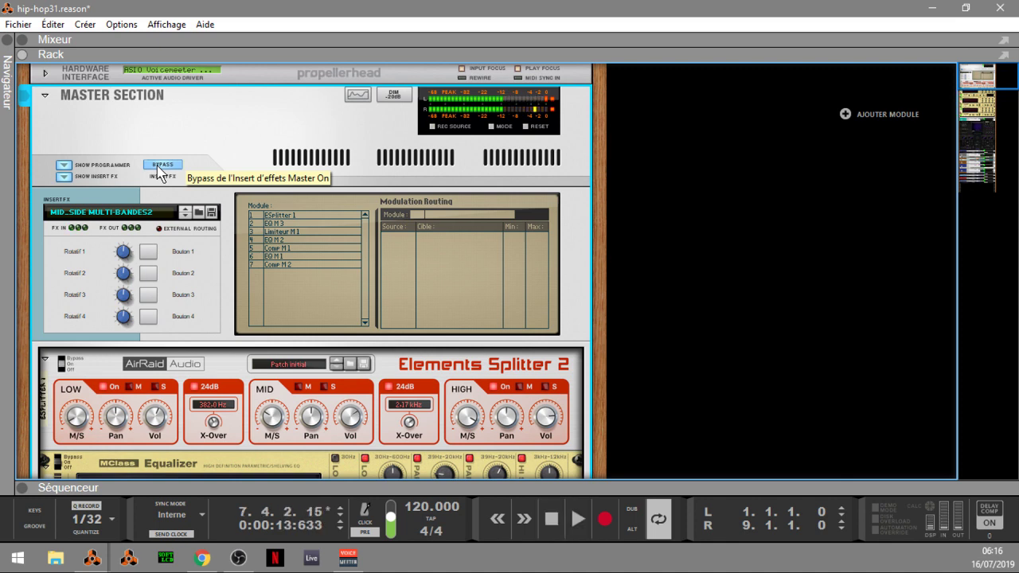
pyautogui.press('space')
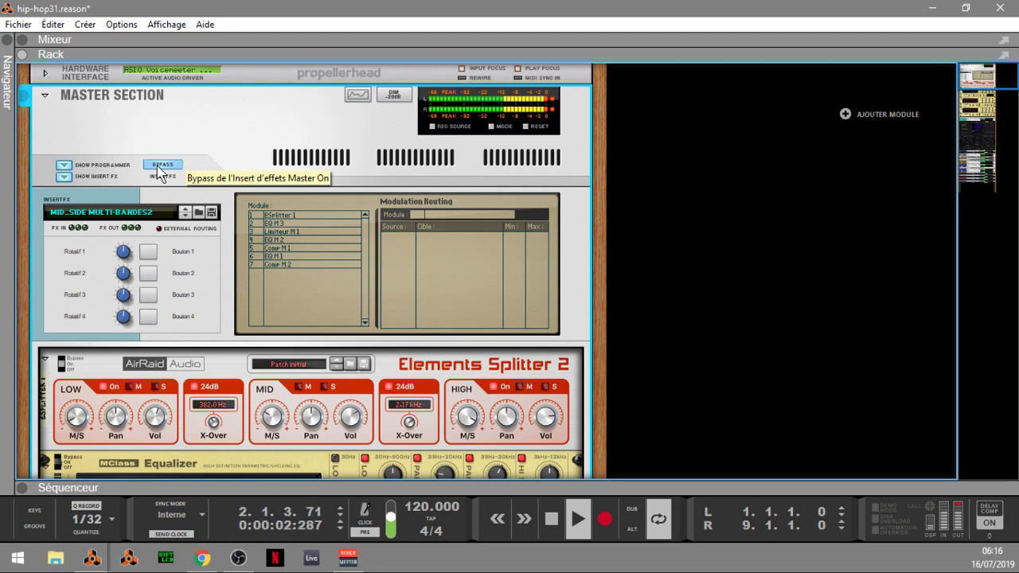
pyautogui.click(158, 165)
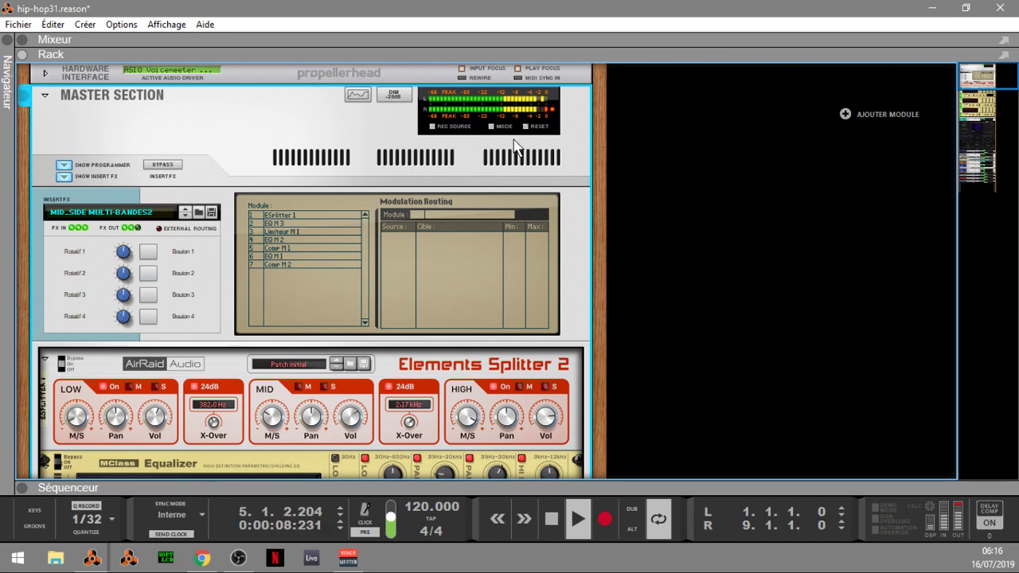
# Show the mixer and switch on the master channel's compressor
pyautogui.click(24, 40)
pyautogui.scroll(4, 818, 179)
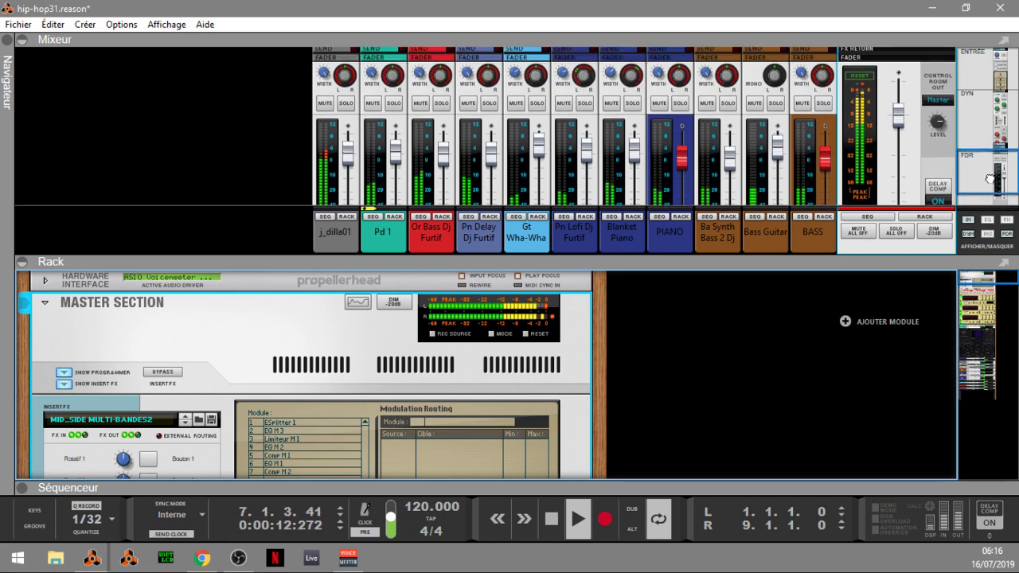
pyautogui.click(871, 117)
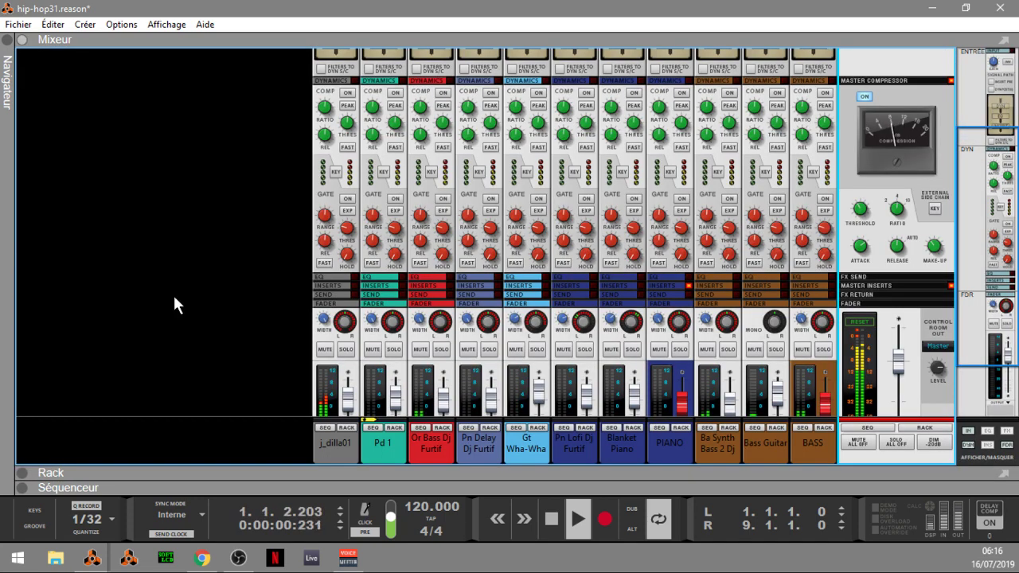
# Fine-tune the master compressor's make-up gain and threshold during playback, bringing the threshold to about -17 dB
pyautogui.click(24, 261)
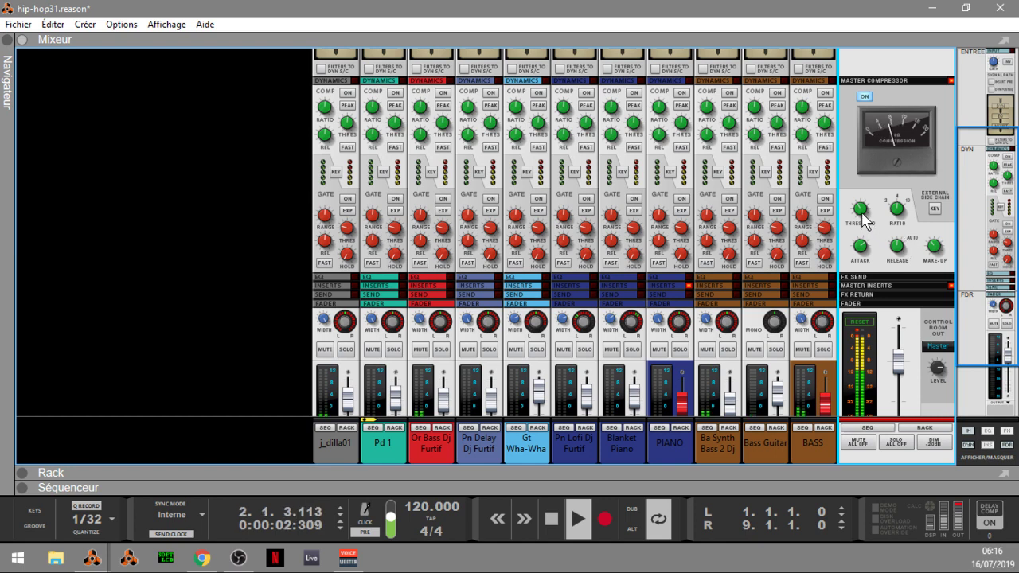
pyautogui.moveTo(862, 211)
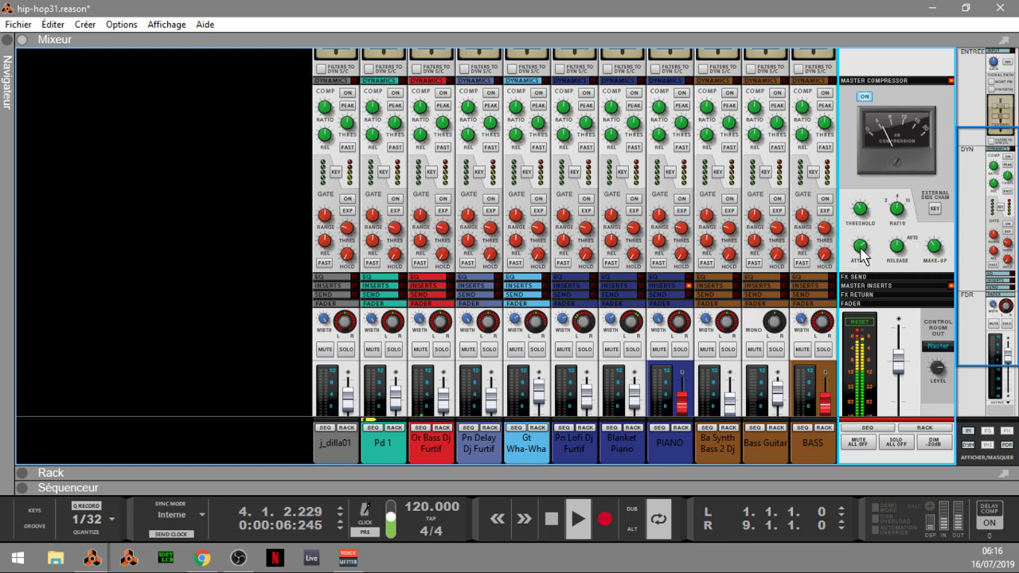
pyautogui.moveTo(862, 253)
pyautogui.moveTo(936, 251)
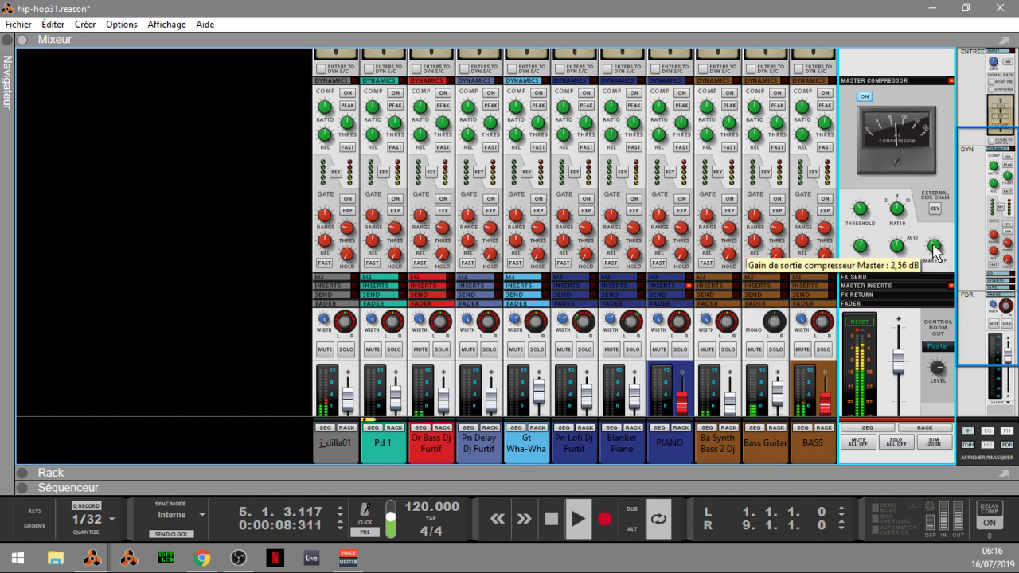
pyautogui.scroll(2, 936, 251)
pyautogui.scroll(-4, 935, 253)
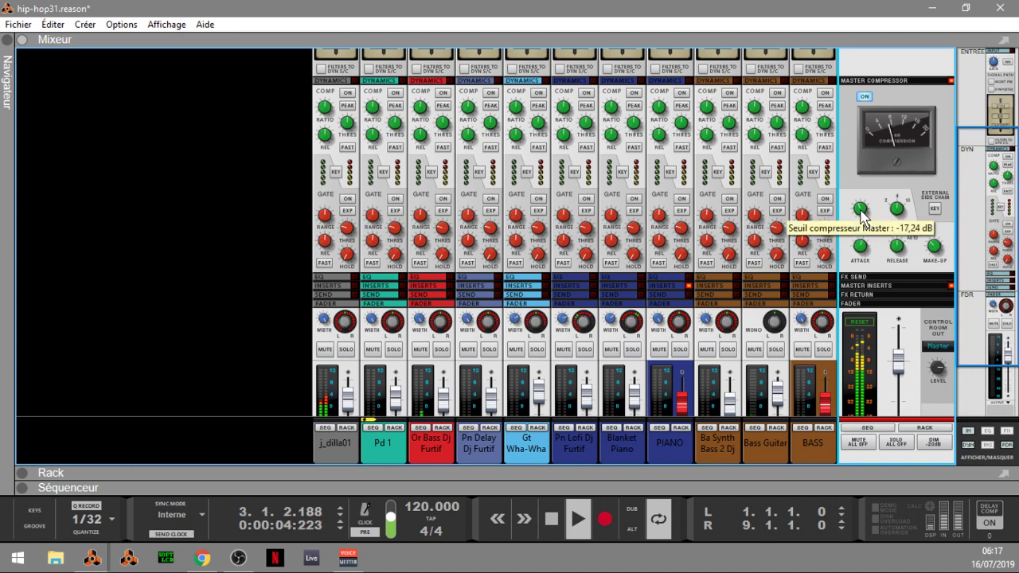
pyautogui.scroll(1, 862, 213)
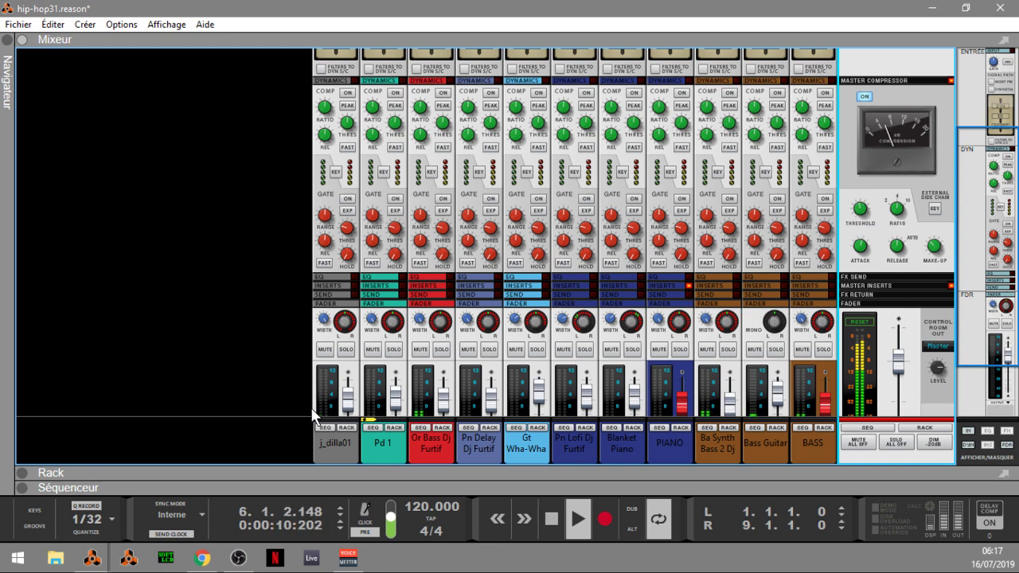
# Show the rack, bypass and reactivate the master insert effects to compare the sound, and stop playback
pyautogui.press('F6')
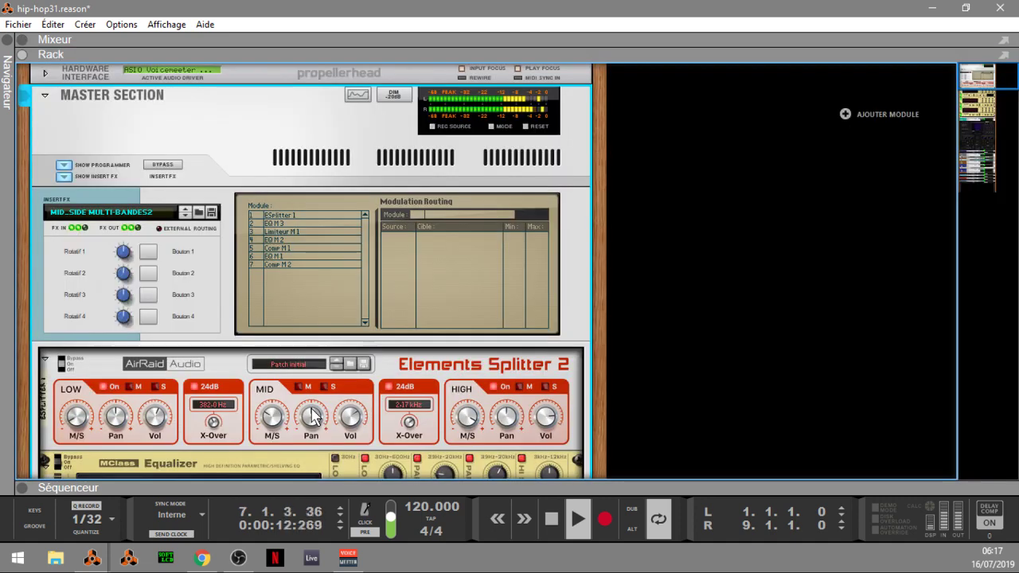
pyautogui.click(169, 165)
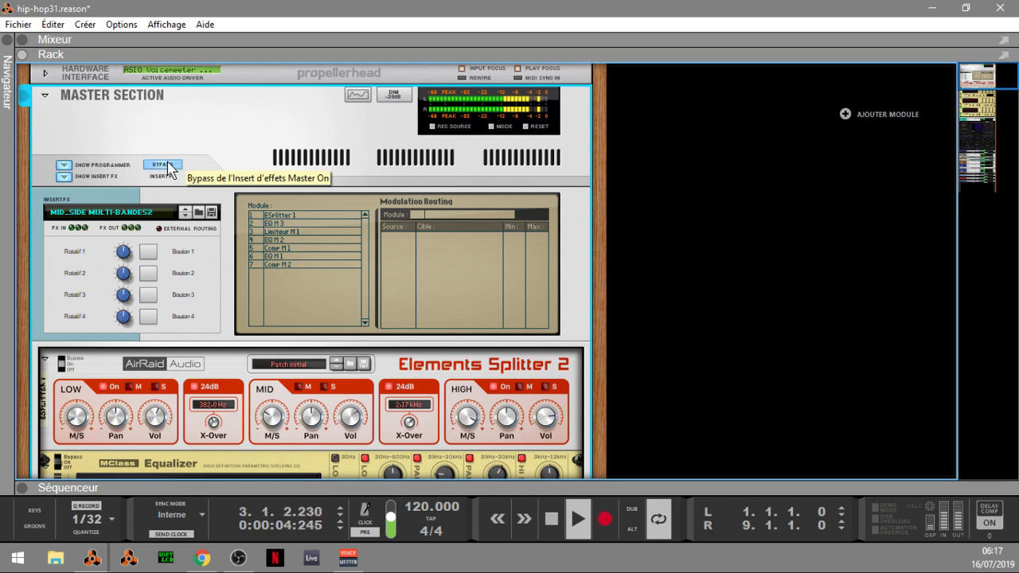
pyautogui.click(163, 165)
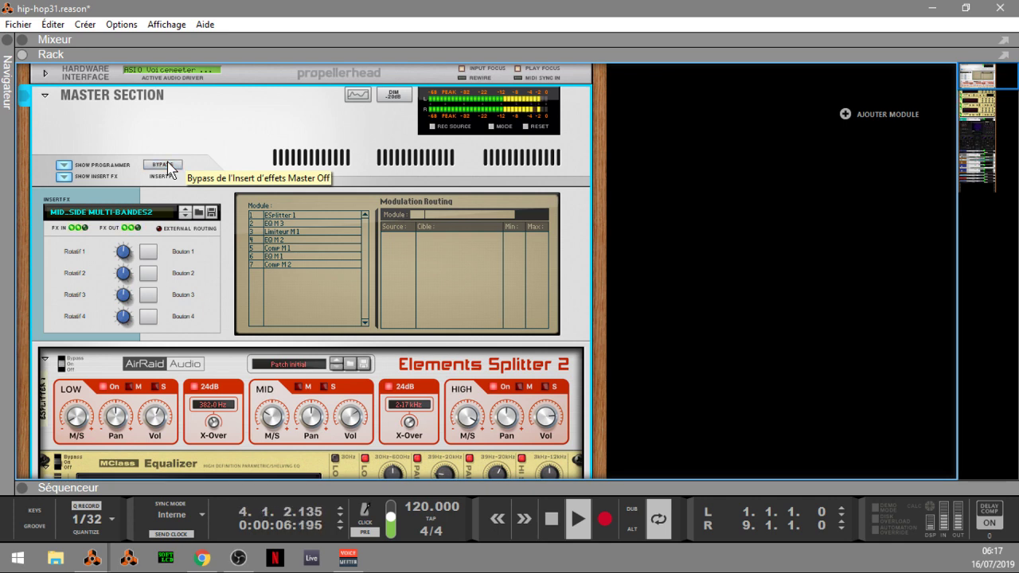
pyautogui.press('space')
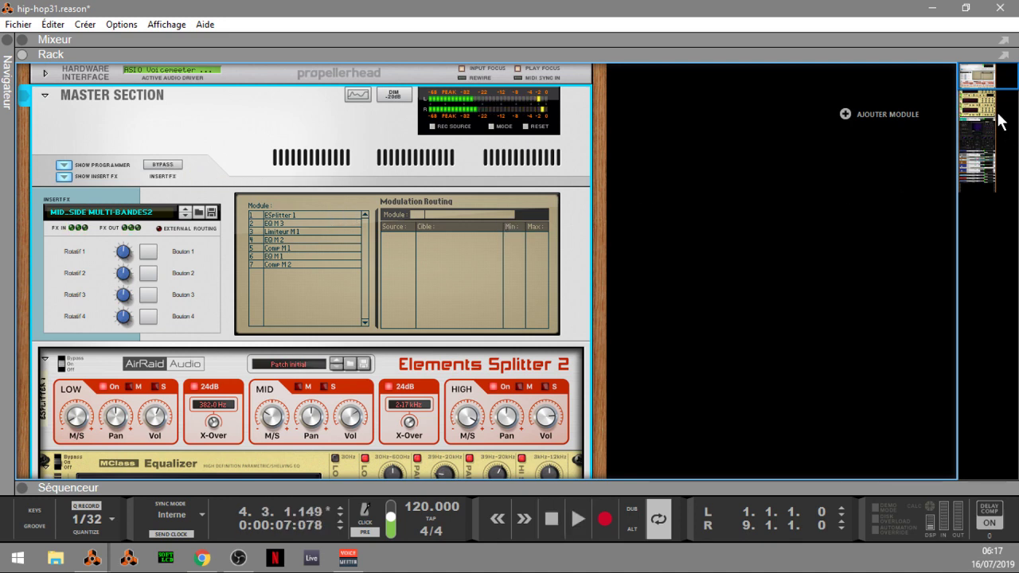
# Bring Elements Splitter 2 into view in the rack and switch to Chrome to show its Propellerhead shop page
pyautogui.moveTo(973, 84)
pyautogui.mouseDown()
pyautogui.moveTo(973, 107)
pyautogui.moveTo(970, 86)
pyautogui.mouseUp()
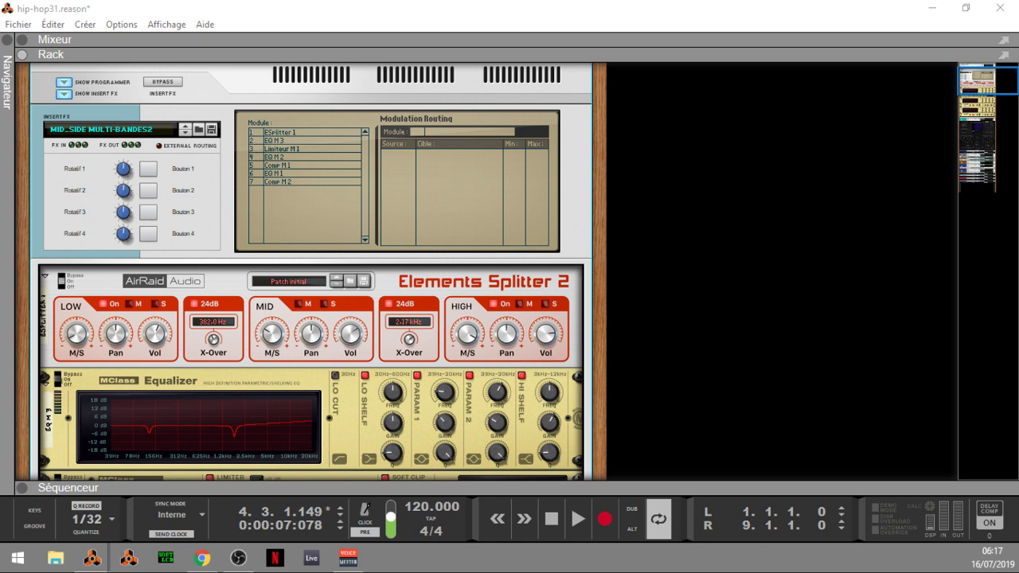
pyautogui.click(330, 267)
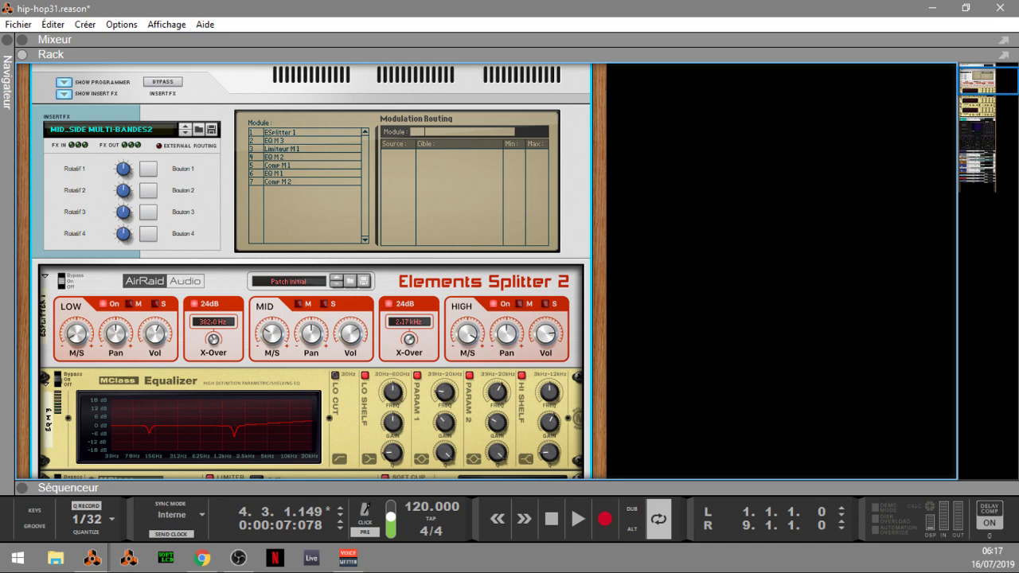
pyautogui.click(202, 558)
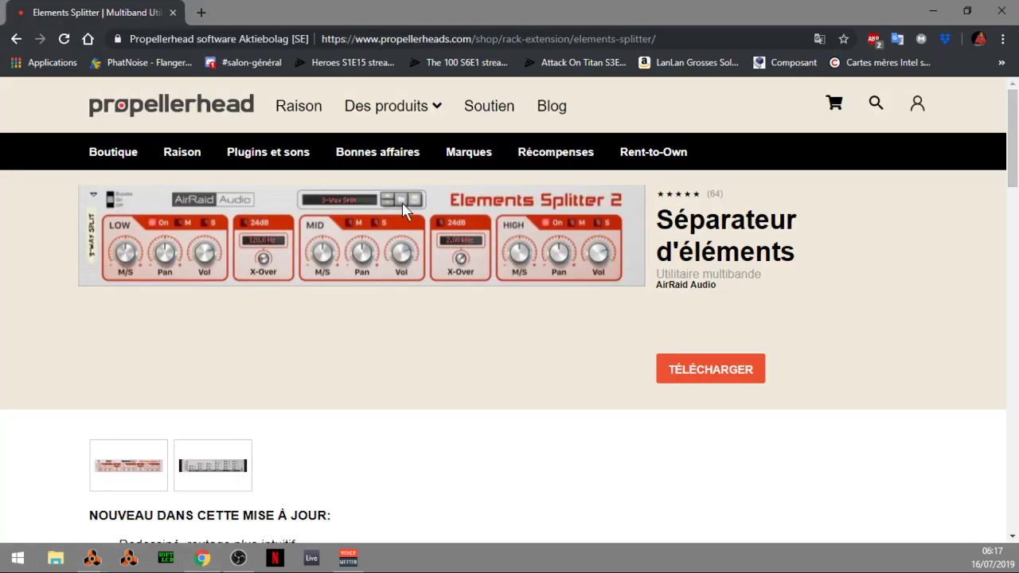